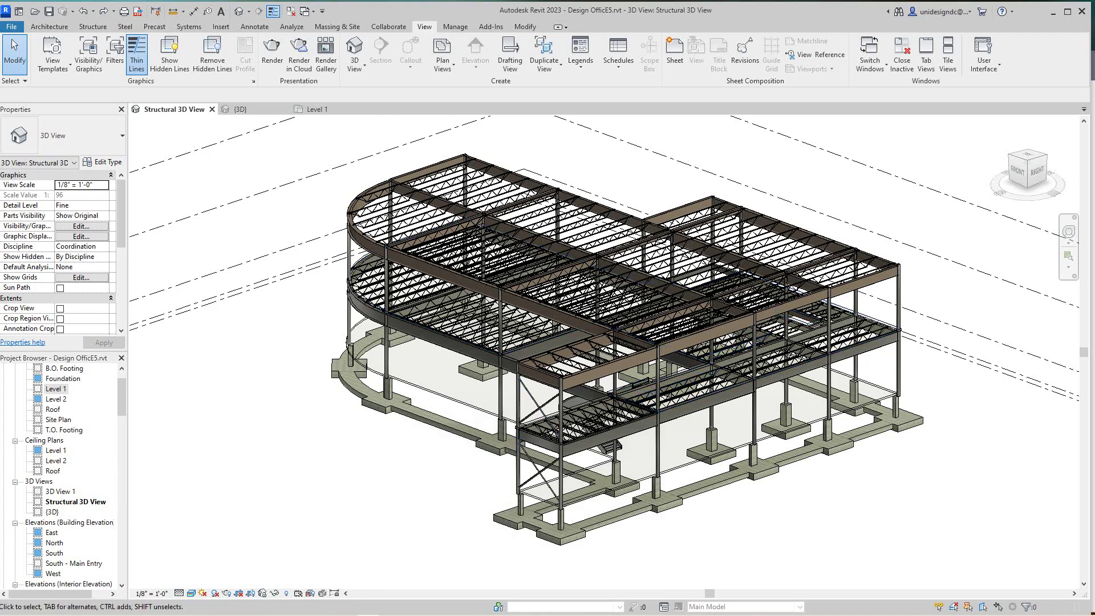
middle_click_drag(627, 342, 631, 364)
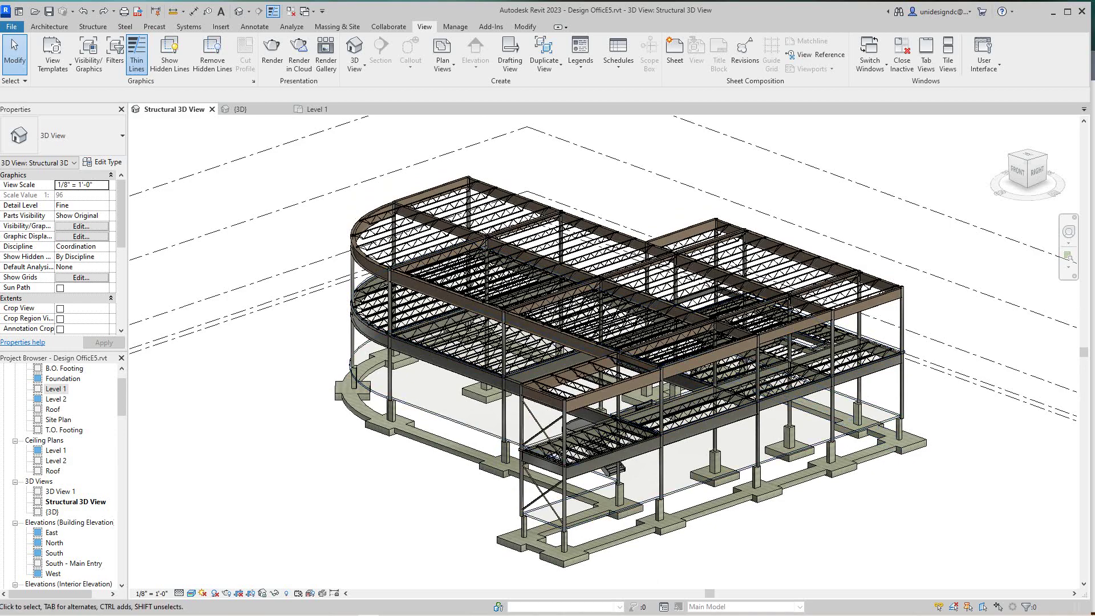
scroll(353, 387, "up", 2)
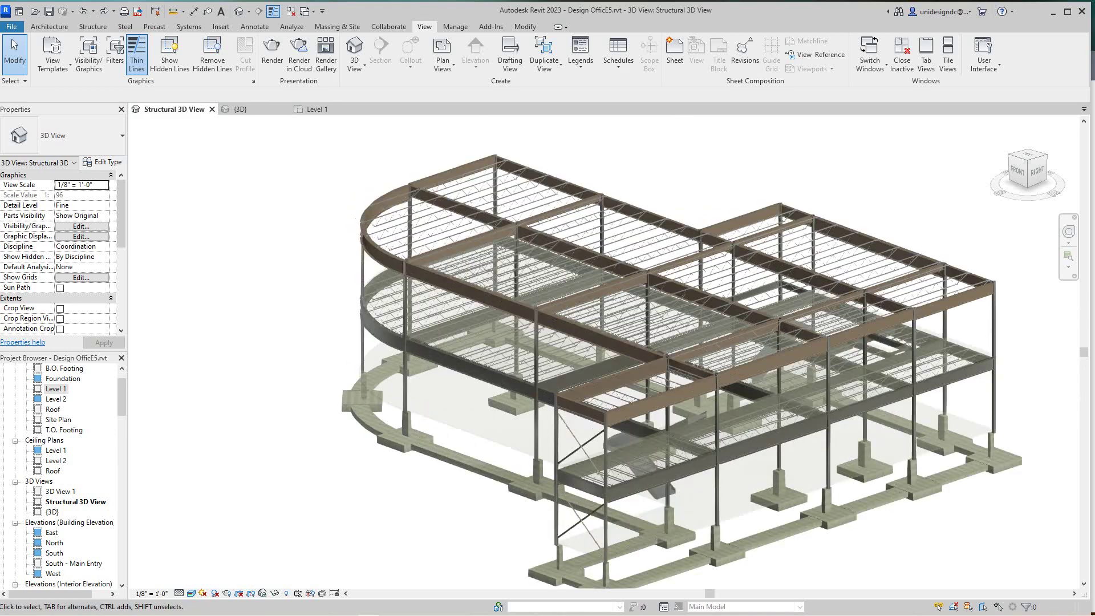
scroll(354, 388, "down", 2)
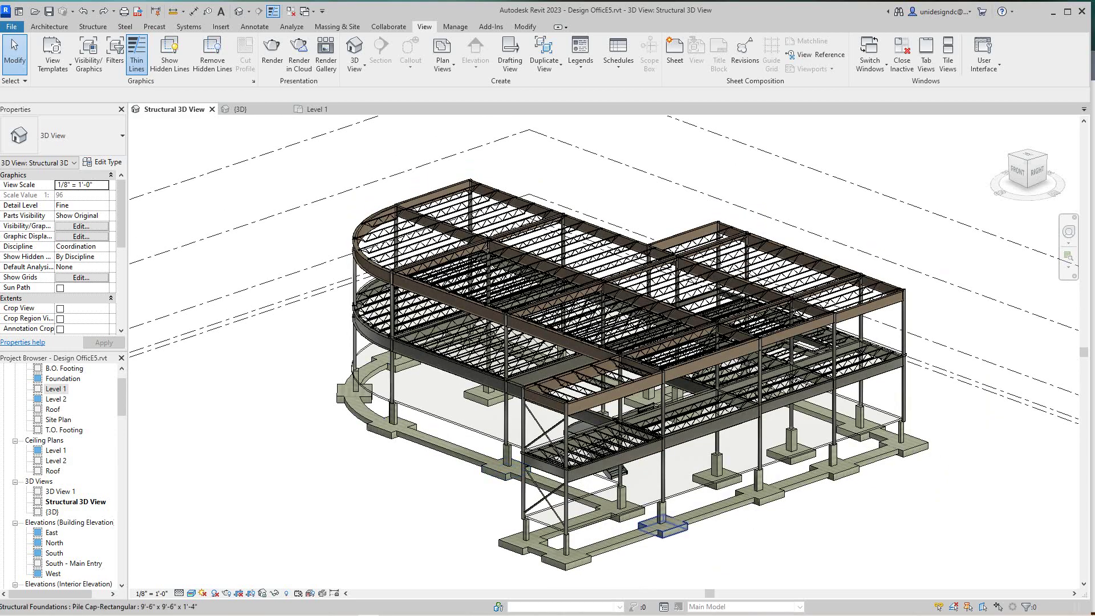
middle_click_drag(502, 469, 484, 482)
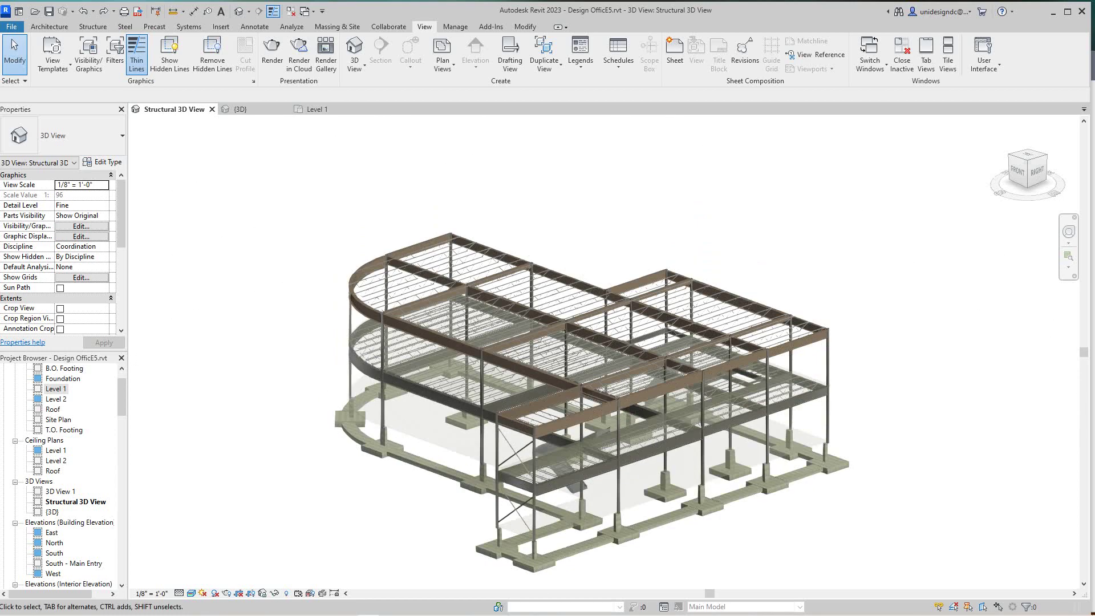
scroll(407, 539, "up", 2)
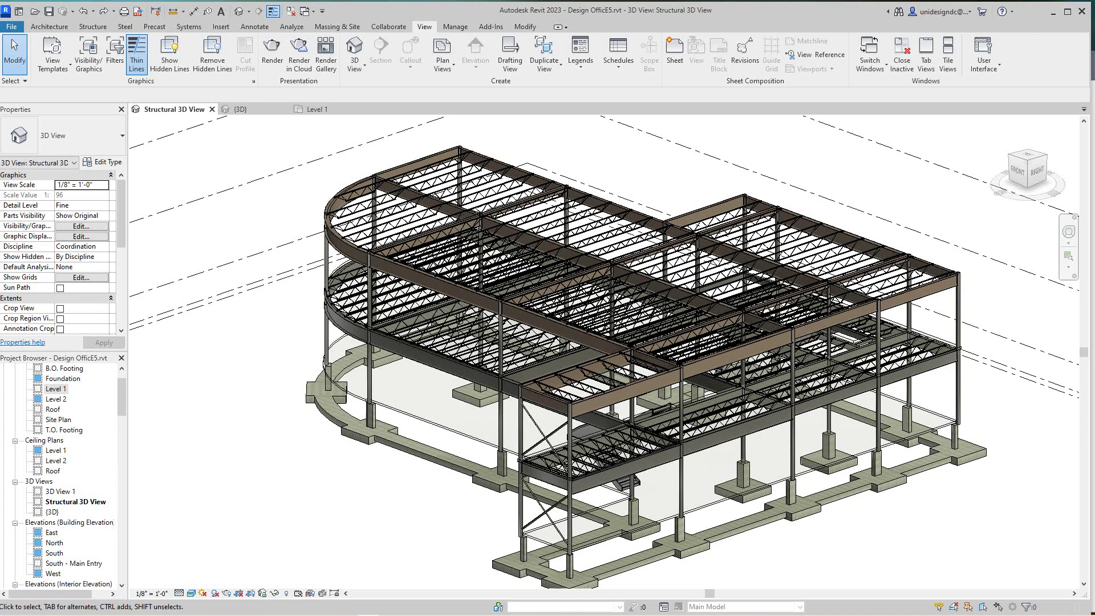
middle_click_drag(627, 365, 634, 354)
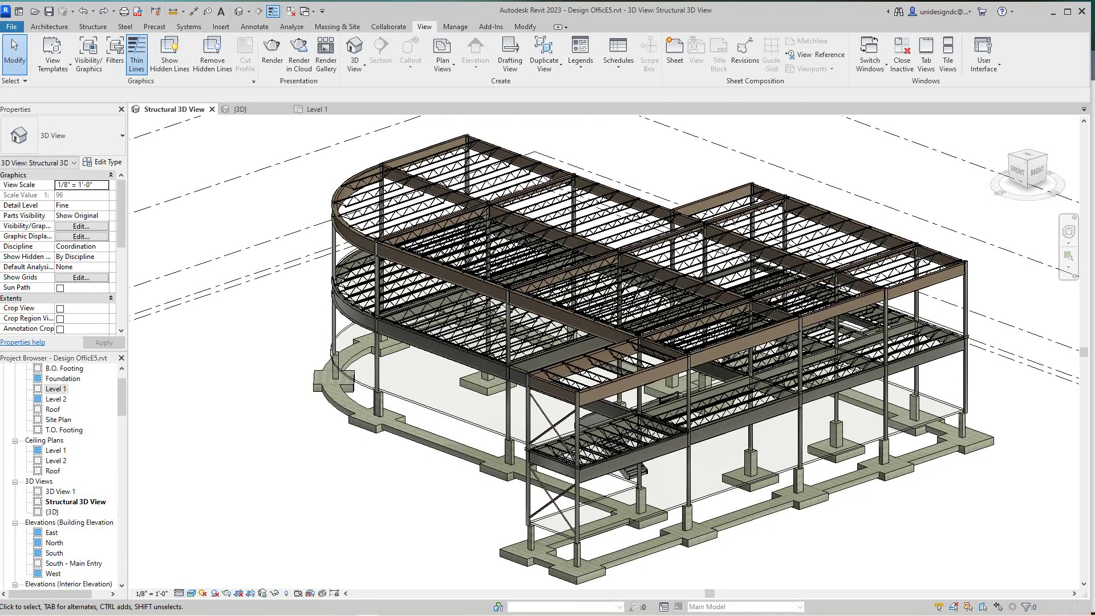
Try the Consistent Colors visual style on the structural 3D view and set it to Shaded.
left_click(191, 593)
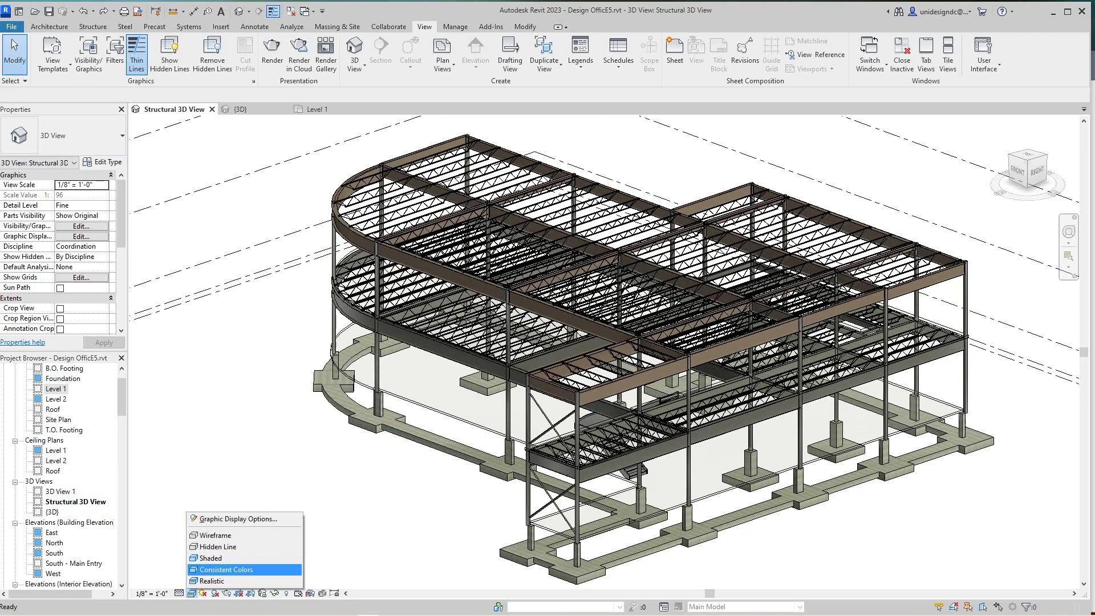
left_click(226, 569)
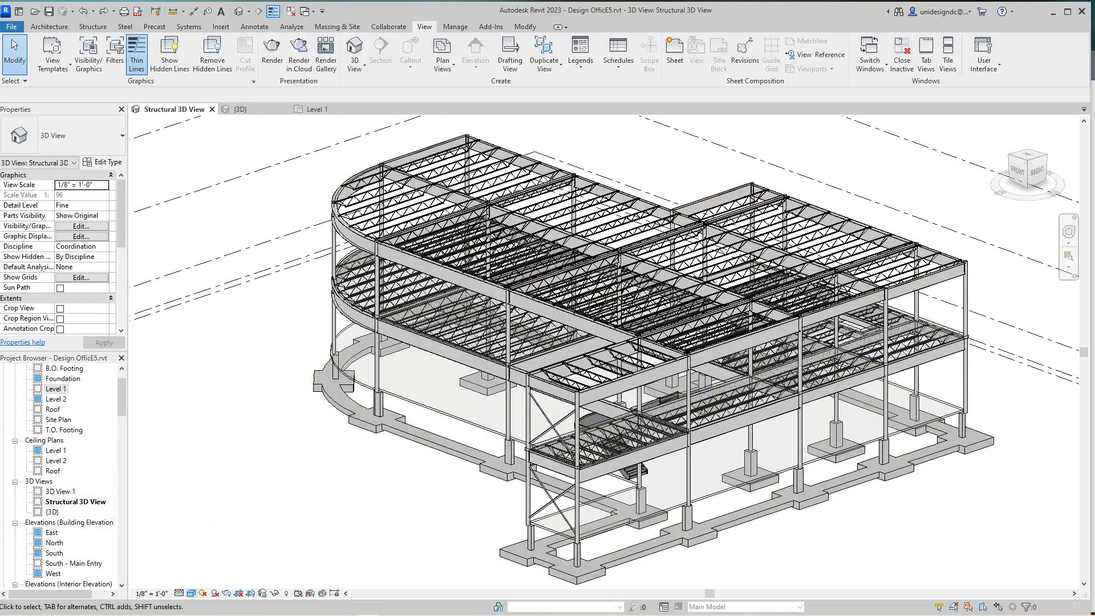
left_click(191, 593)
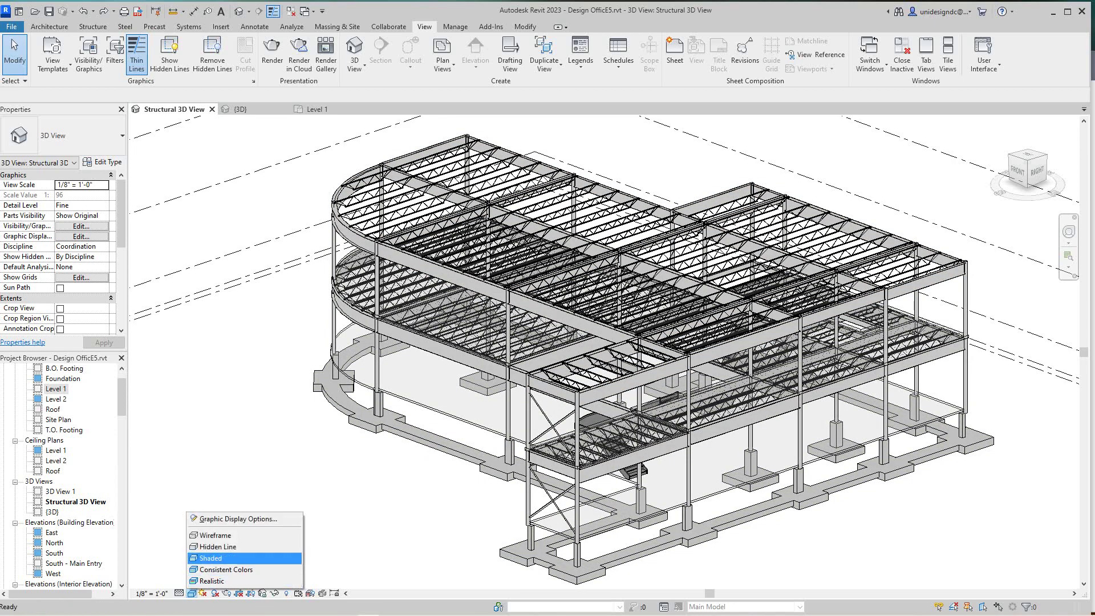
left_click(213, 558)
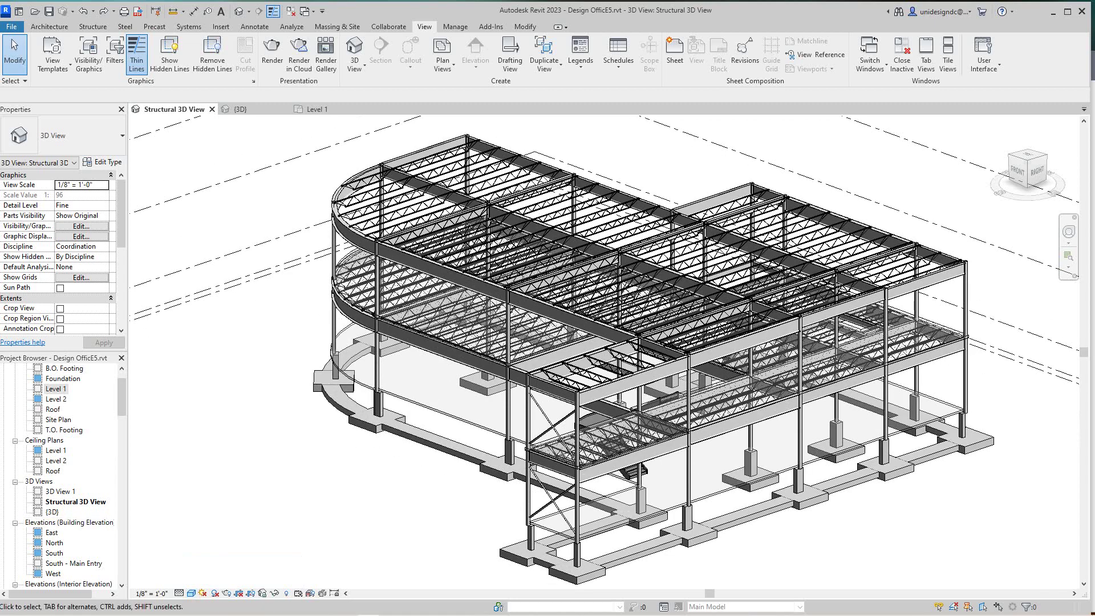
Switch to the {3D} view and examine the building's exterior up close.
left_click(52, 512)
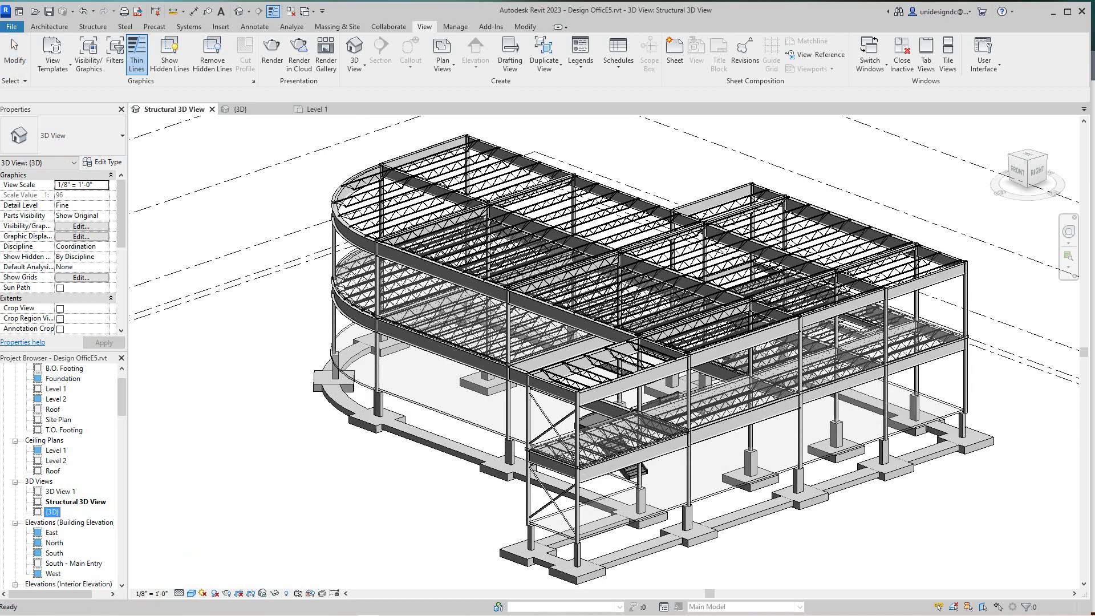
left_click(248, 109)
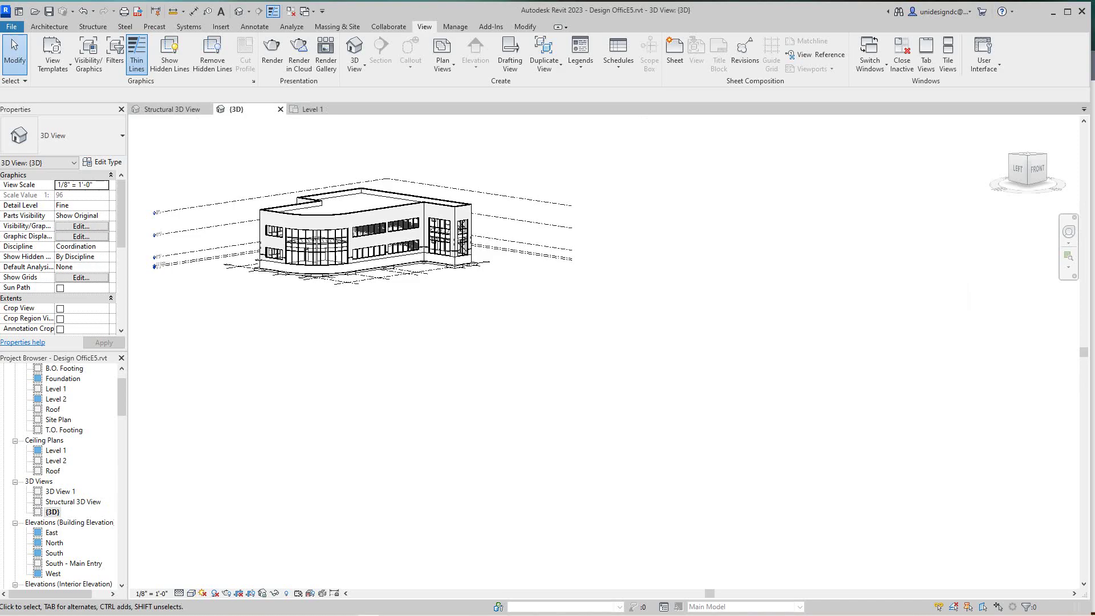
middle_click_drag(365, 239, 564, 359)
scroll(494, 324, "up", 5)
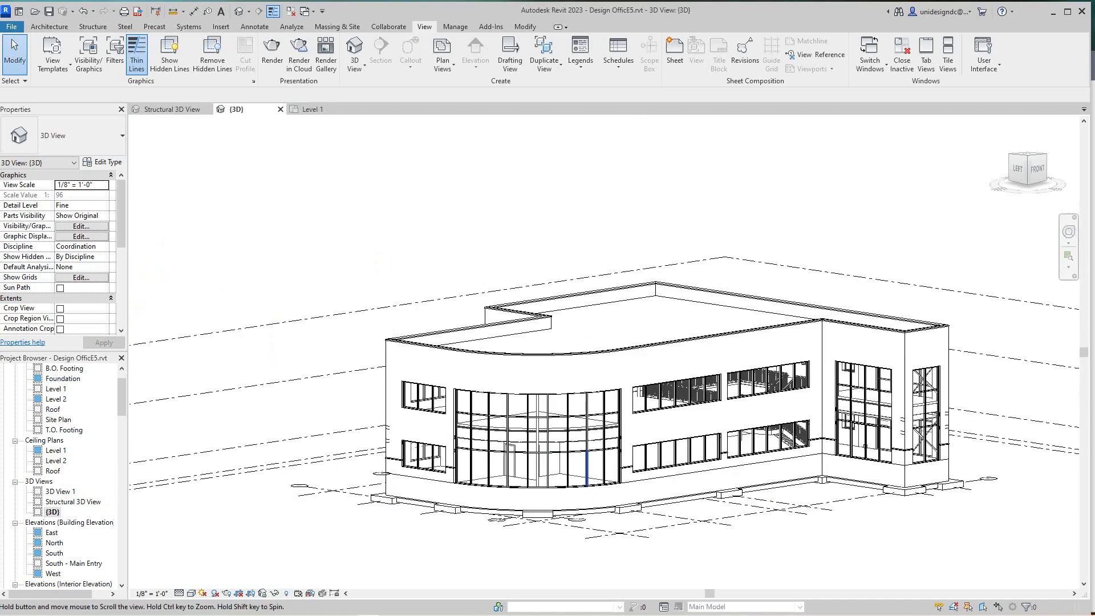
scroll(239, 381, "down", 1)
scroll(558, 440, "up", 2)
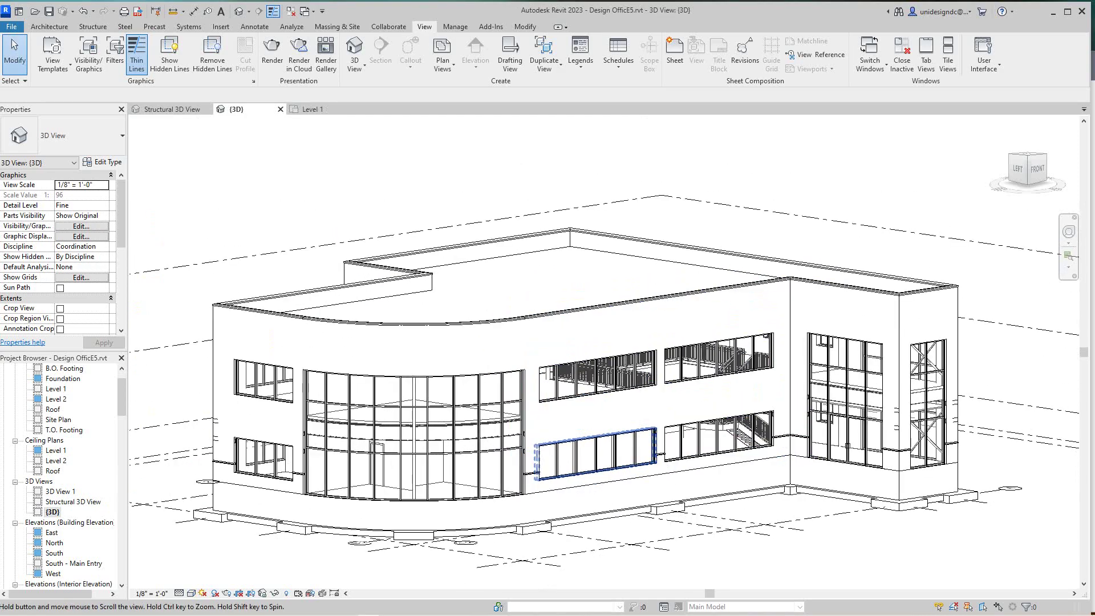
middle_click_drag(557, 443, 593, 438)
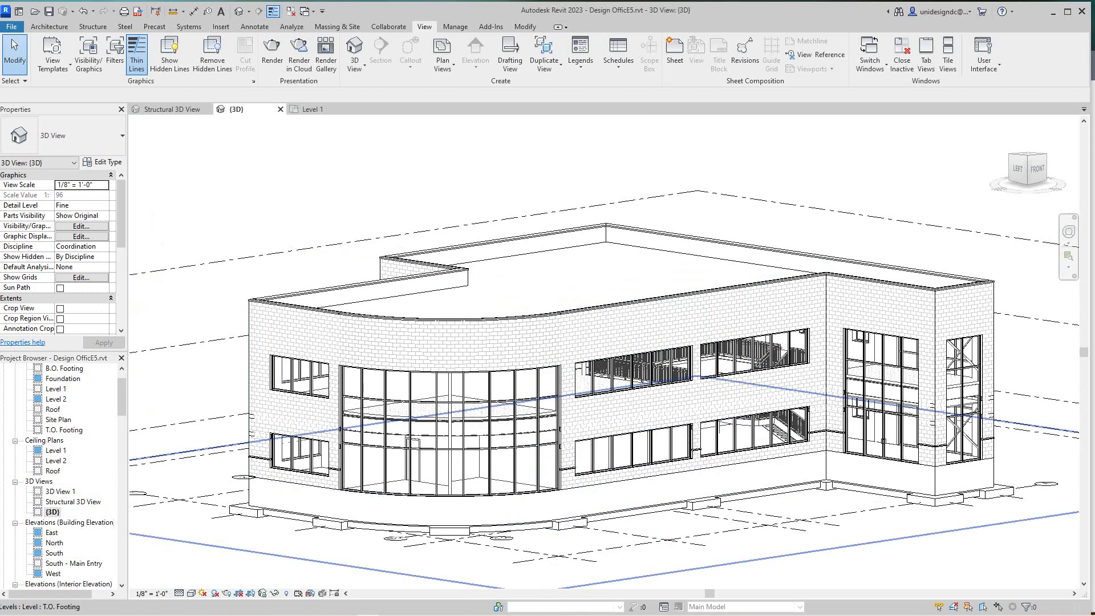
Open the Level 1 floor plan and examine the stairwell and adjoining rooms along the upper exterior wall.
key("ctrl+Tab")
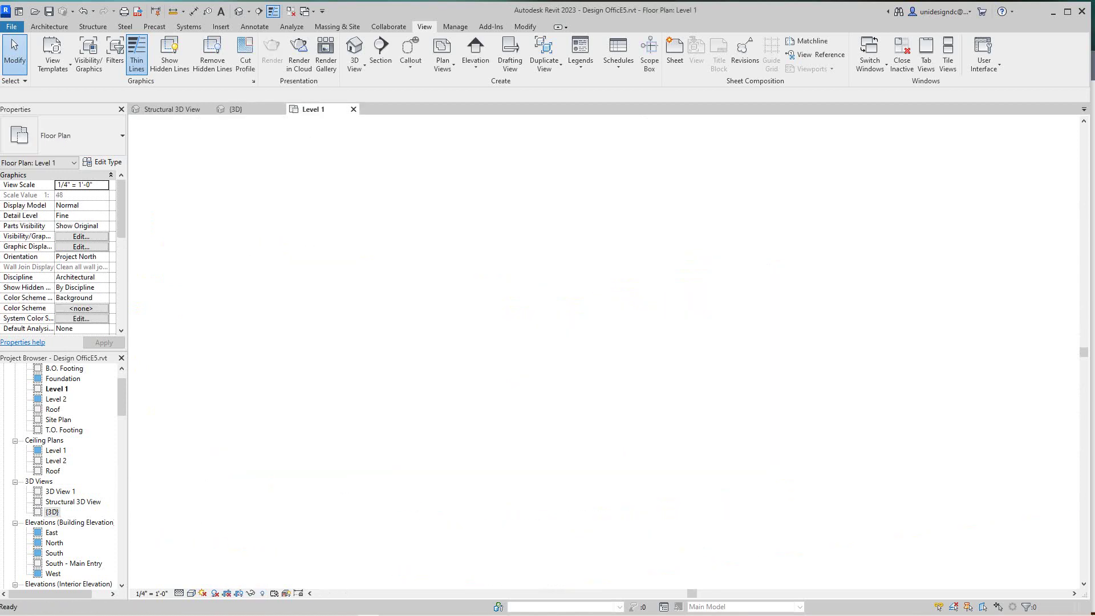
middle_click_drag(341, 172, 424, 333)
scroll(428, 337, "up", 5)
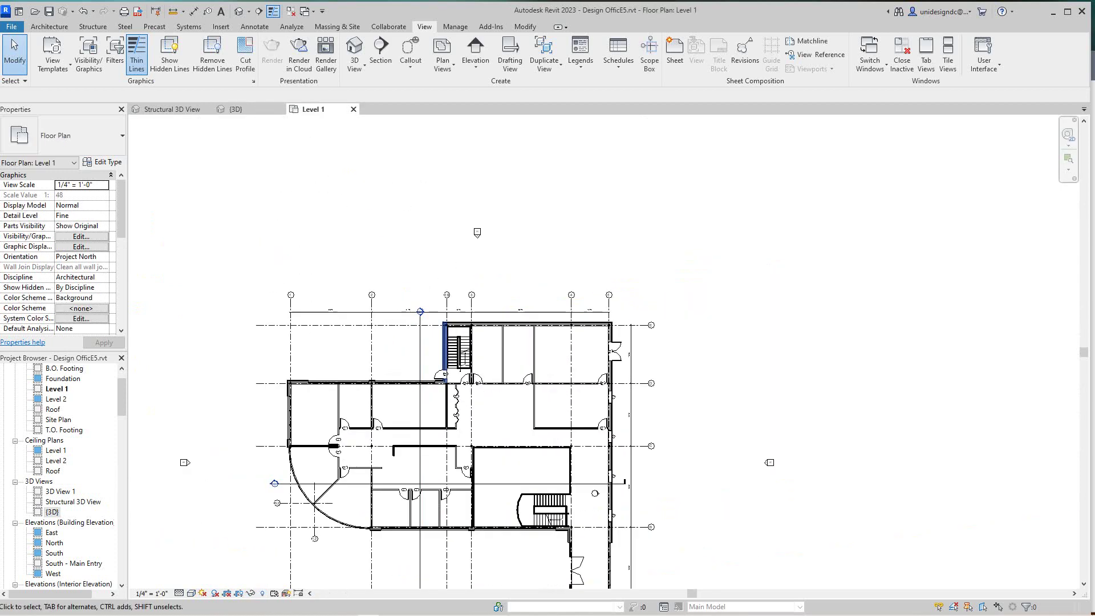
scroll(486, 355, "up", 2)
scroll(471, 346, "up", 2)
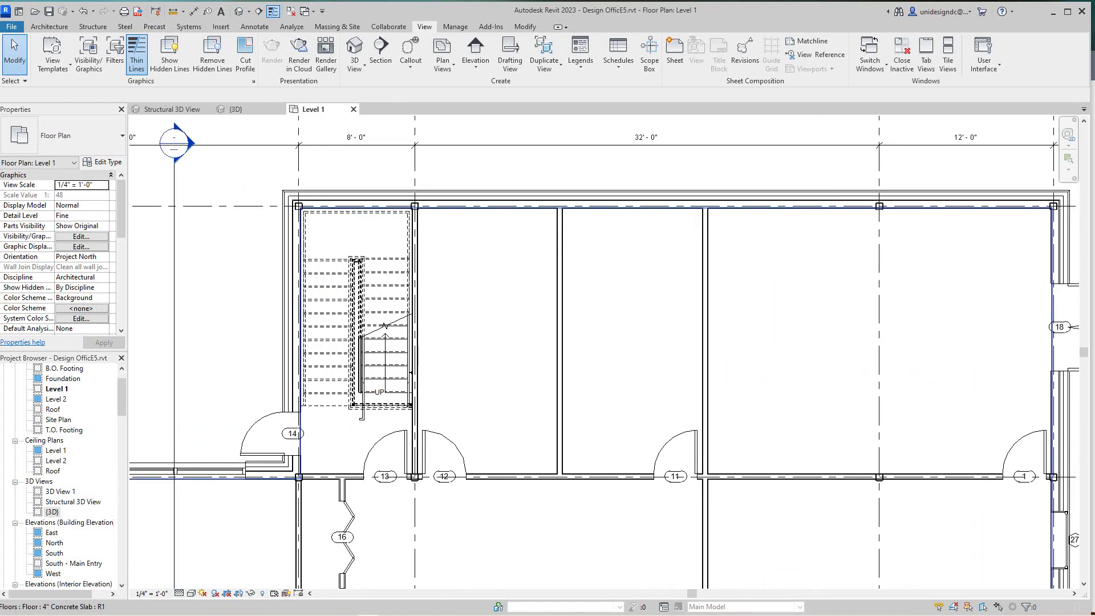
scroll(490, 353, "up", 1)
middle_click_drag(489, 353, 502, 375)
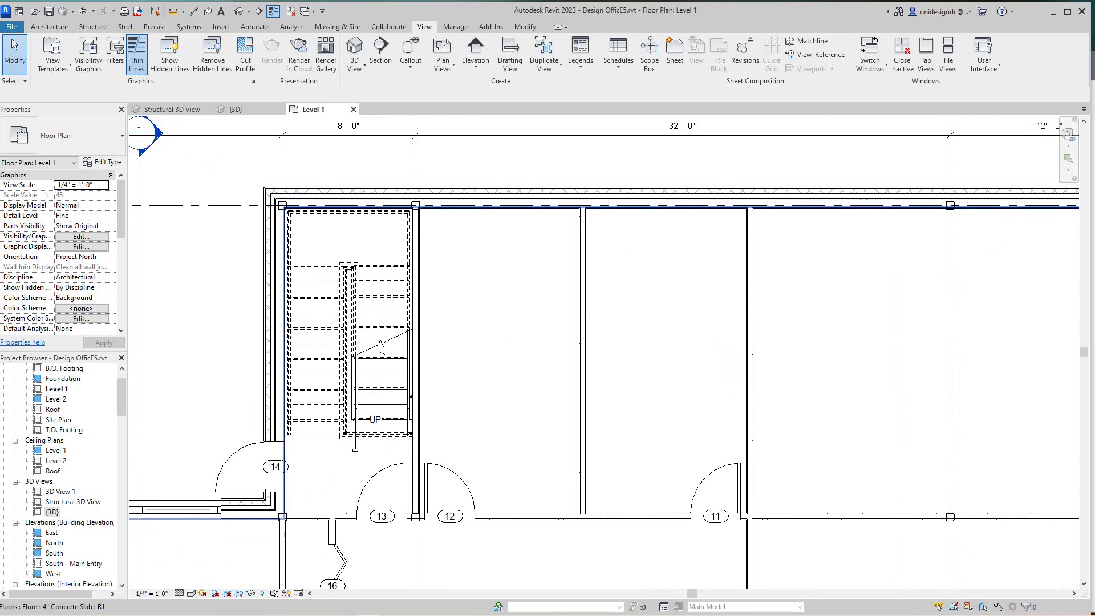
middle_click_drag(485, 321, 485, 343)
middle_click_drag(285, 403, 233, 425)
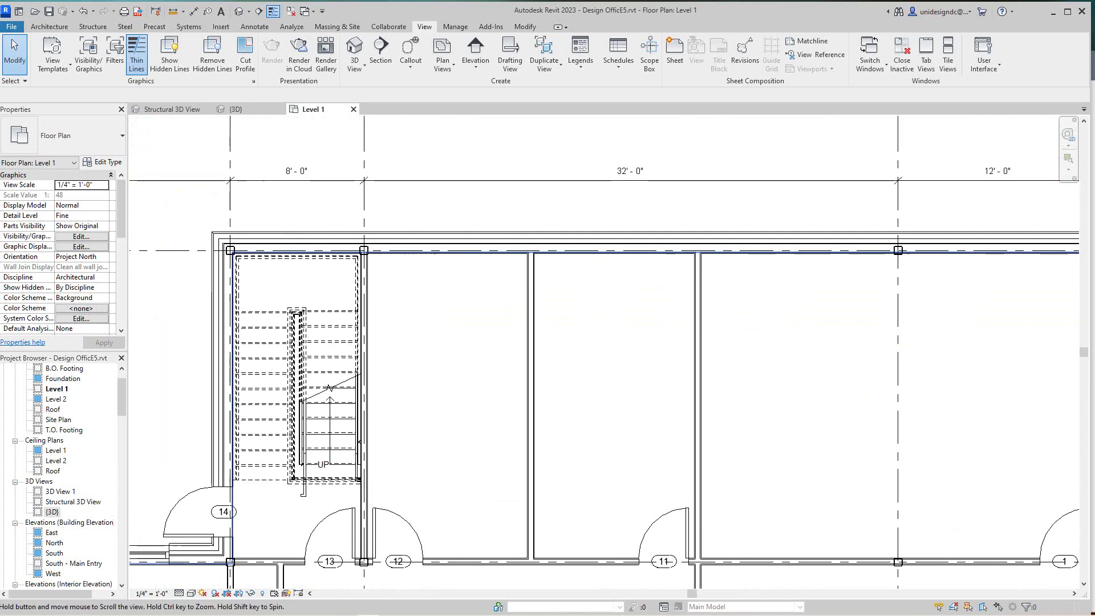
middle_click_drag(432, 366, 433, 352)
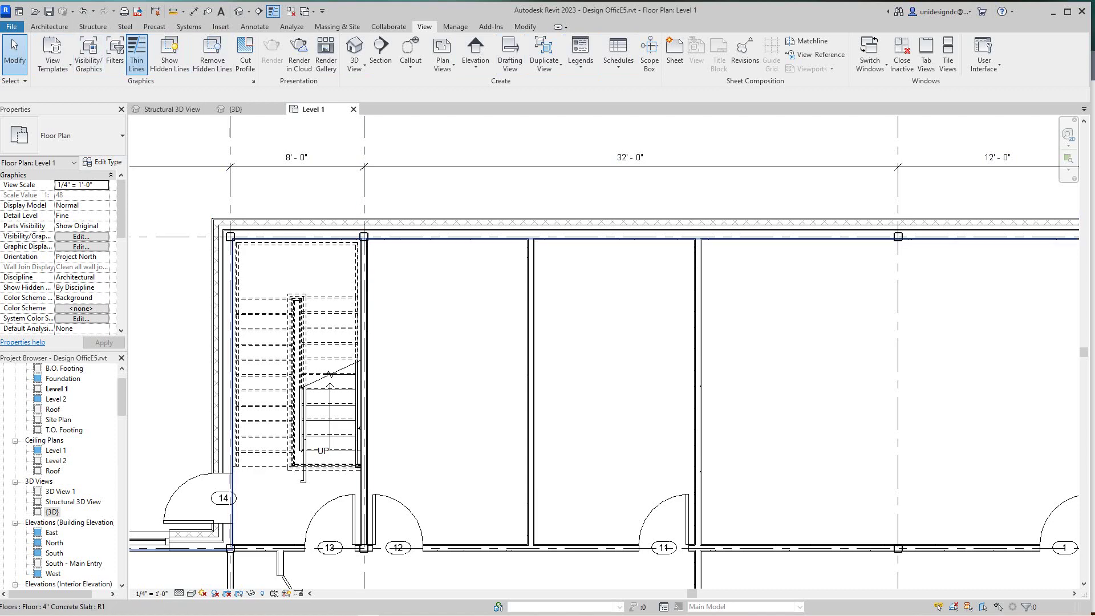
middle_click_drag(296, 239, 290, 211)
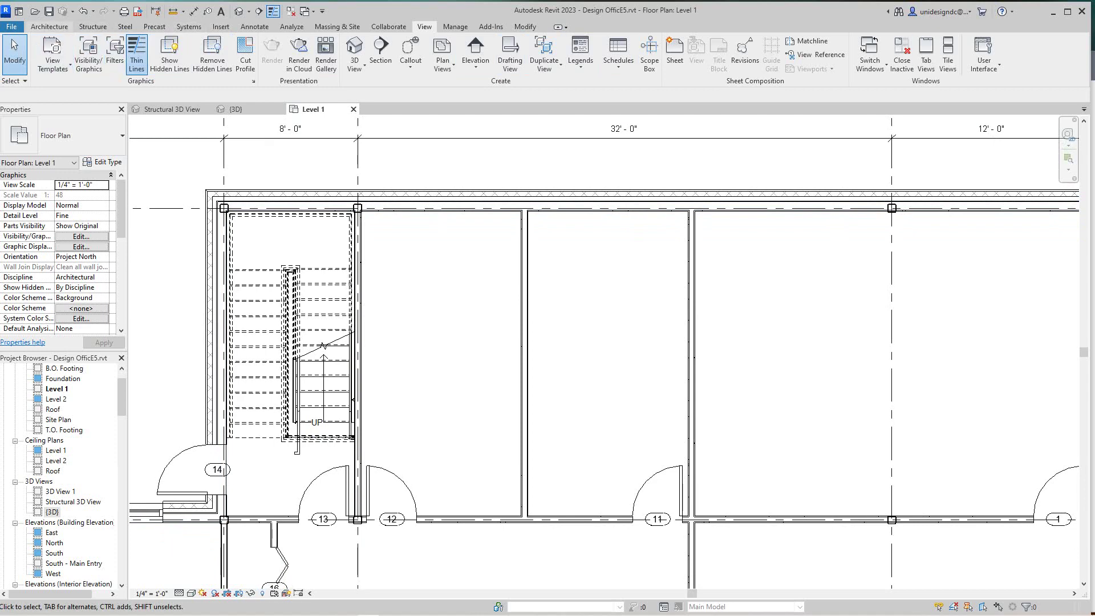
Place a Toilet Stall-Accessible-Front-Braced-3D, 60" x 60" Clear, on the partition wall of the room beside the stairwell.
left_click(49, 26)
left_click(133, 64)
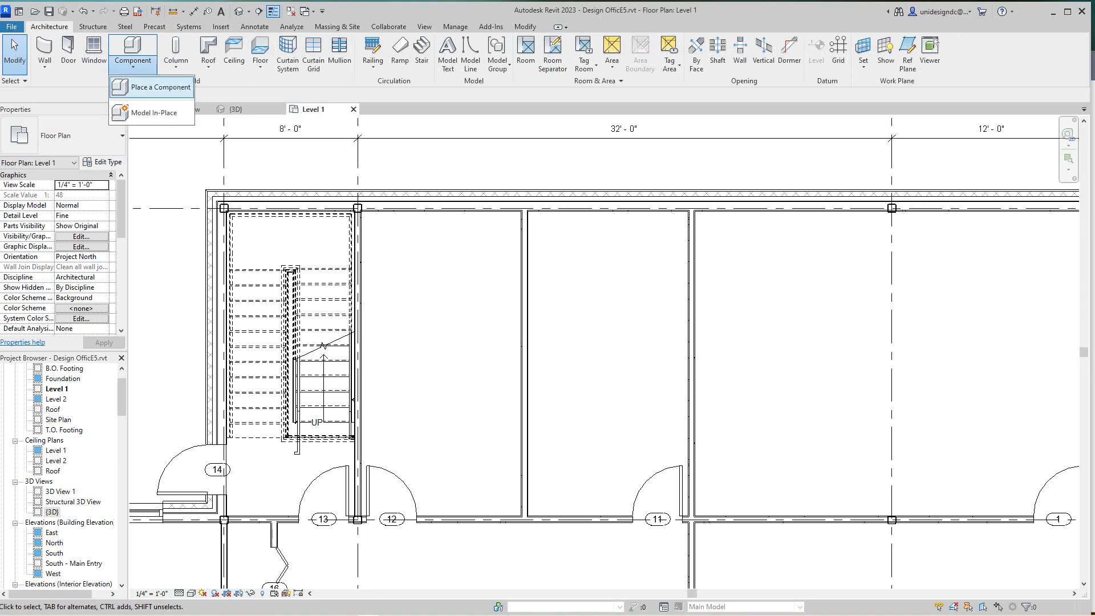
left_click(153, 87)
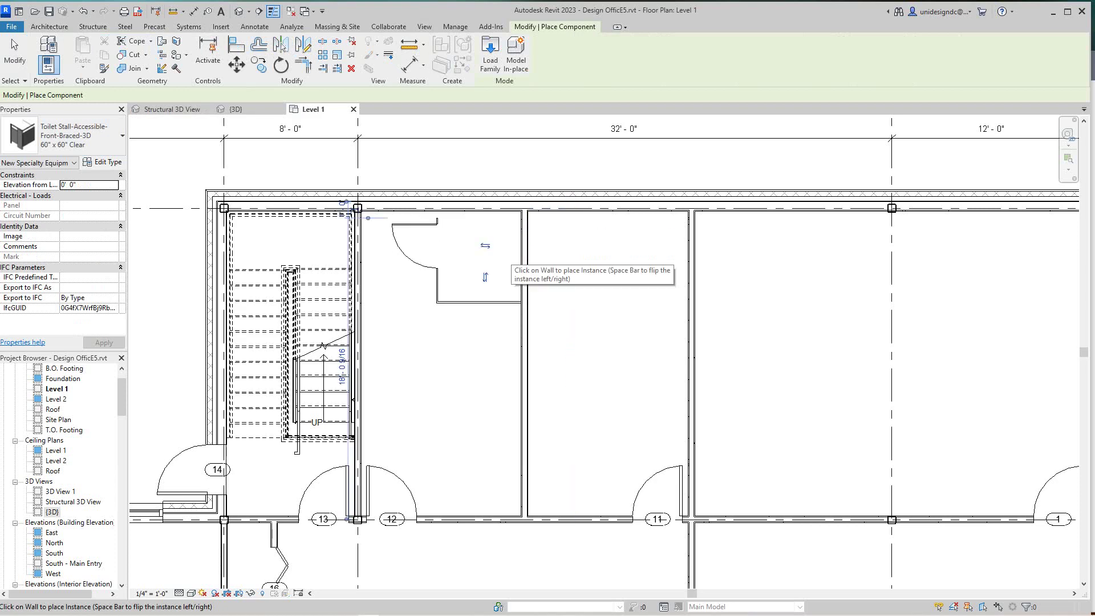
key("Escape")
key("Escape")
scroll(483, 303, "up", 3)
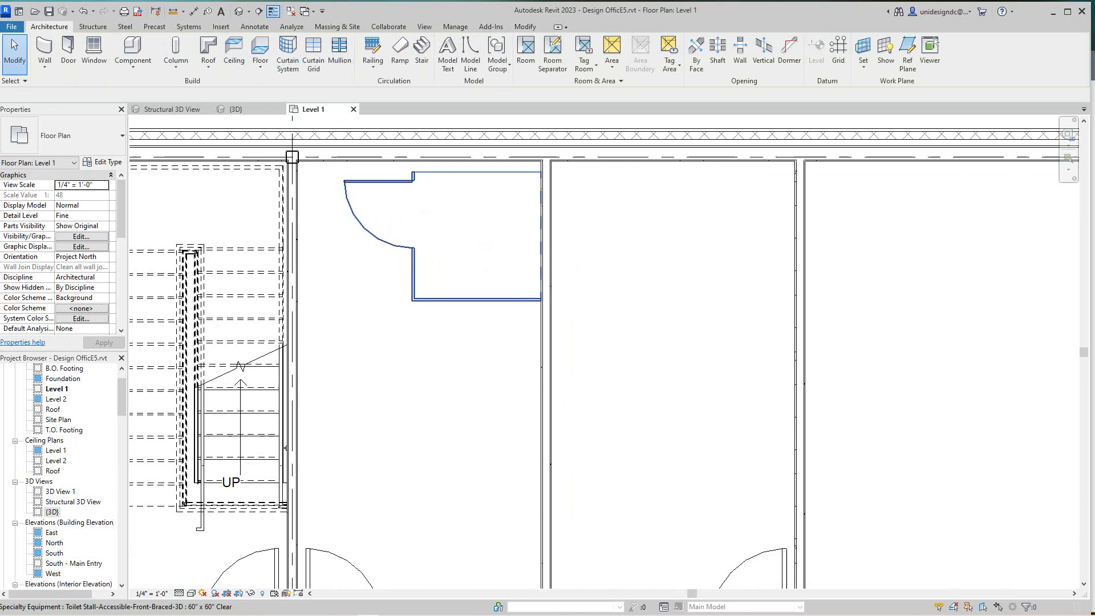
left_click(480, 299)
key("Escape")
Move the accessible toilet stall 5" up so its back corner edge meets the inner face of the exterior wall.
scroll(473, 161, "up", 2)
middle_click_drag(473, 162, 473, 202)
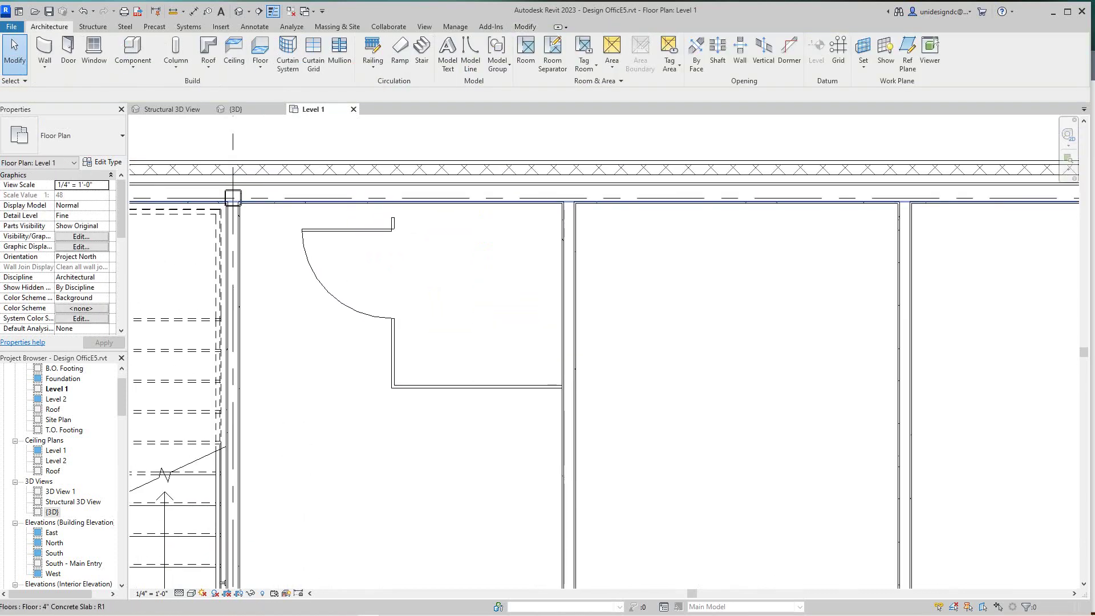
left_click(456, 218)
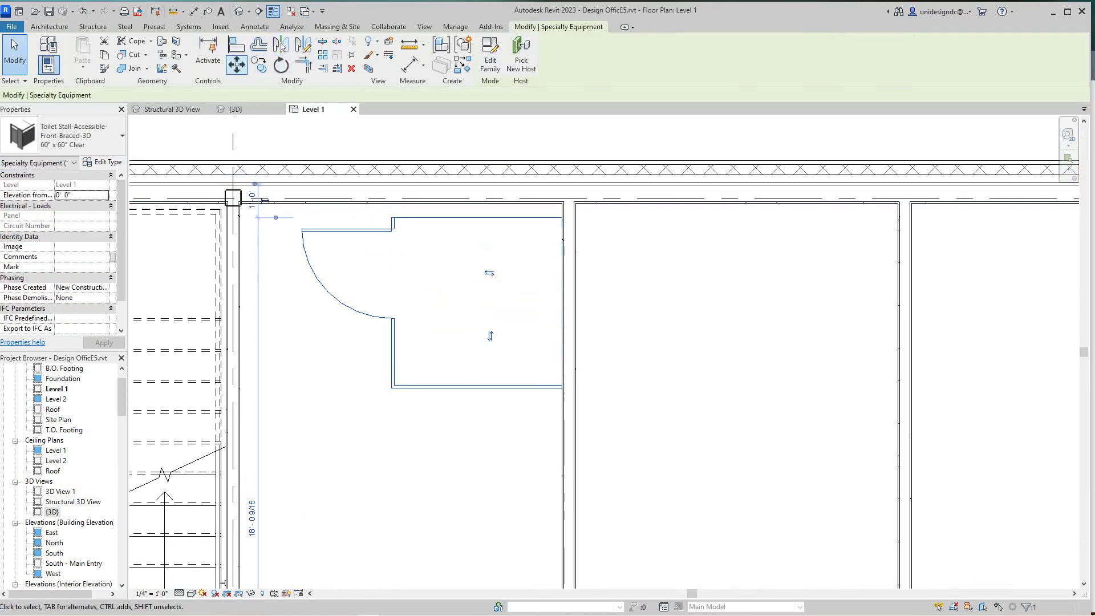
left_click(236, 64)
scroll(360, 214, "up", 2)
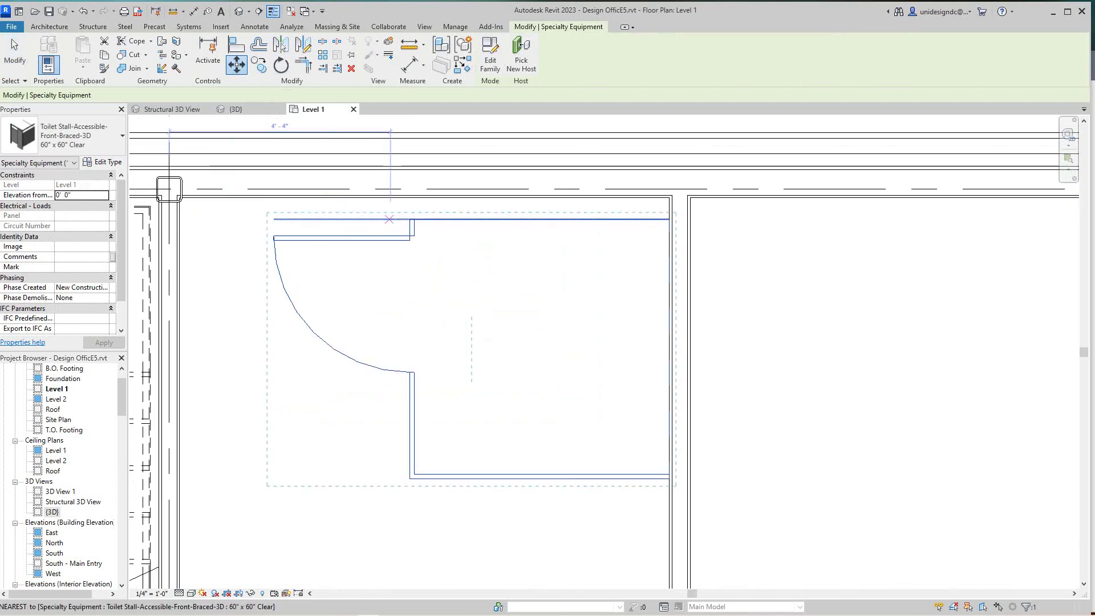
left_click(409, 219)
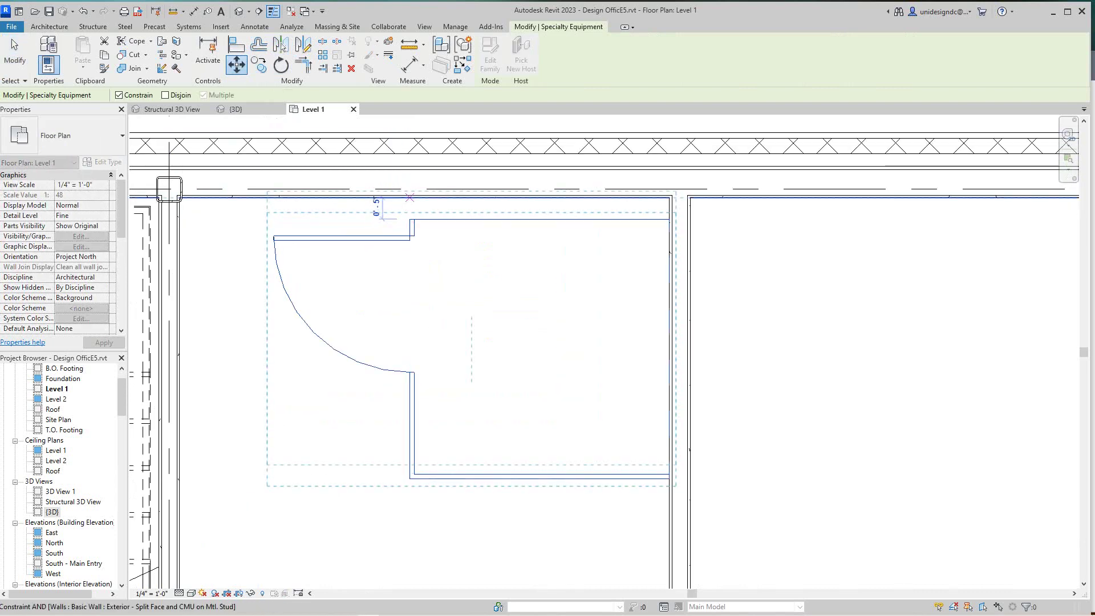
left_click(379, 199)
scroll(460, 267, "down", 5)
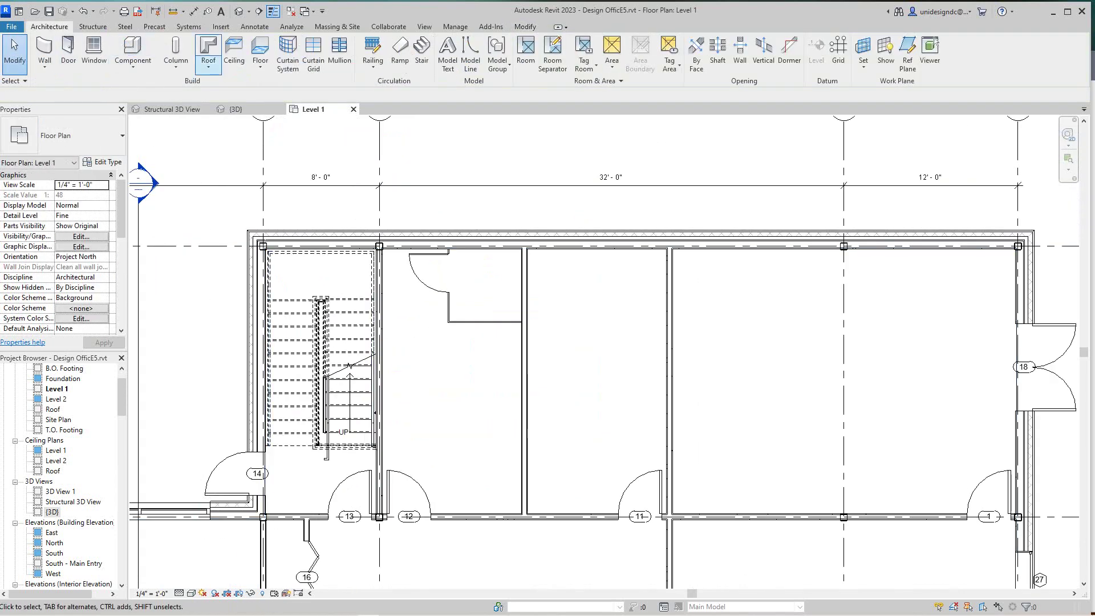
Place two adjoining Toilet Stall-Braced-3D, 36" x 60" Clear, on the partition wall directly below the accessible stall.
scroll(345, 249, "down", 1)
middle_click_drag(346, 249, 349, 300)
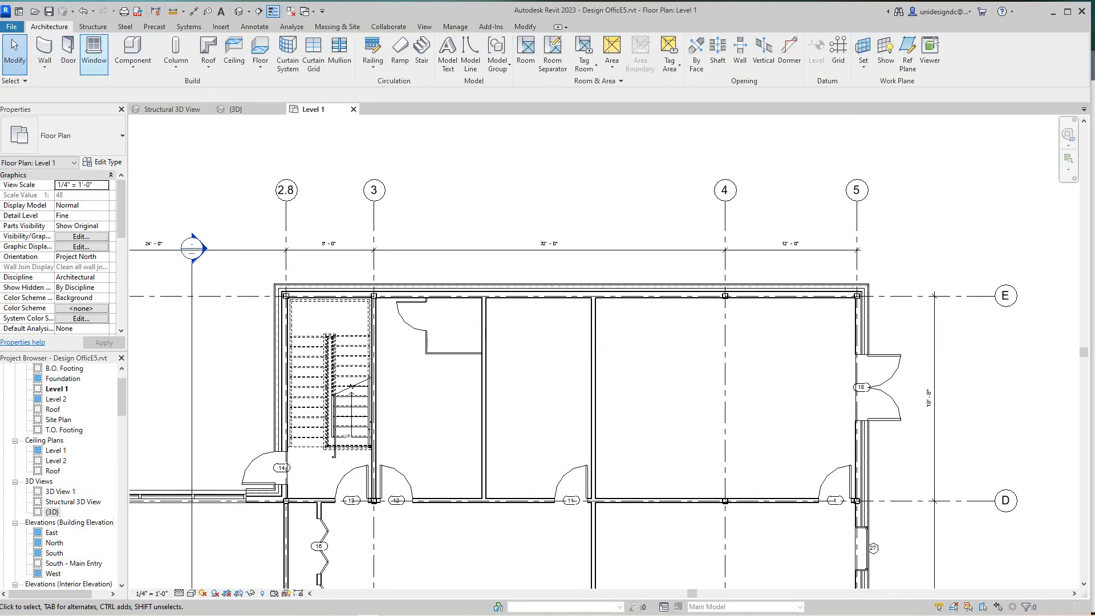
left_click(132, 66)
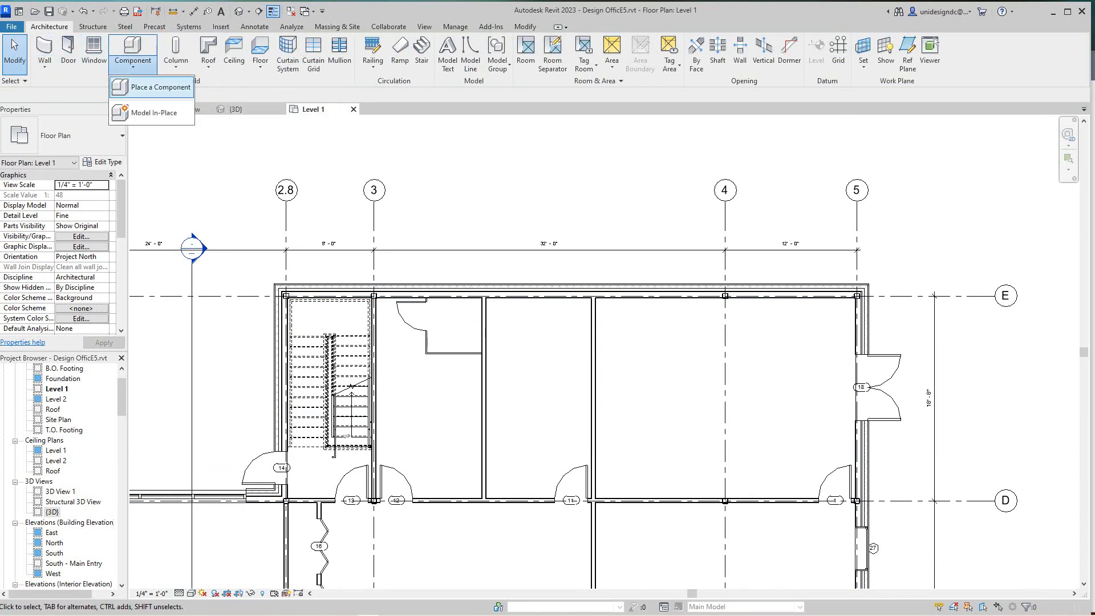
left_click(149, 87)
left_click(114, 140)
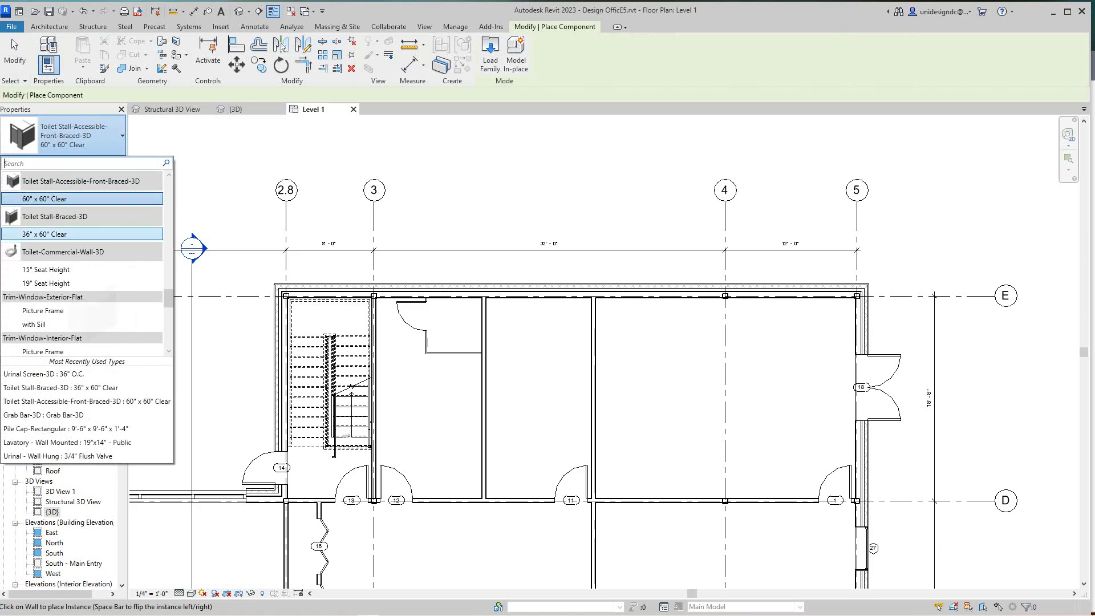
left_click(57, 233)
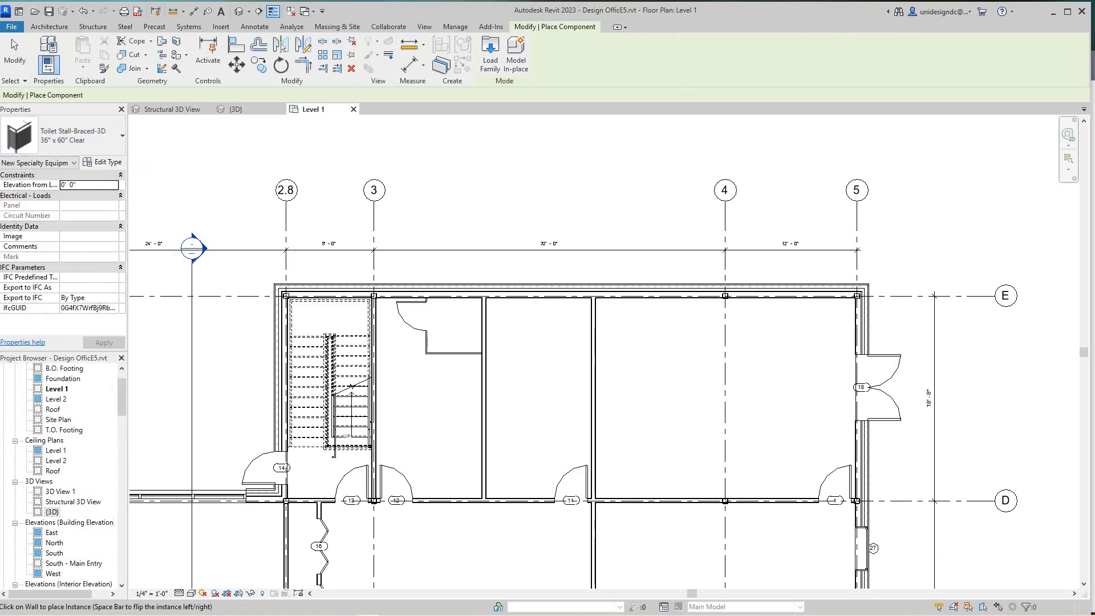
scroll(483, 358, "up", 2)
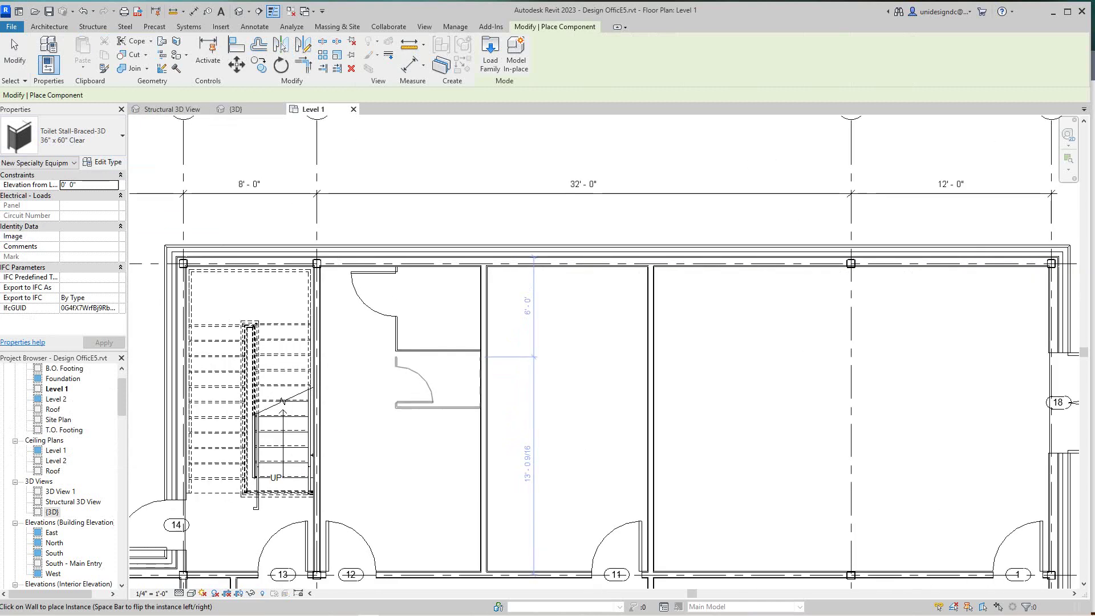
scroll(482, 355, "up", 2)
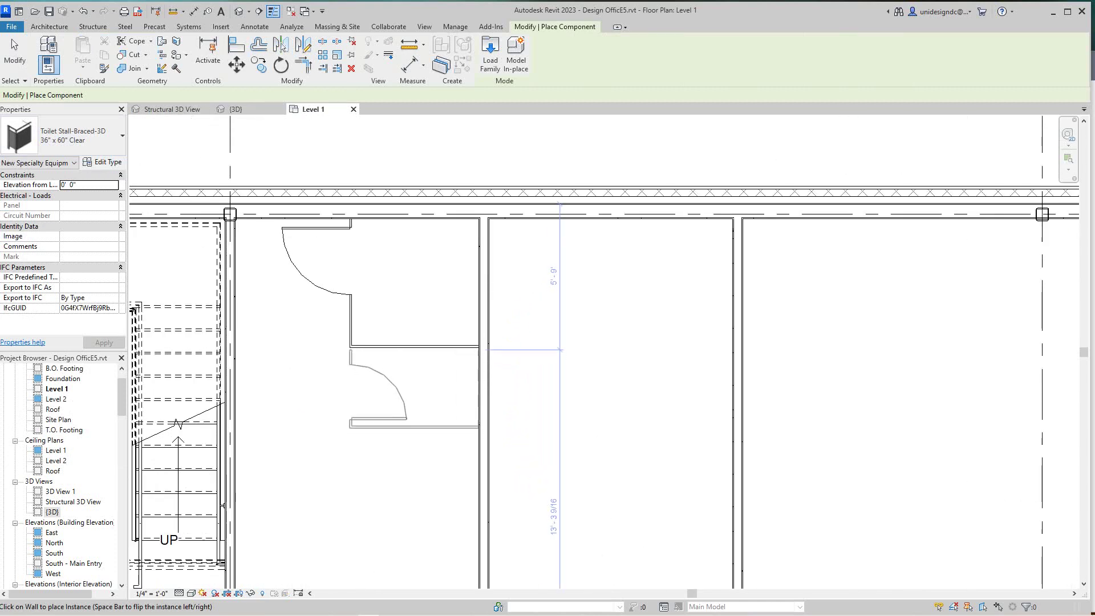
left_click(479, 387)
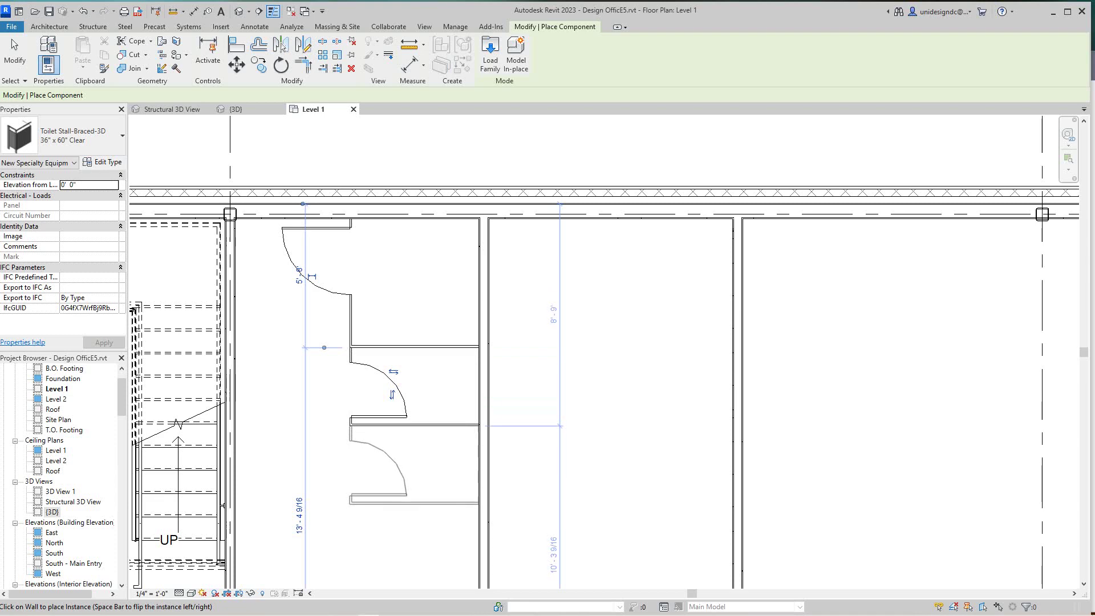
left_click(480, 428)
Place a Toilet-Commercial-Wall-3D, 15" Seat Height, in each standard stall, about 7' 1" and 10' 3" from the exterior wall.
middle_click_drag(490, 428, 503, 302)
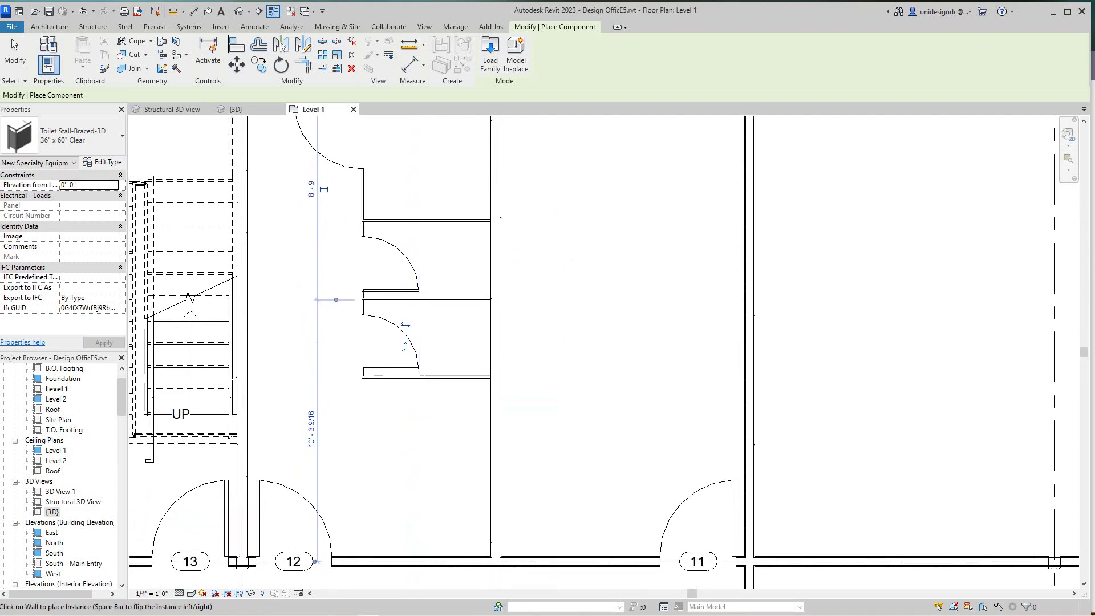
scroll(465, 406, "down", 1)
scroll(475, 403, "down", 1)
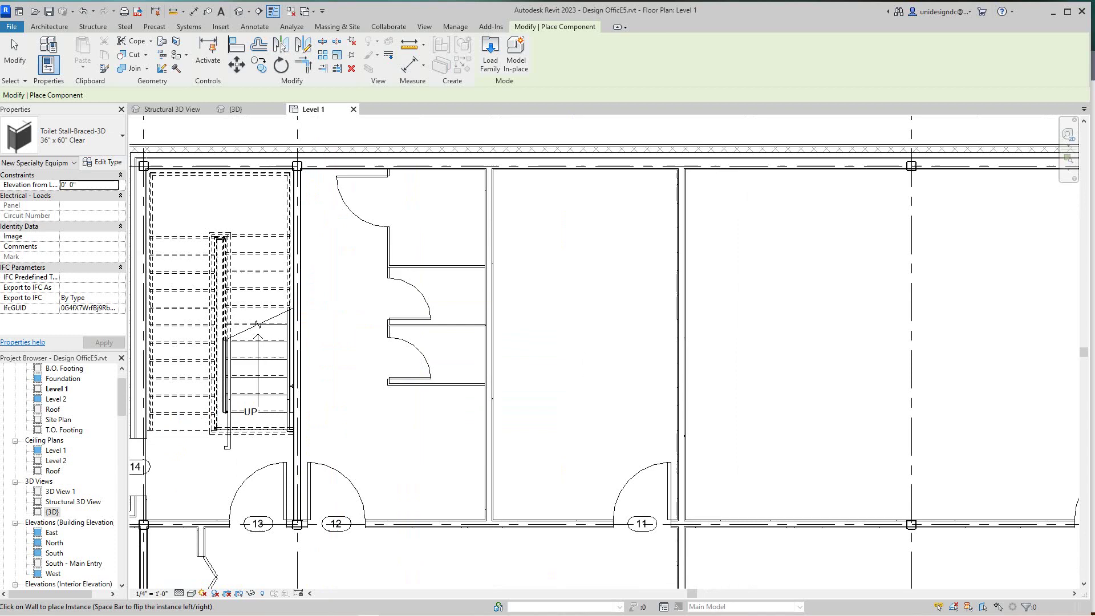
scroll(471, 405, "down", 3)
middle_click_drag(471, 405, 482, 390)
scroll(483, 390, "up", 3)
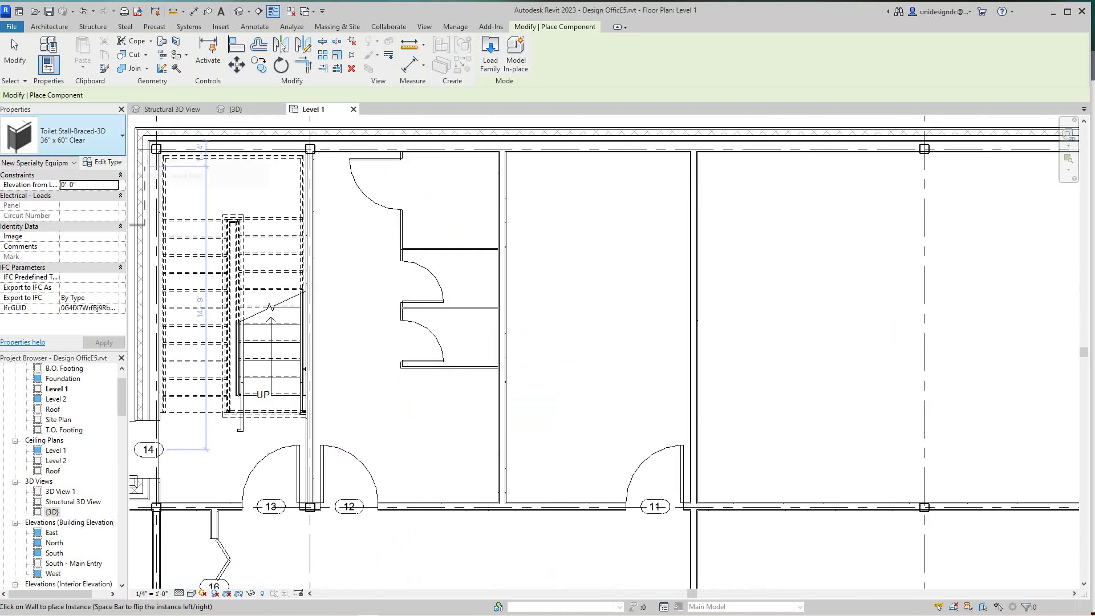
left_click(85, 136)
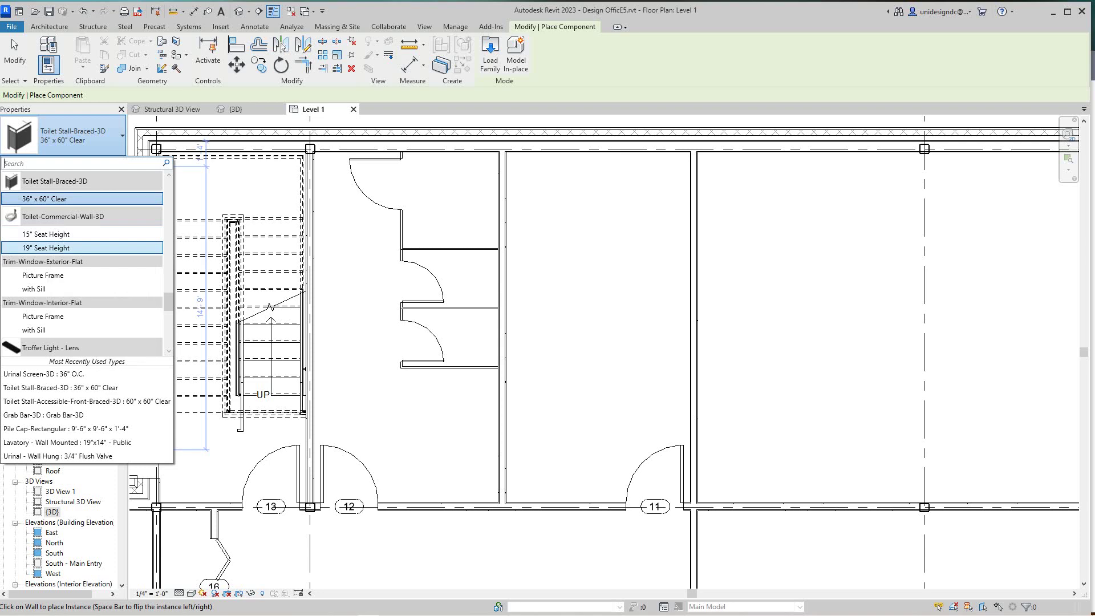
left_click(46, 234)
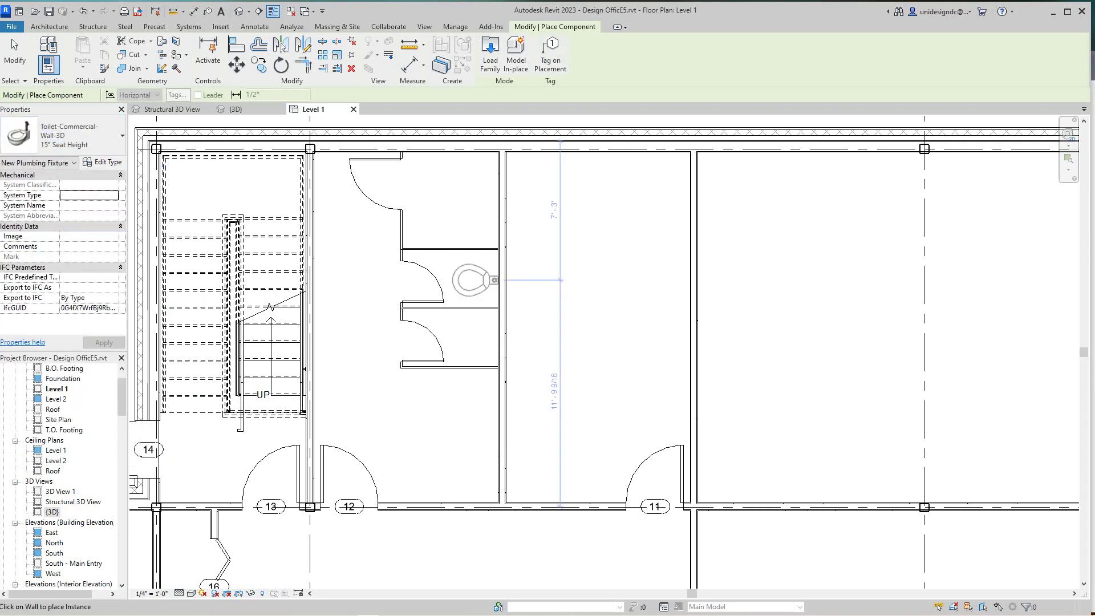
left_click(494, 278)
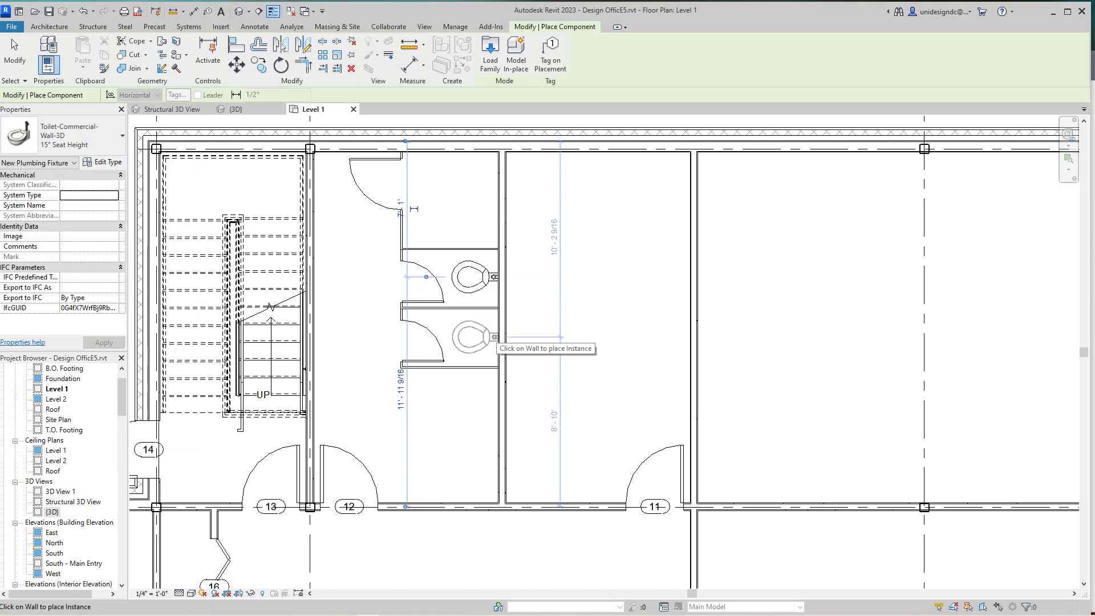
left_click(494, 337)
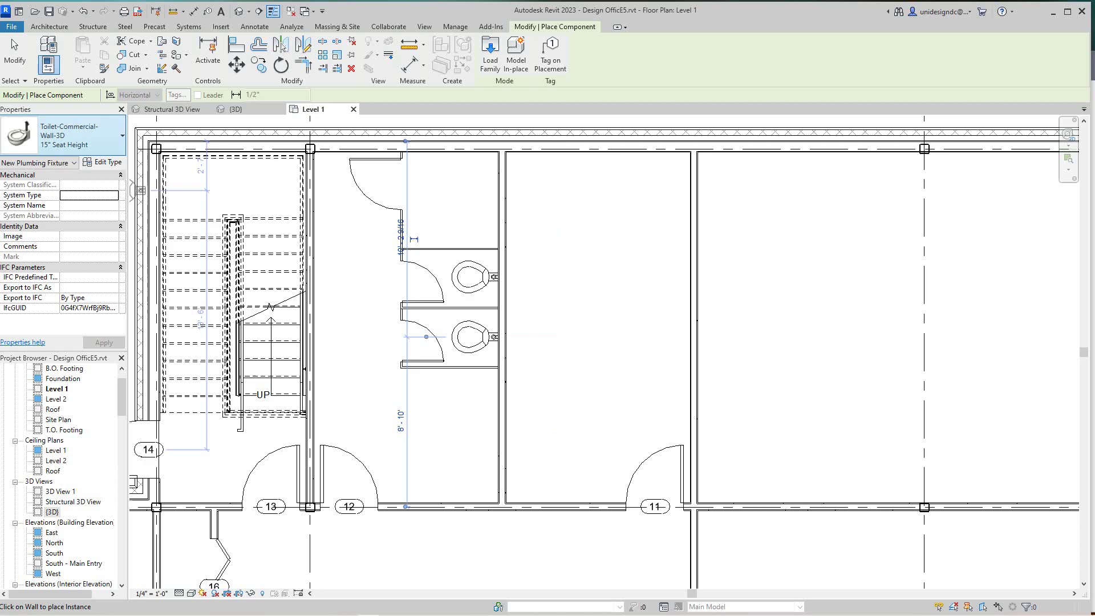
Place a Toilet-Commercial-Wall-3D, 19" Seat Height, in the accessible stall, about 2' 11" from the exterior wall.
left_click(121, 136)
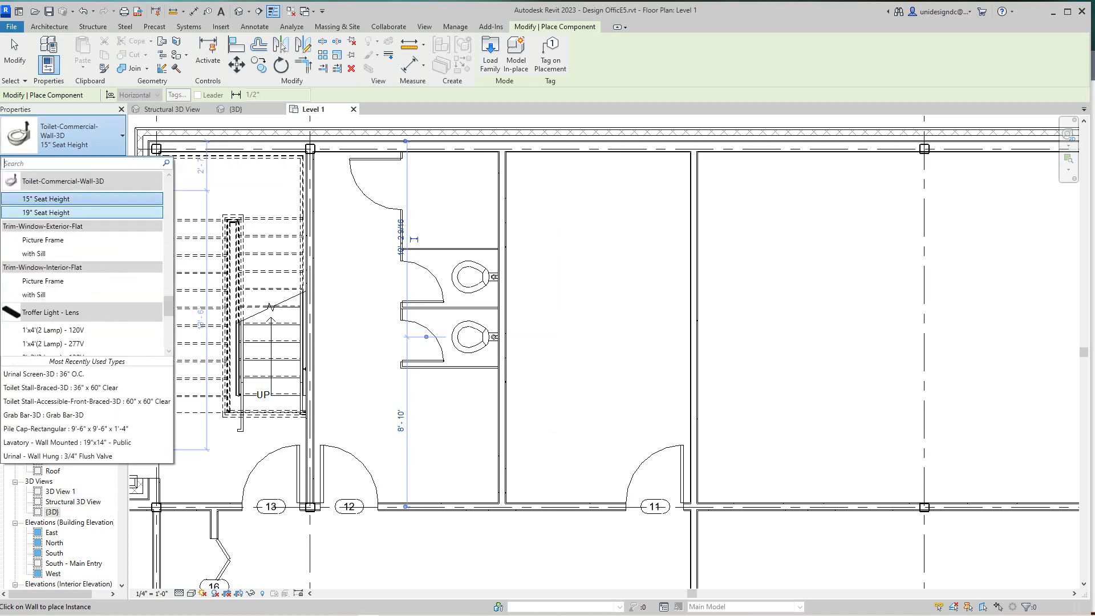
left_click(57, 212)
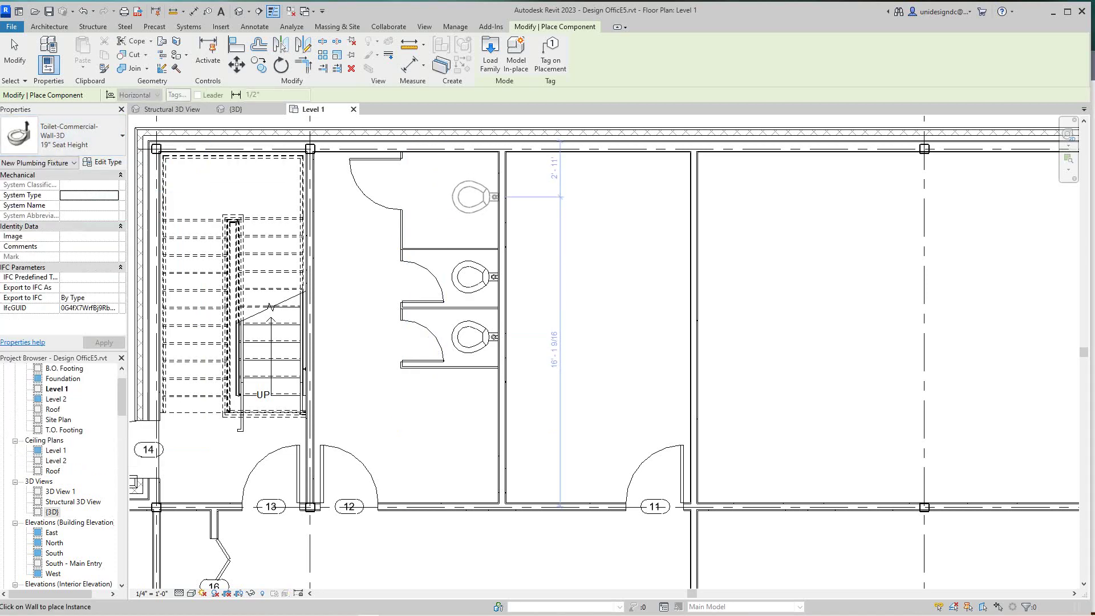
left_click(471, 197)
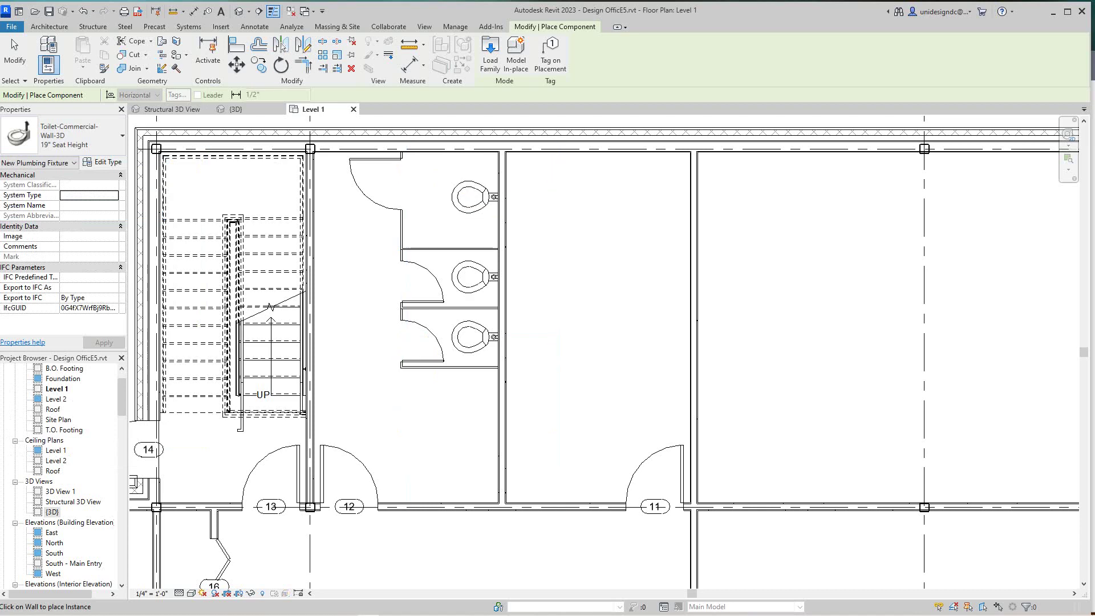
Look through the loaded component types for the remaining restroom fixtures, such as urinals, urinal screens, grab bars and lavatories.
left_click(79, 136)
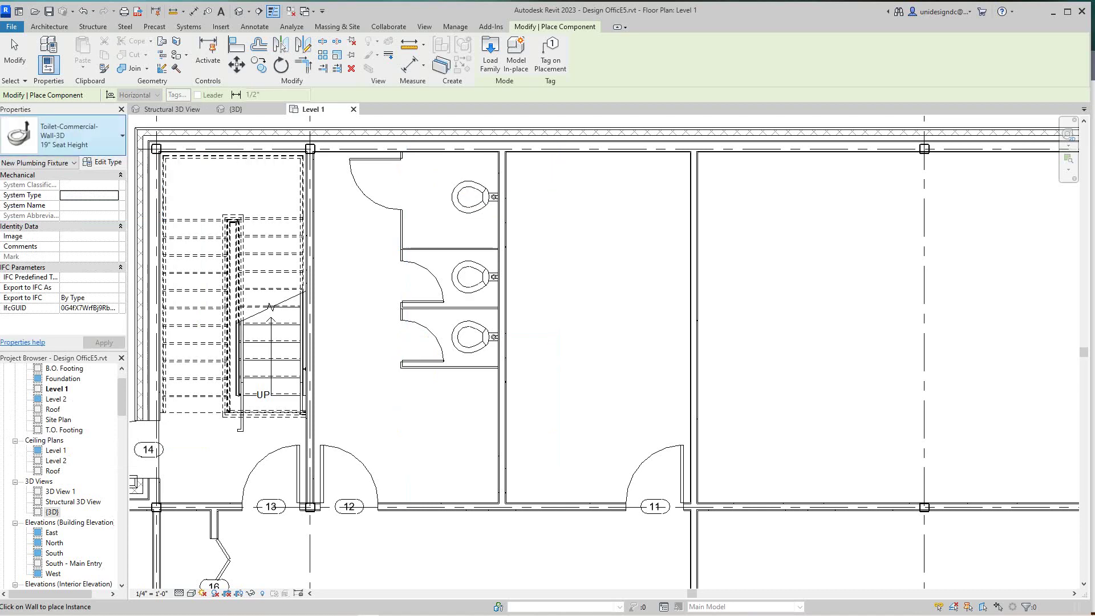
left_click(80, 136)
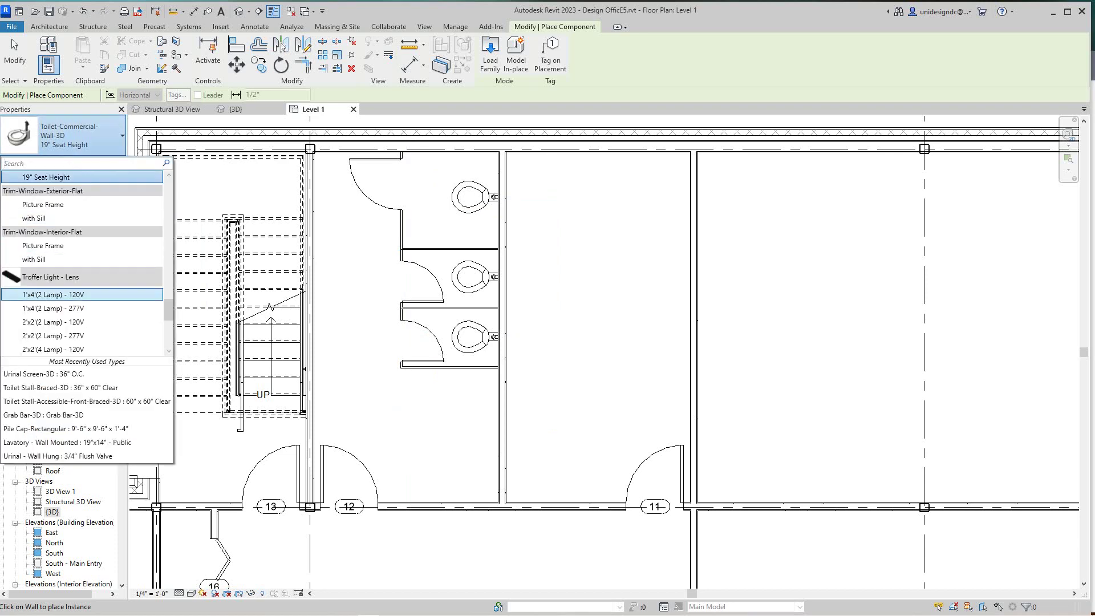
scroll(80, 308, "down", 1)
scroll(82, 267, "down", 4)
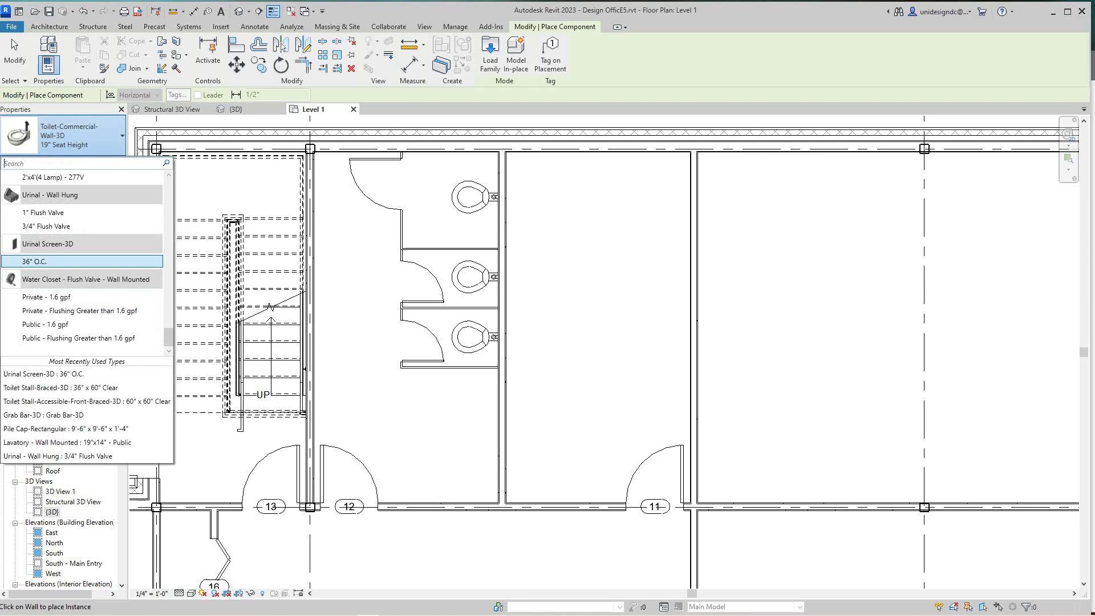
mouse_move(79, 261)
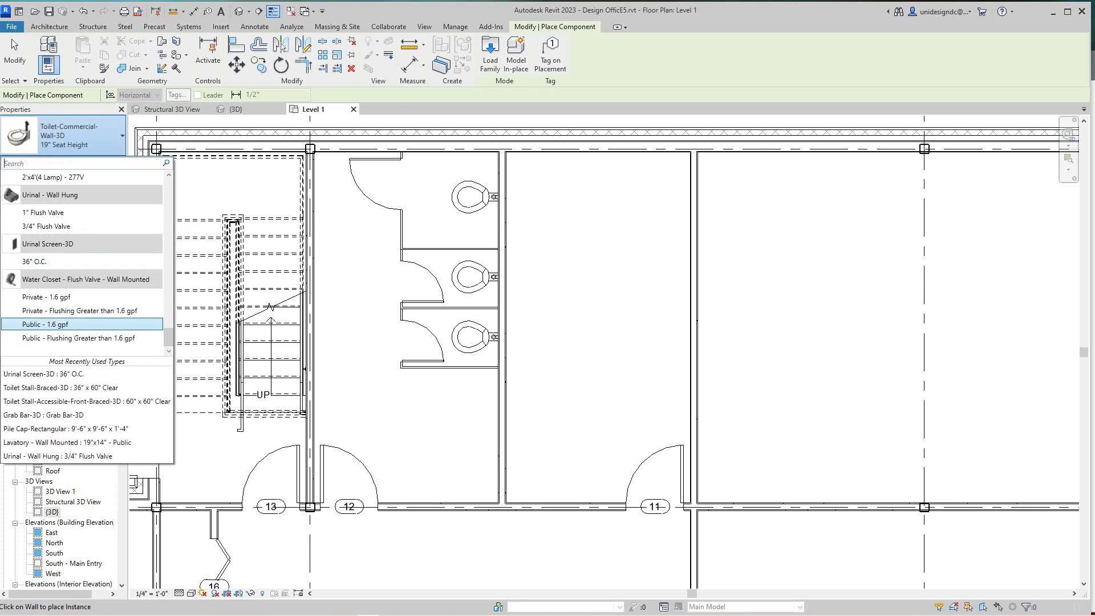
scroll(80, 324, "up", 11)
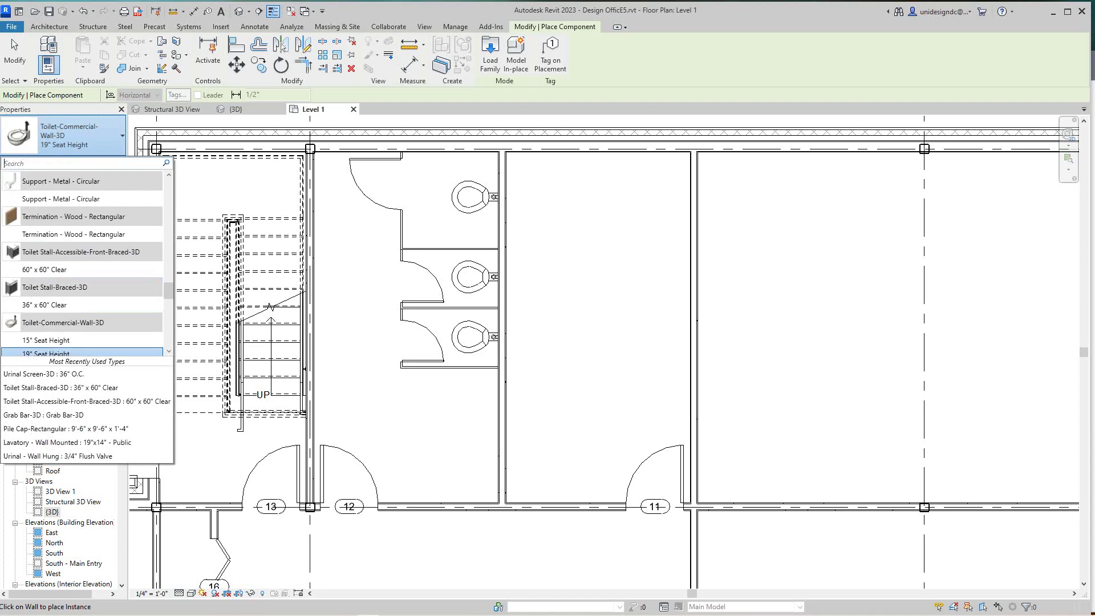
scroll(86, 262, "down", 1)
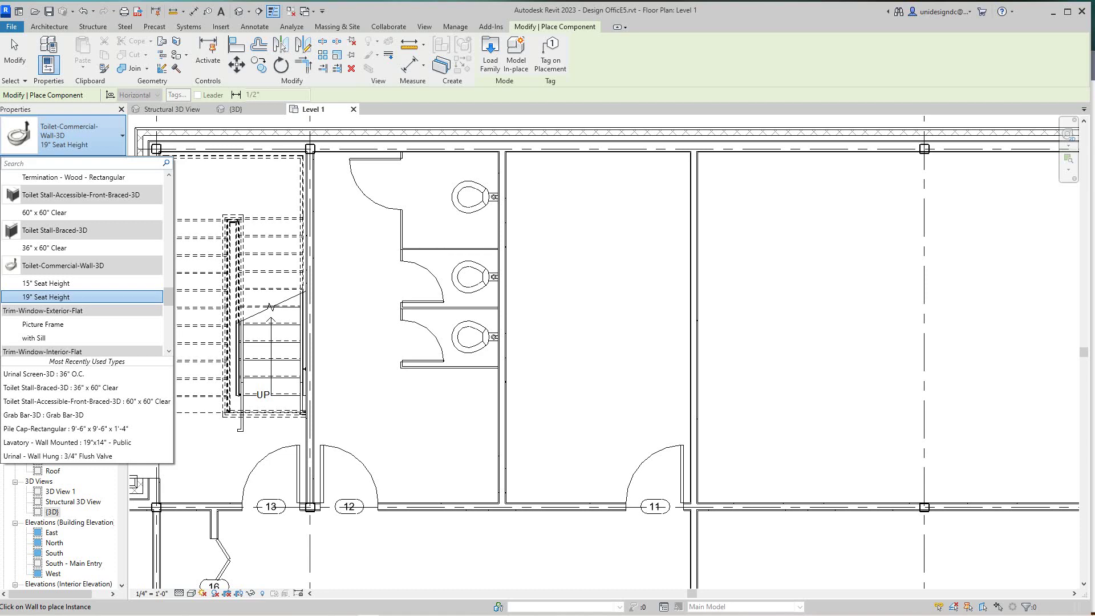
scroll(86, 262, "up", 8)
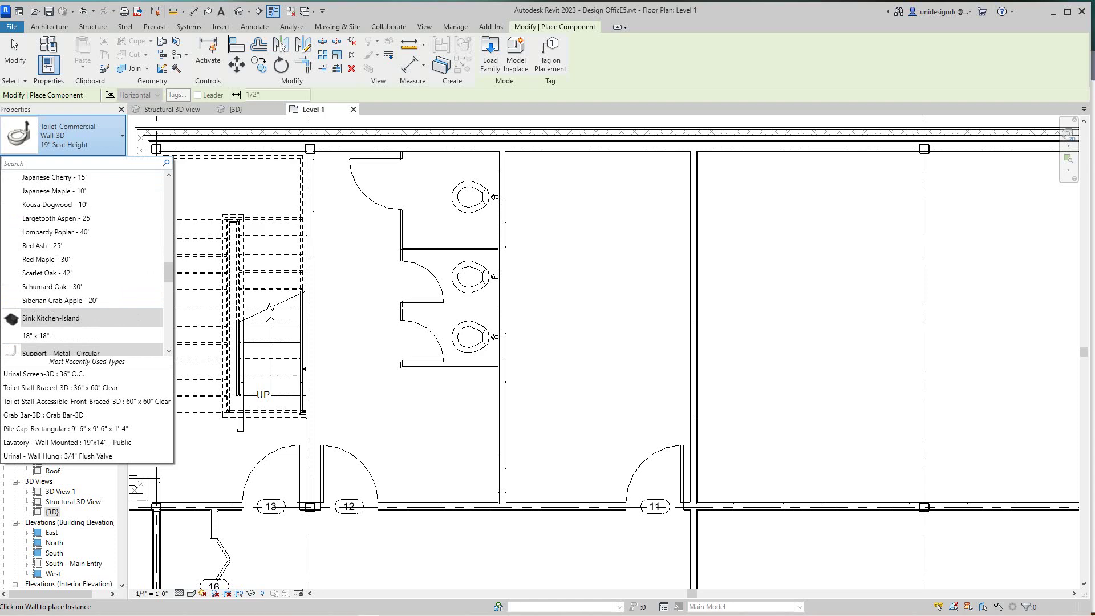
scroll(86, 263, "up", 3)
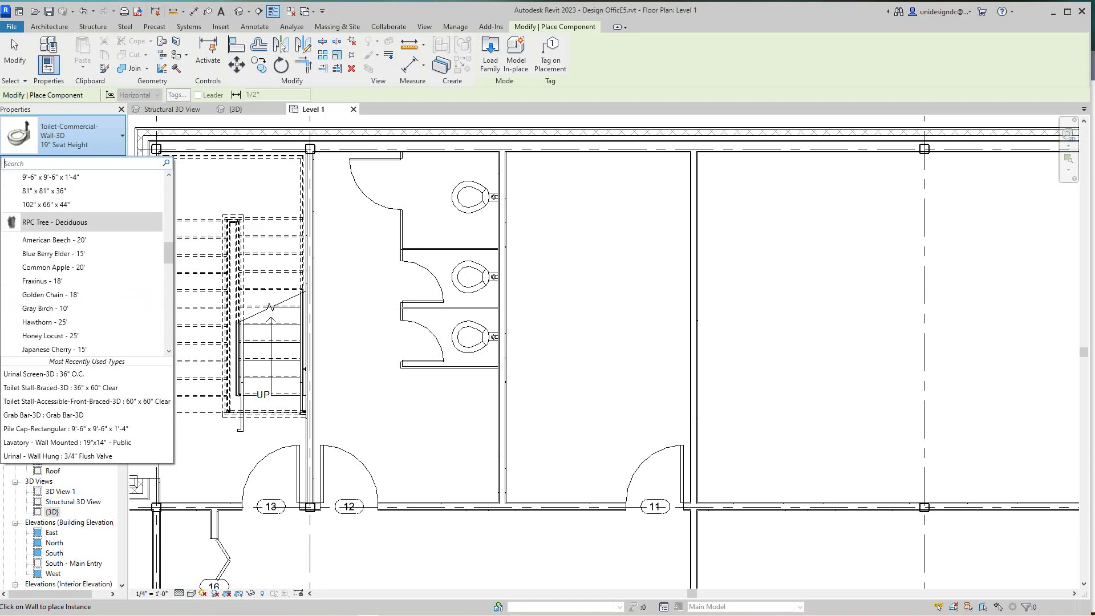
scroll(86, 263, "down", 8)
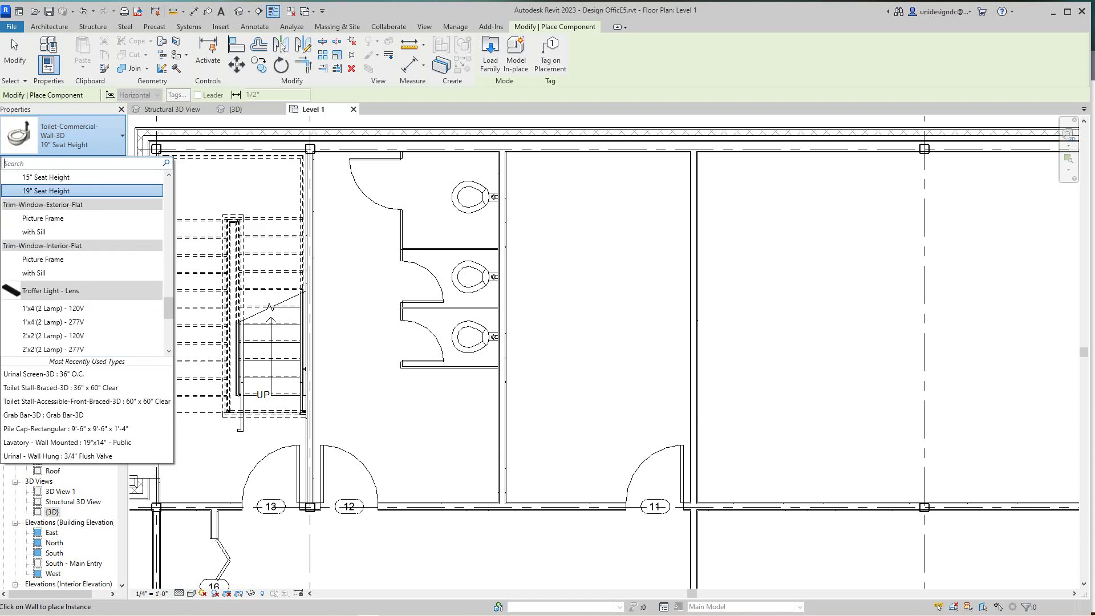
scroll(86, 263, "down", 4)
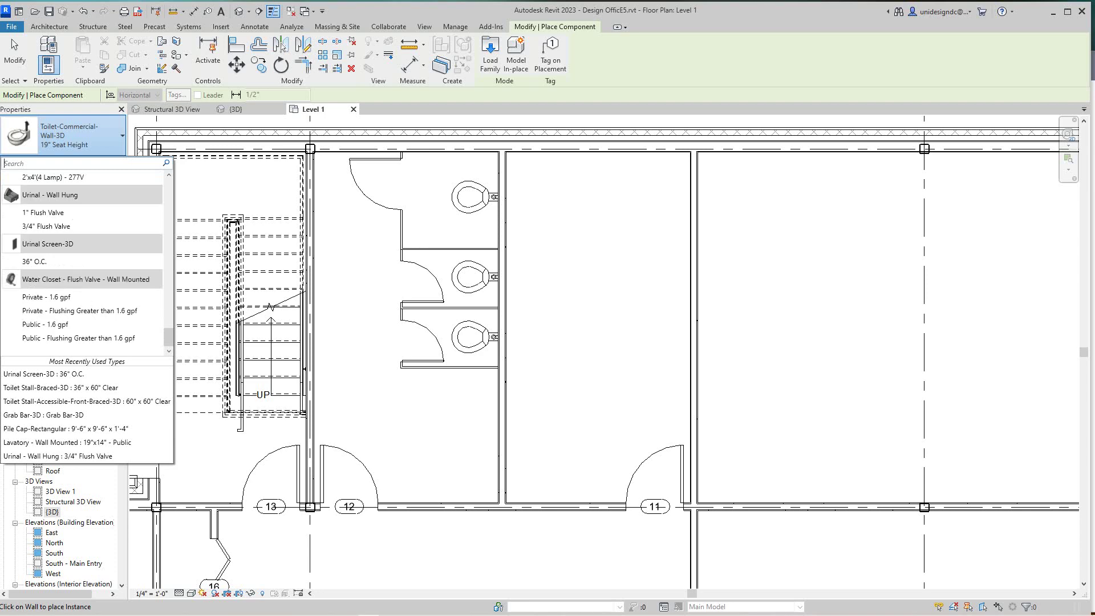
scroll(85, 262, "up", 8)
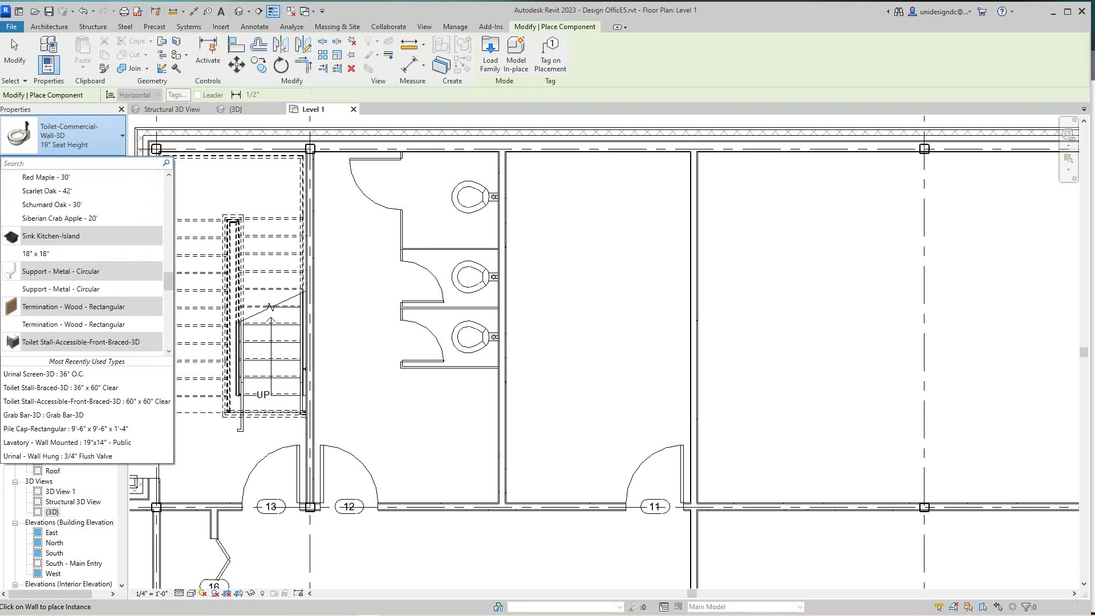
scroll(85, 262, "up", 10)
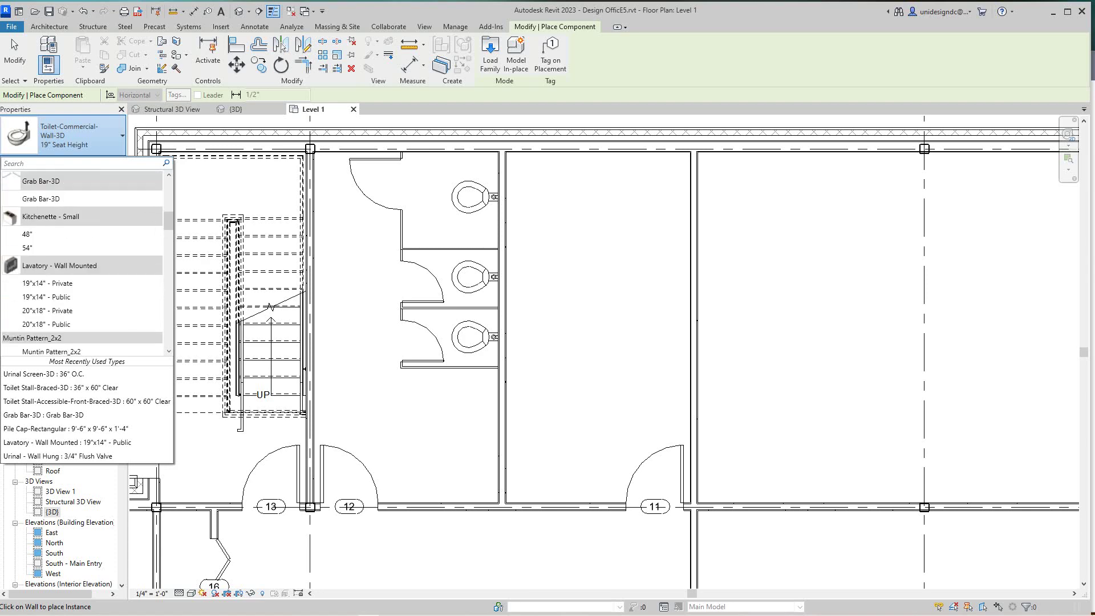
scroll(86, 262, "up", 2)
scroll(86, 262, "down", 1)
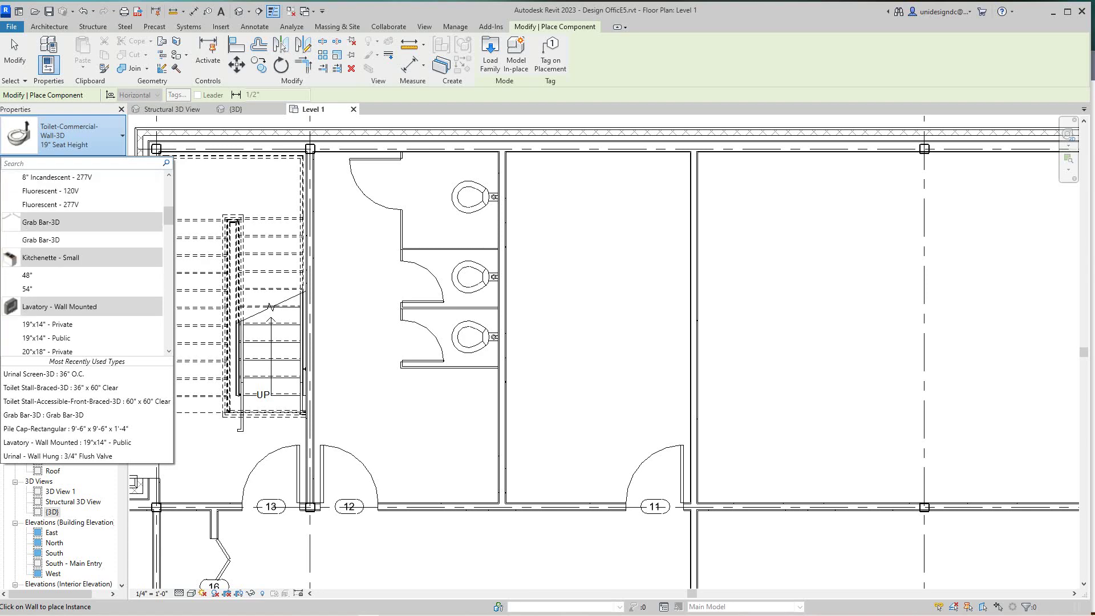
Place two Lavatory - Wall Mounted, 19"x14" - Public, on the partition wall below the stalls, about 13' 0" and 15' 2" from the exterior wall.
left_click(85, 275)
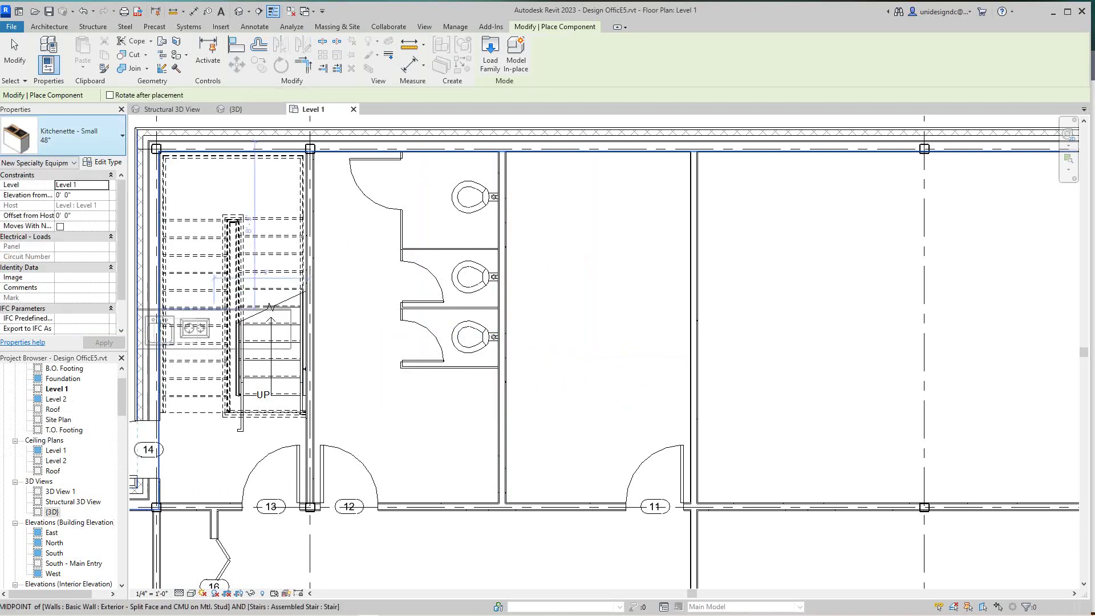
left_click(86, 137)
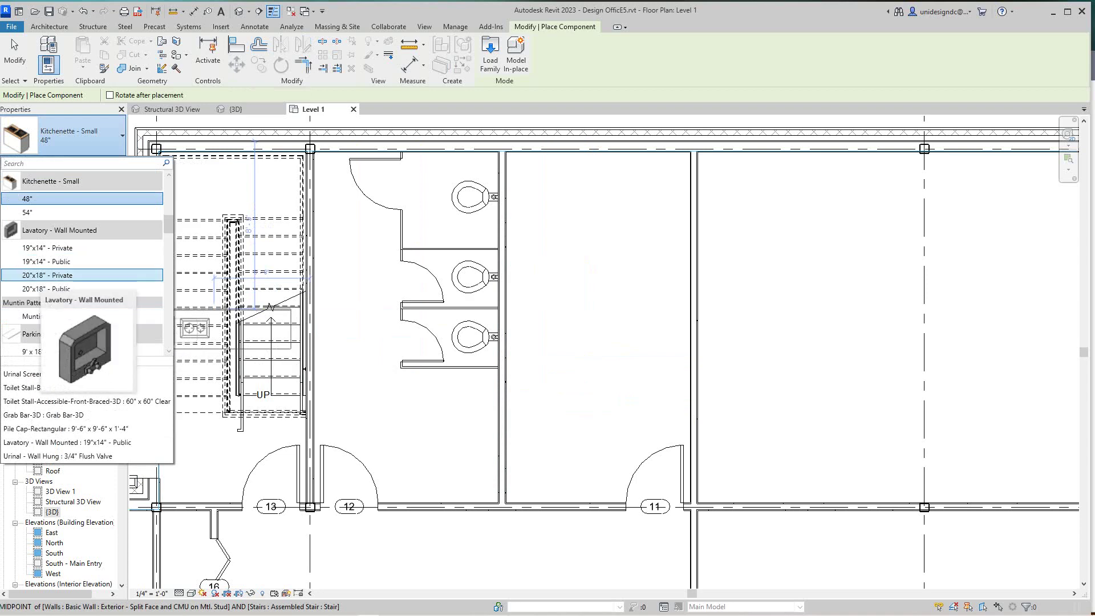
left_click(47, 261)
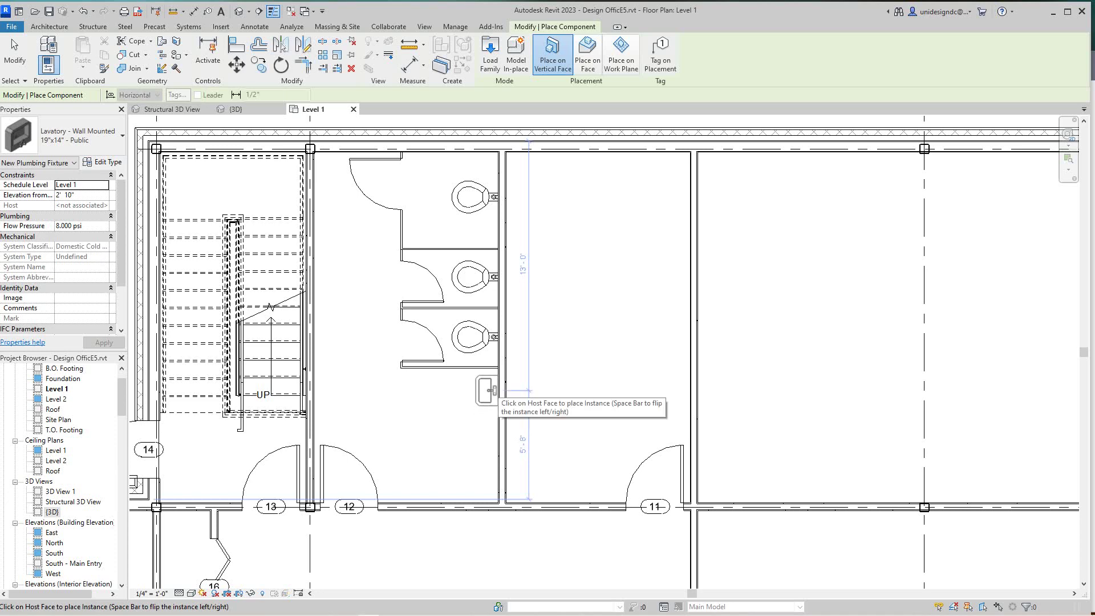
left_click(493, 391)
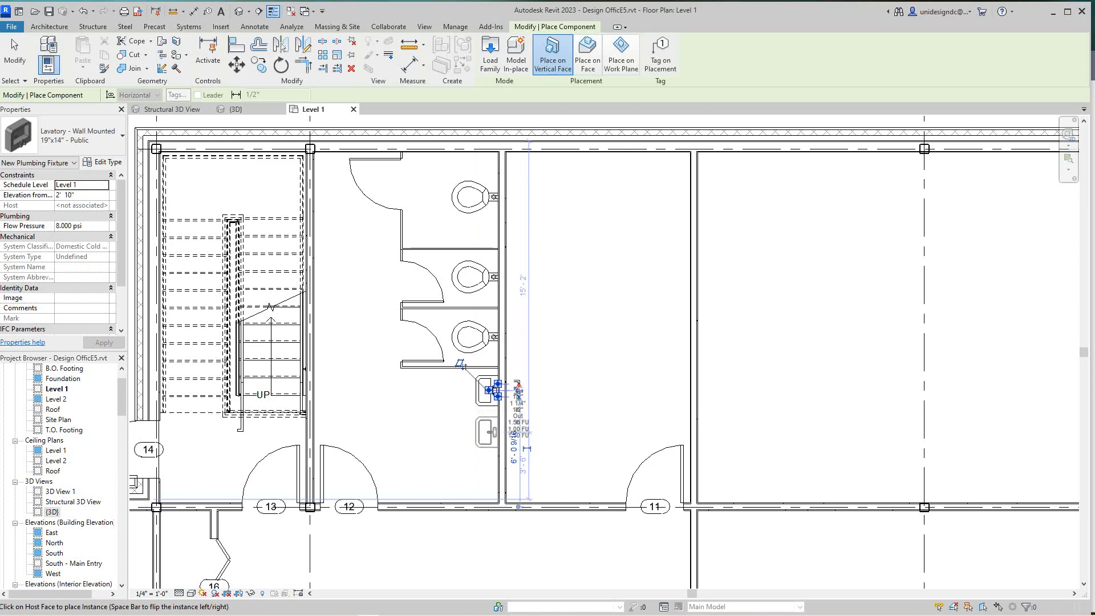
left_click(493, 431)
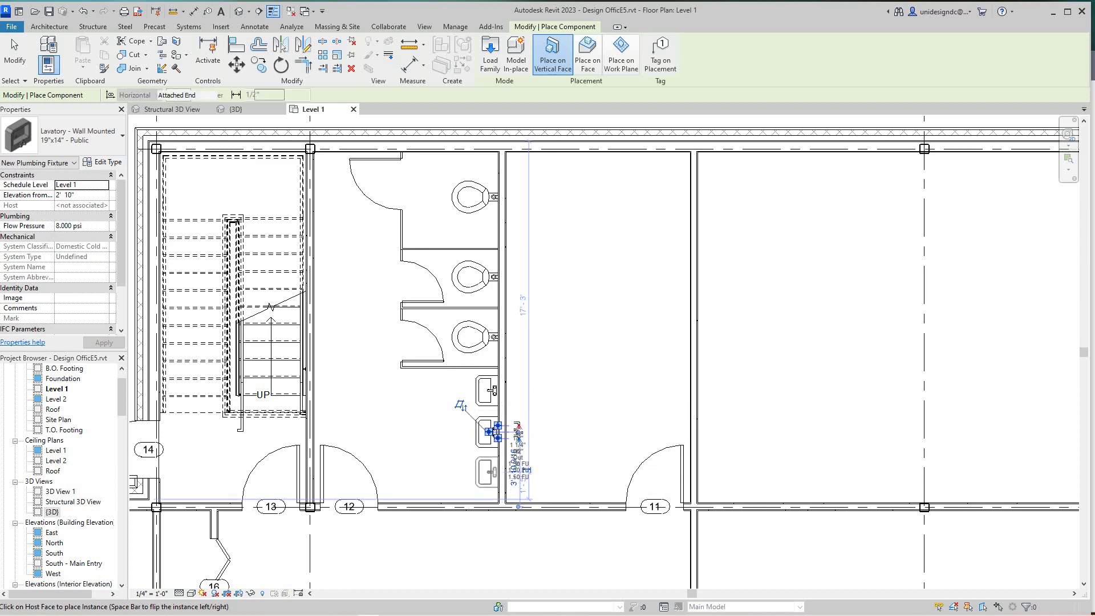
Place a third Lavatory - Wall Mounted, 19"x14" - Public, on the same partition wall, about 17' 3" from the exterior wall.
left_click(494, 472)
key("Escape")
key("Escape")
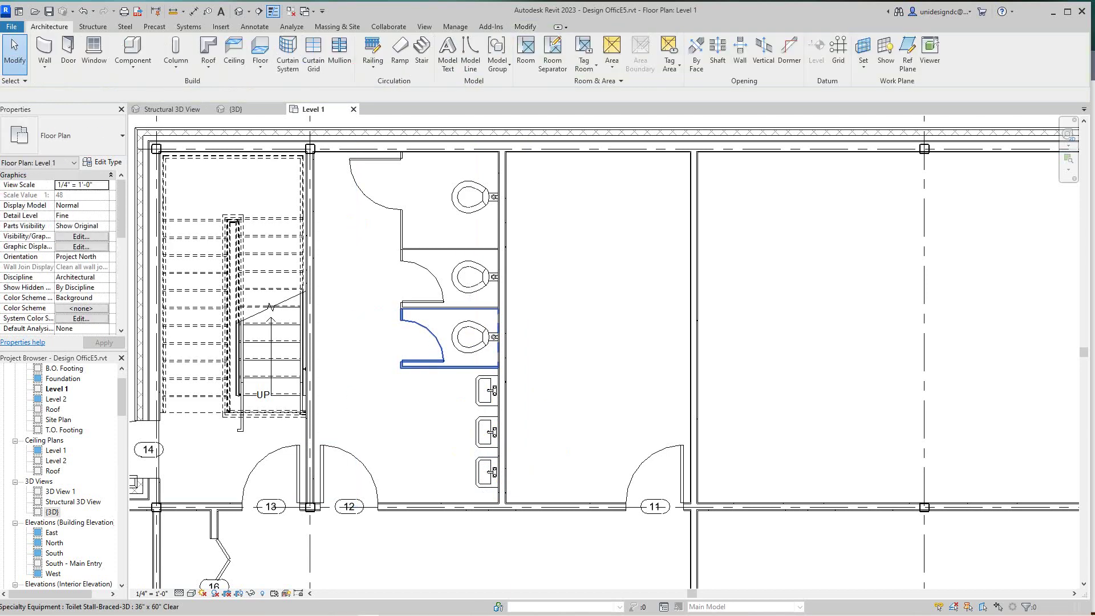
Inspect the lowest standard stall, its toilet and the accessible stall's toilet to check their types and wall distances.
left_click(481, 367)
key("Escape")
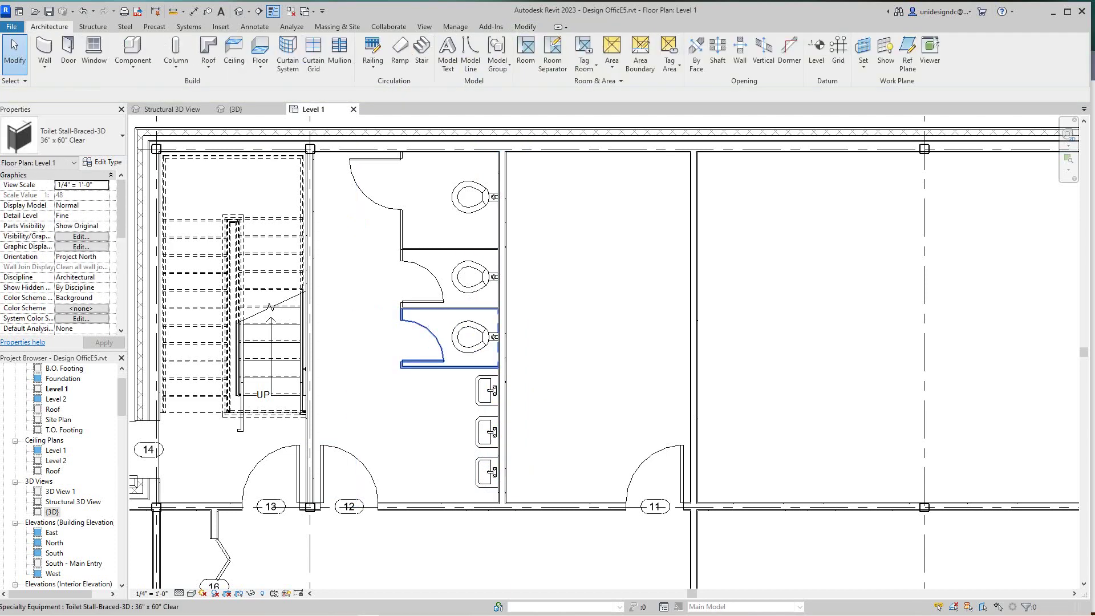
scroll(492, 333, "up", 2)
left_click(462, 338)
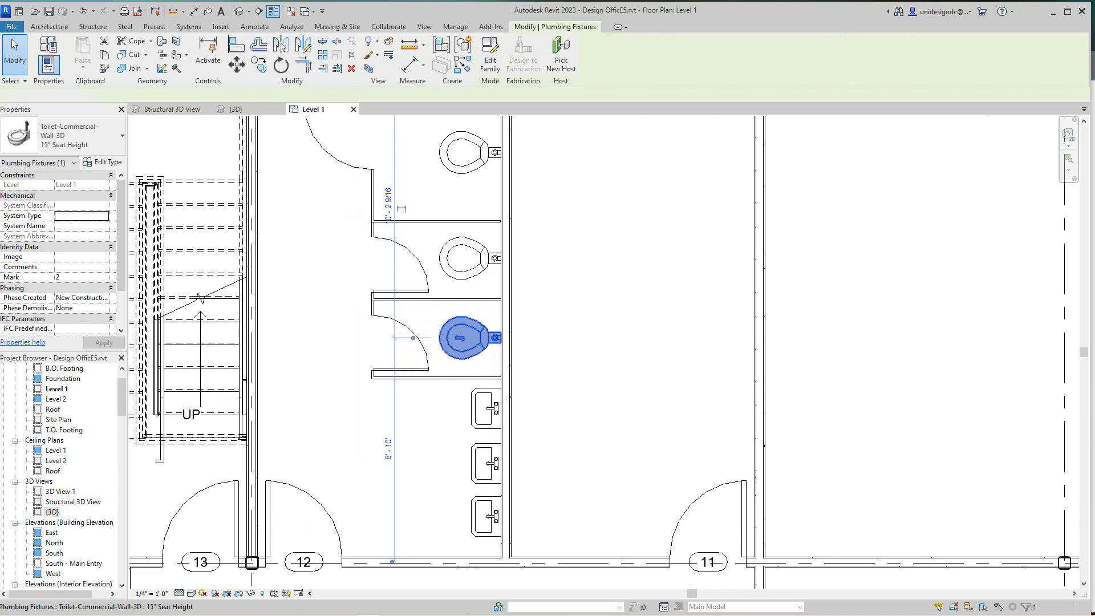
key("Escape")
scroll(479, 350, "down", 5)
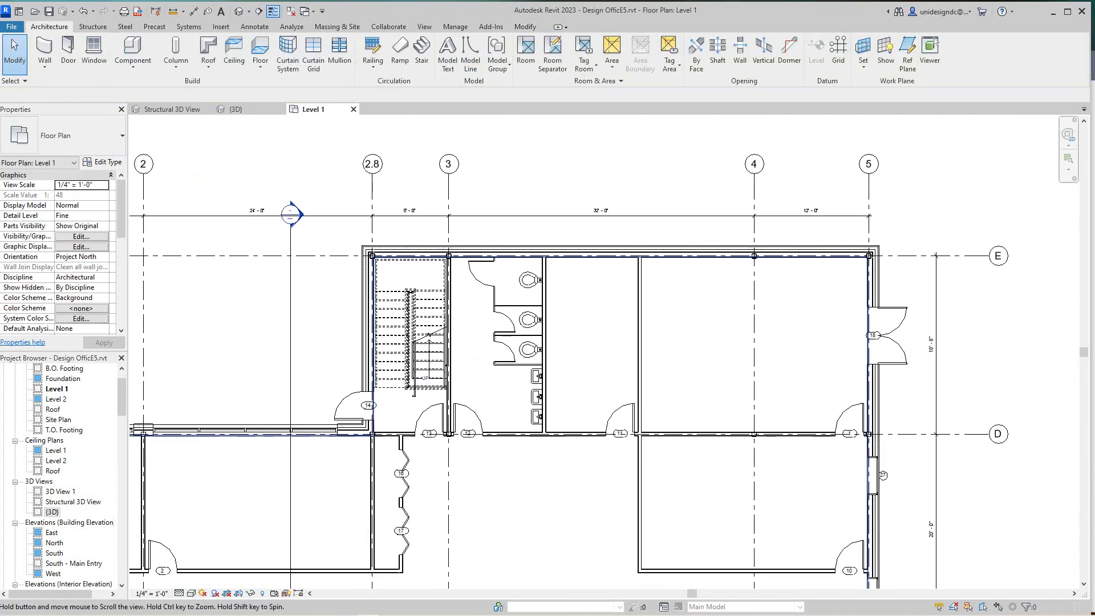
scroll(526, 189, "up", 3)
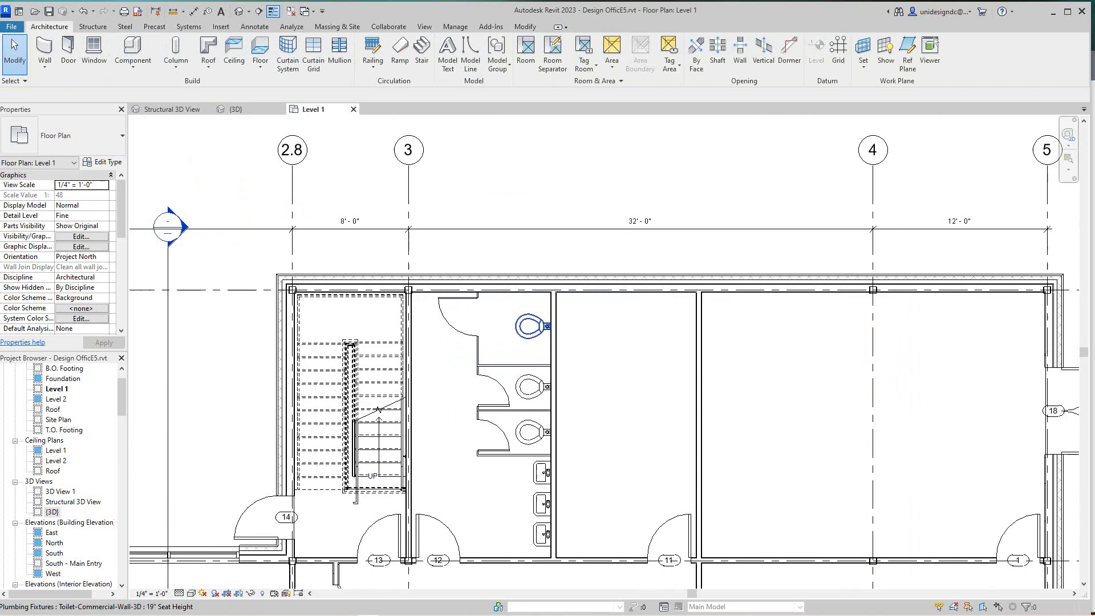
scroll(532, 299, "up", 2)
left_click(525, 340)
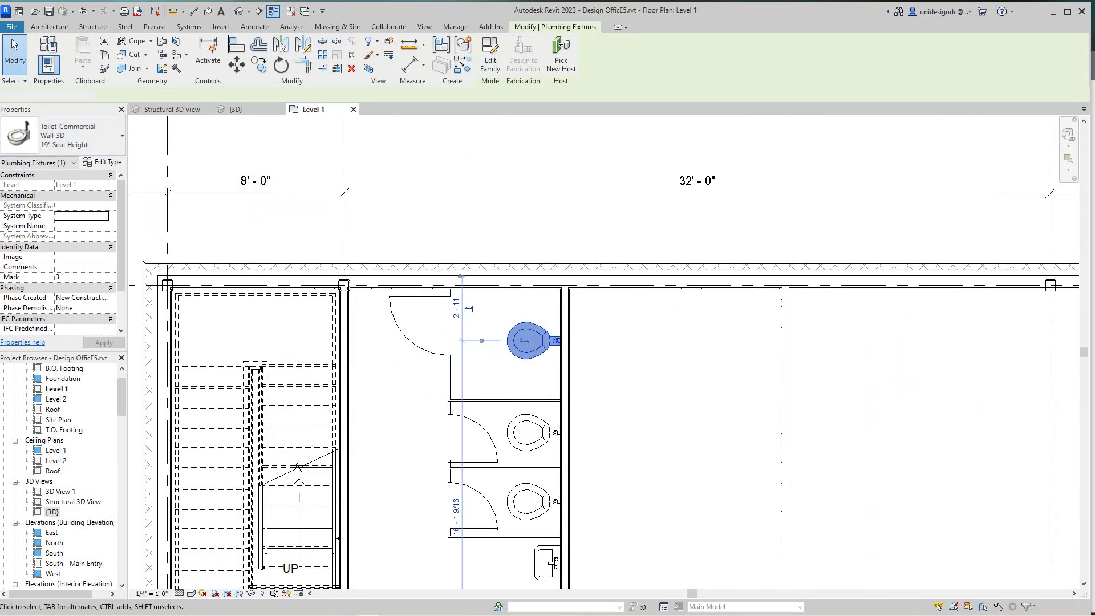
left_click(523, 235)
scroll(523, 235, "down", 1)
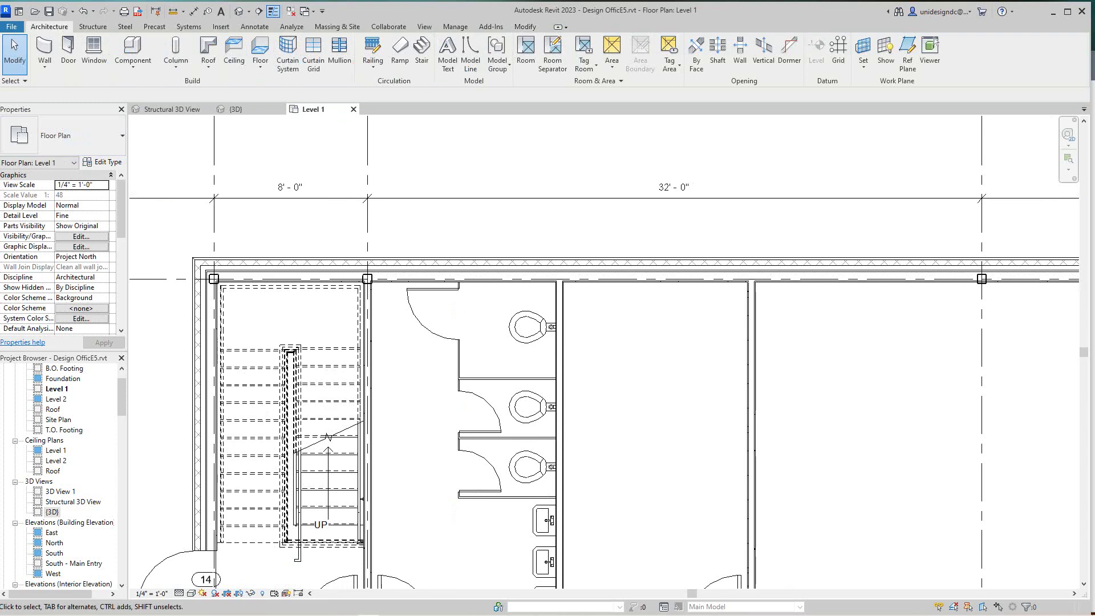
scroll(615, 355, "down", 1)
middle_click_drag(585, 404, 539, 346)
scroll(539, 346, "up", 3)
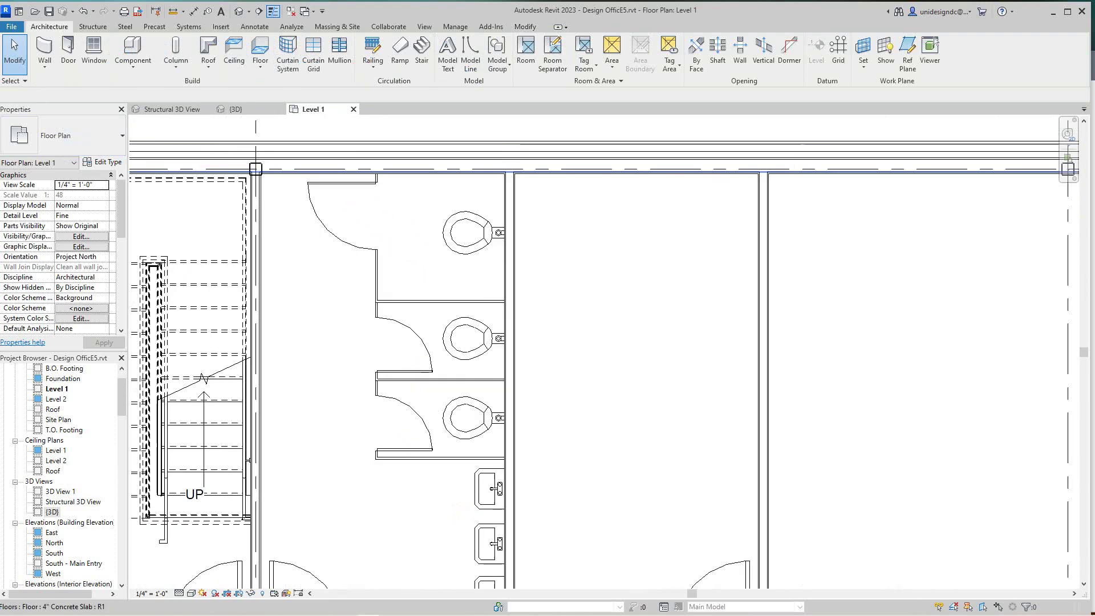
scroll(548, 369, "down", 2)
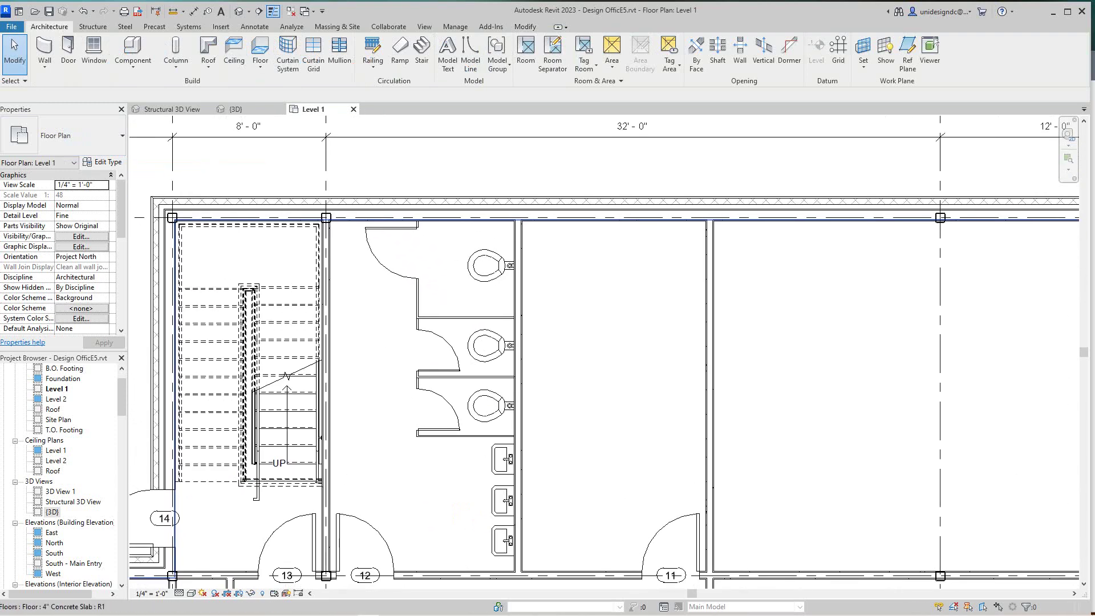
scroll(717, 250, "up", 2)
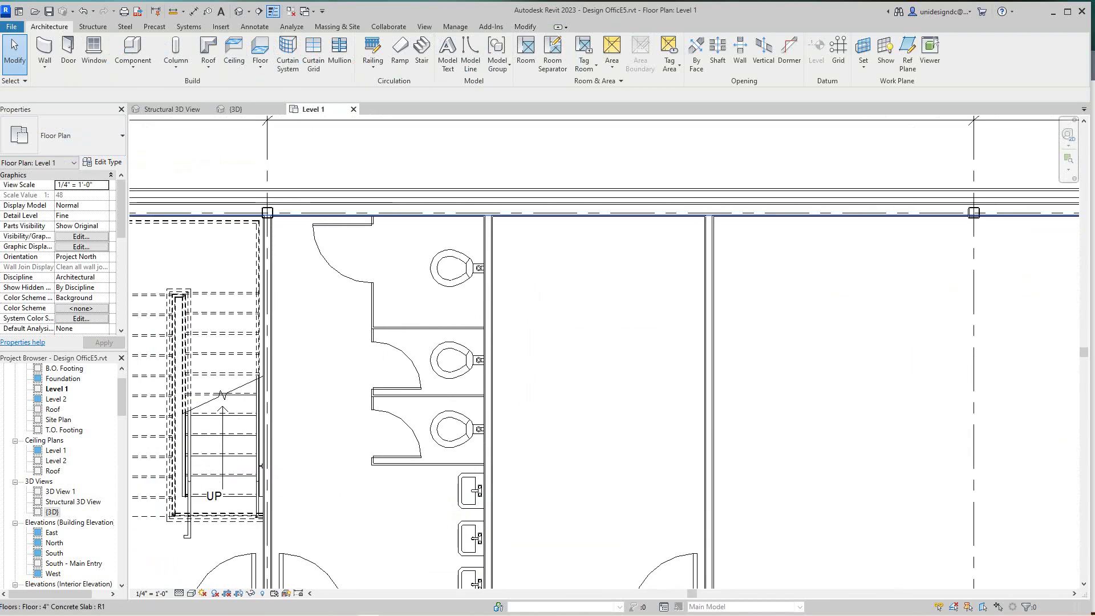
scroll(604, 353, "down", 2)
scroll(605, 354, "up", 3)
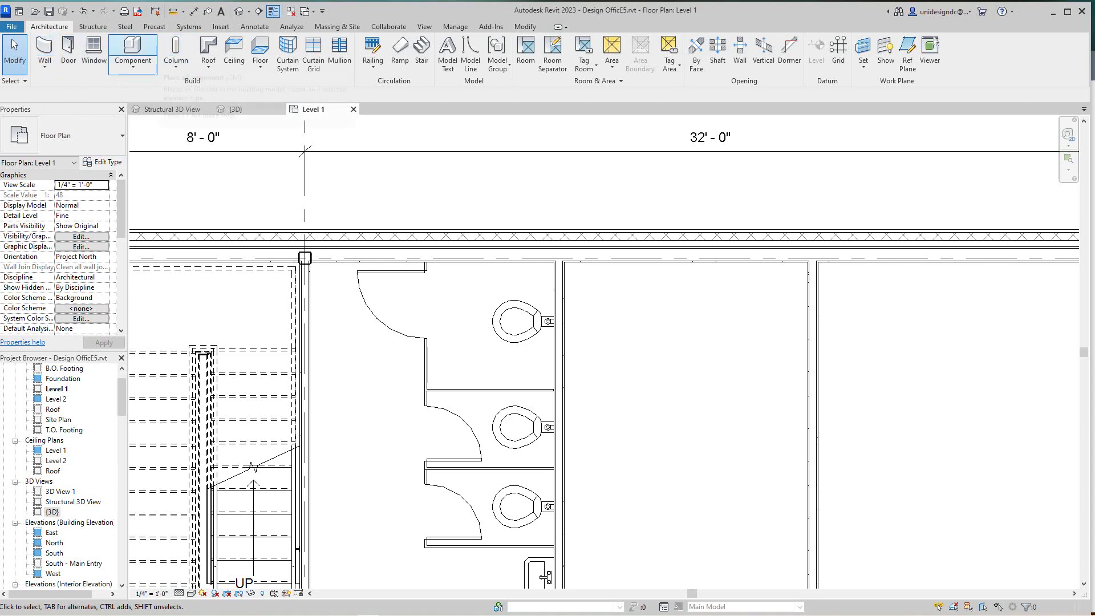
Place a Grab Bar-3D in the accessible stall where its divider meets the partition wall, about 5' 7" from the exterior wall.
left_click(132, 48)
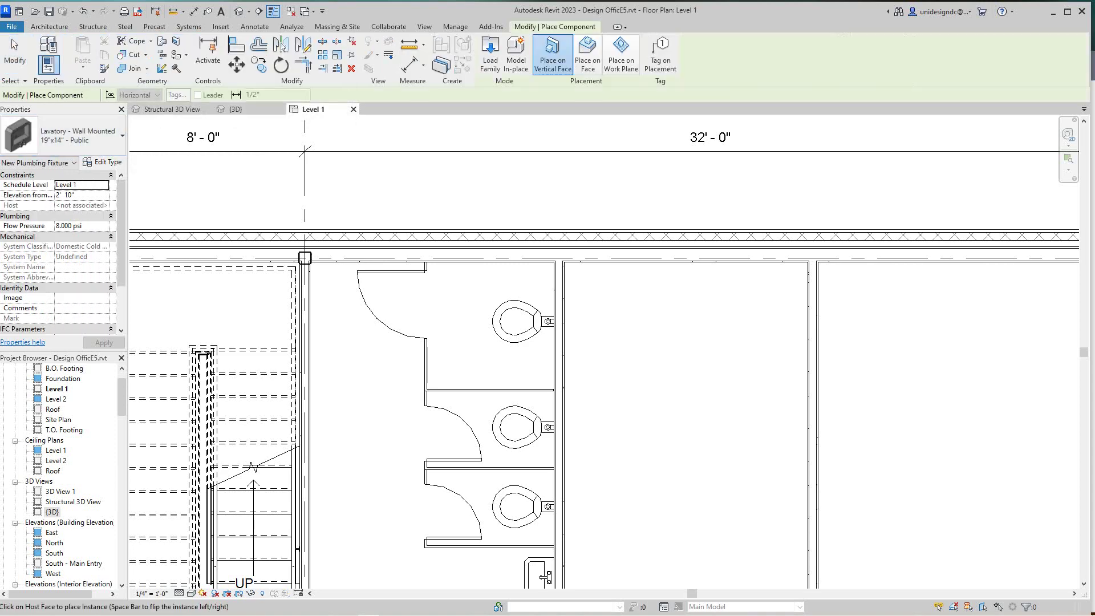
left_click(80, 136)
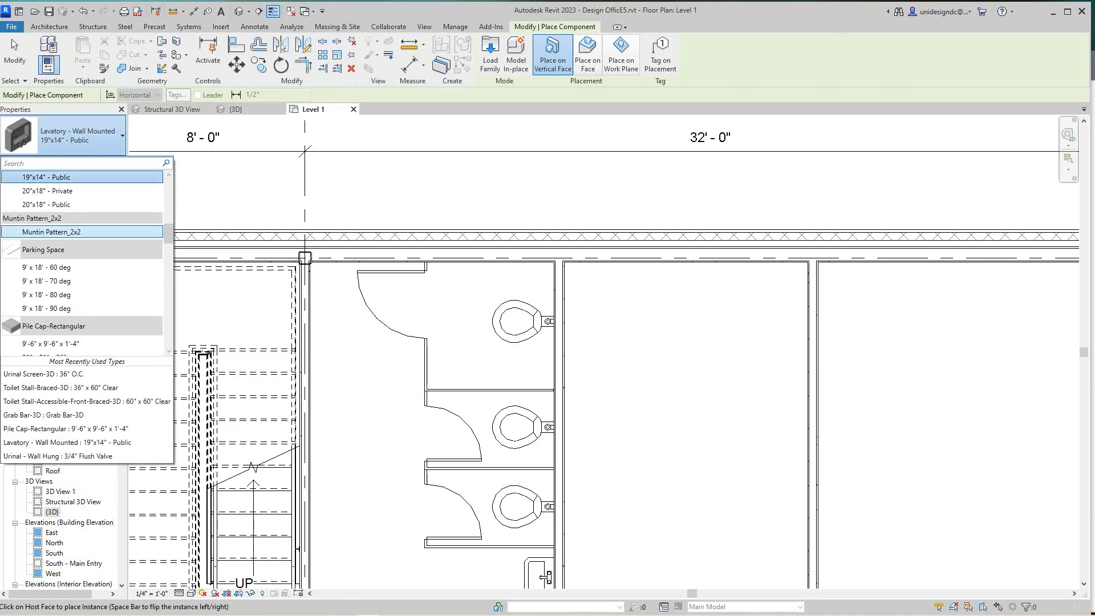
scroll(86, 272, "down", 5)
scroll(86, 273, "down", 6)
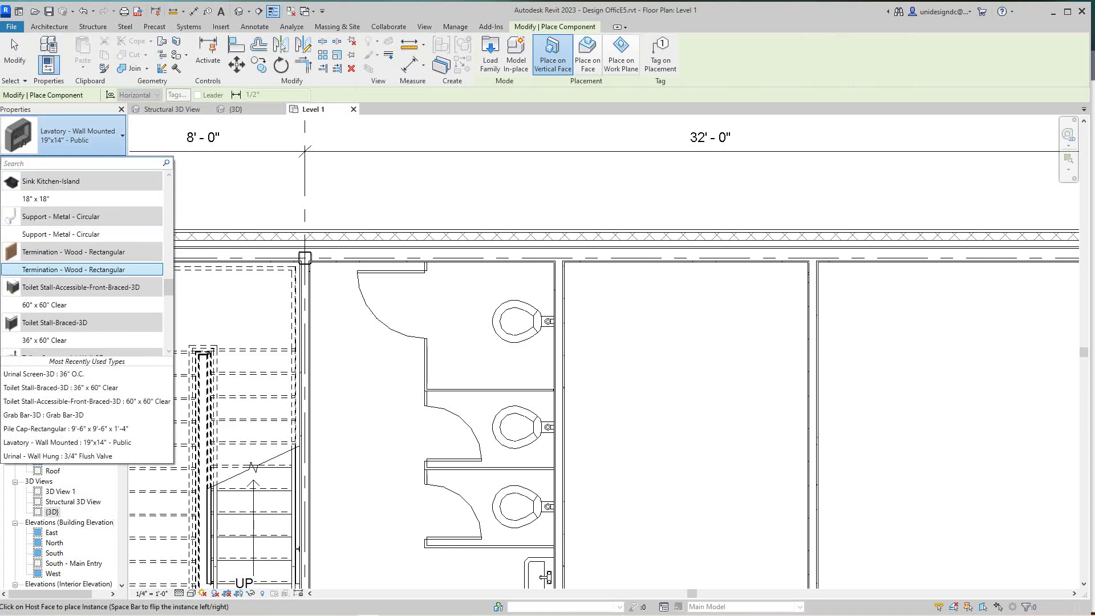
scroll(86, 273, "down", 8)
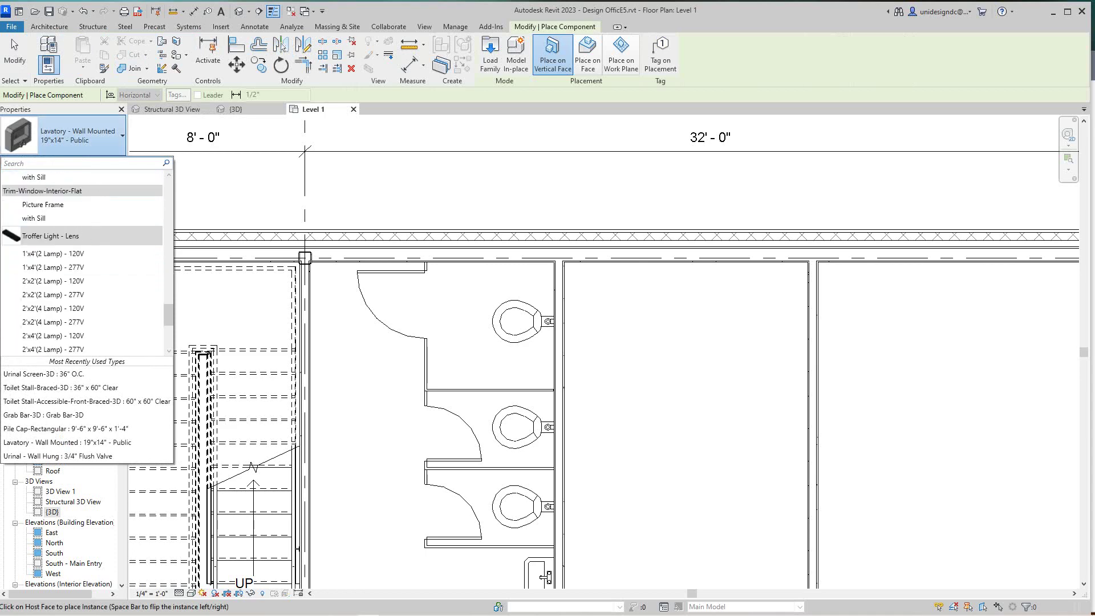
scroll(86, 297, "up", 8)
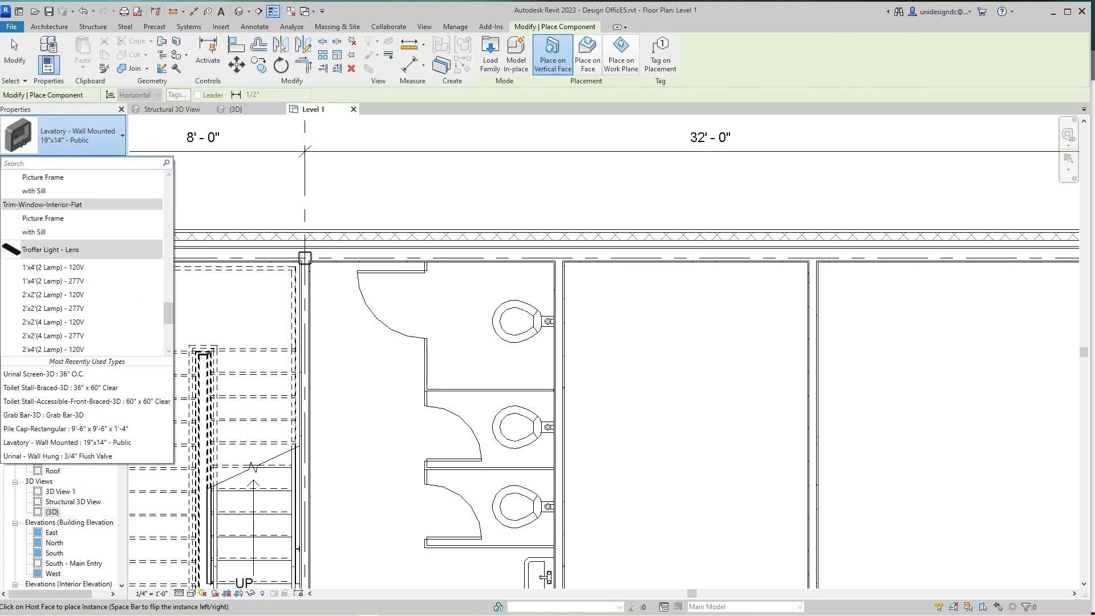
scroll(86, 272, "up", 10)
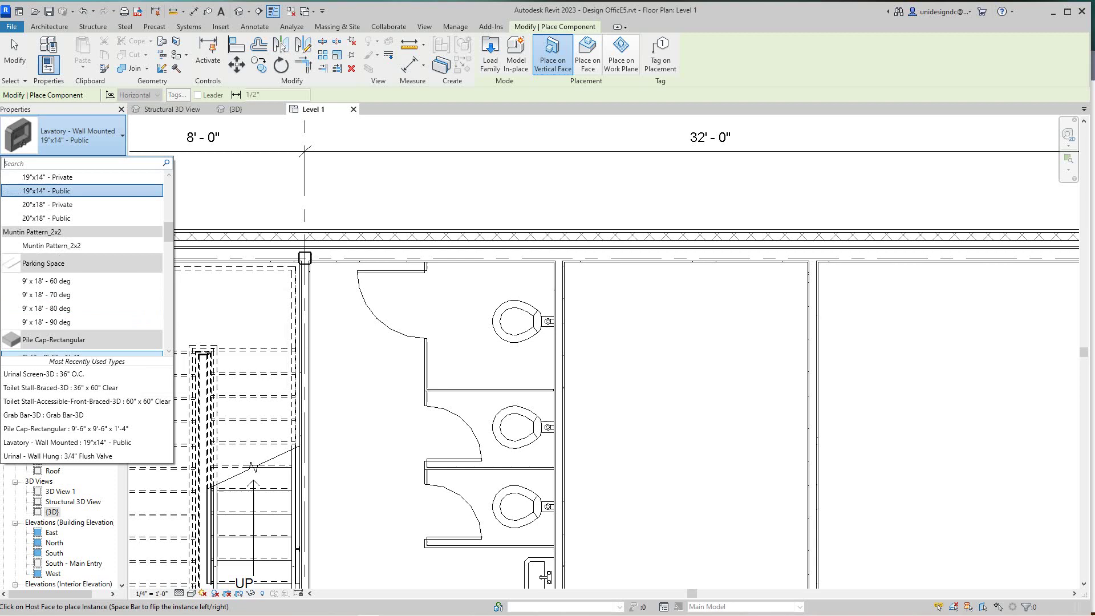
scroll(85, 274, "up", 3)
scroll(85, 273, "down", 2)
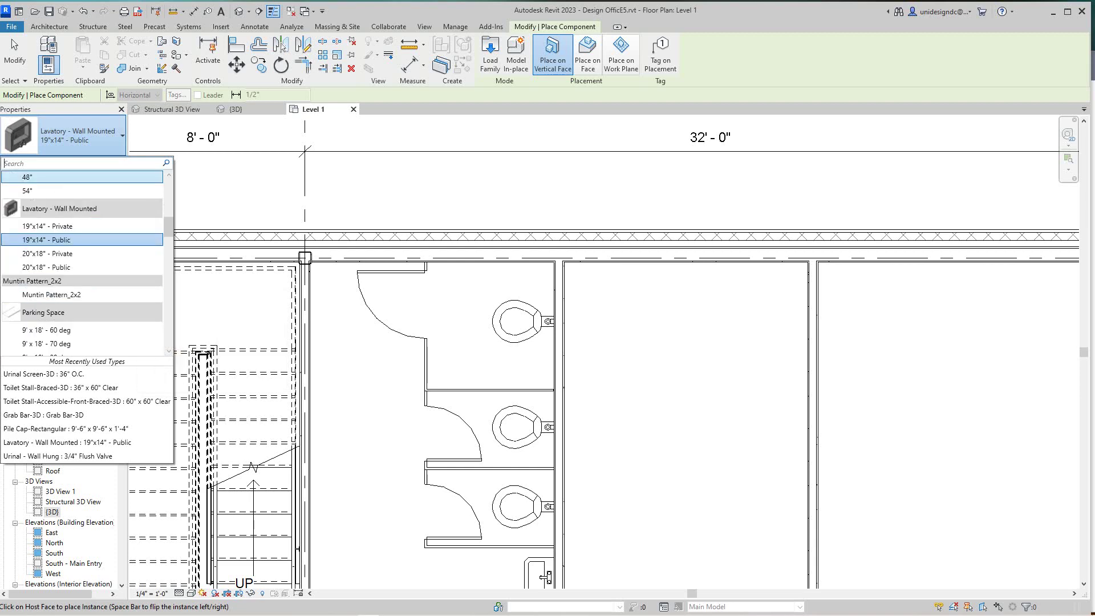
scroll(85, 272, "down", 1)
scroll(86, 273, "up", 2)
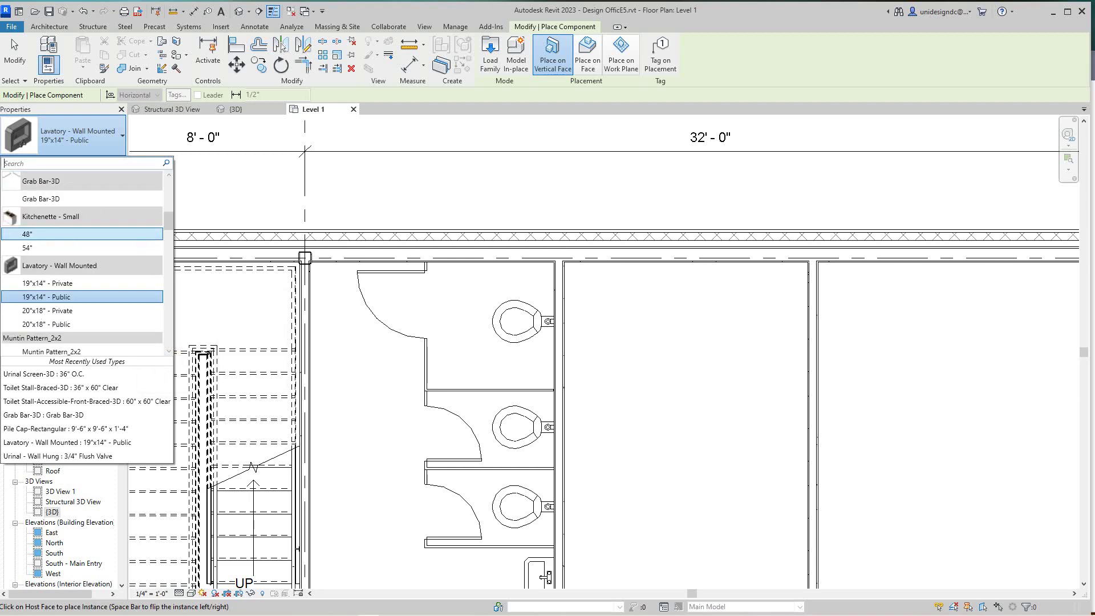
scroll(86, 237, "up", 1)
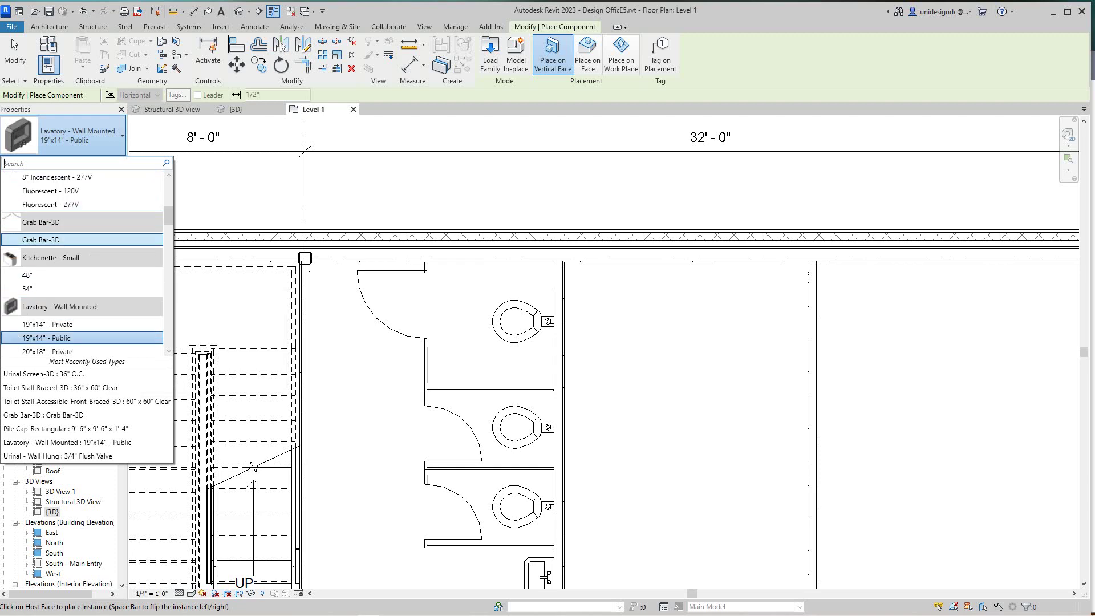
left_click(82, 240)
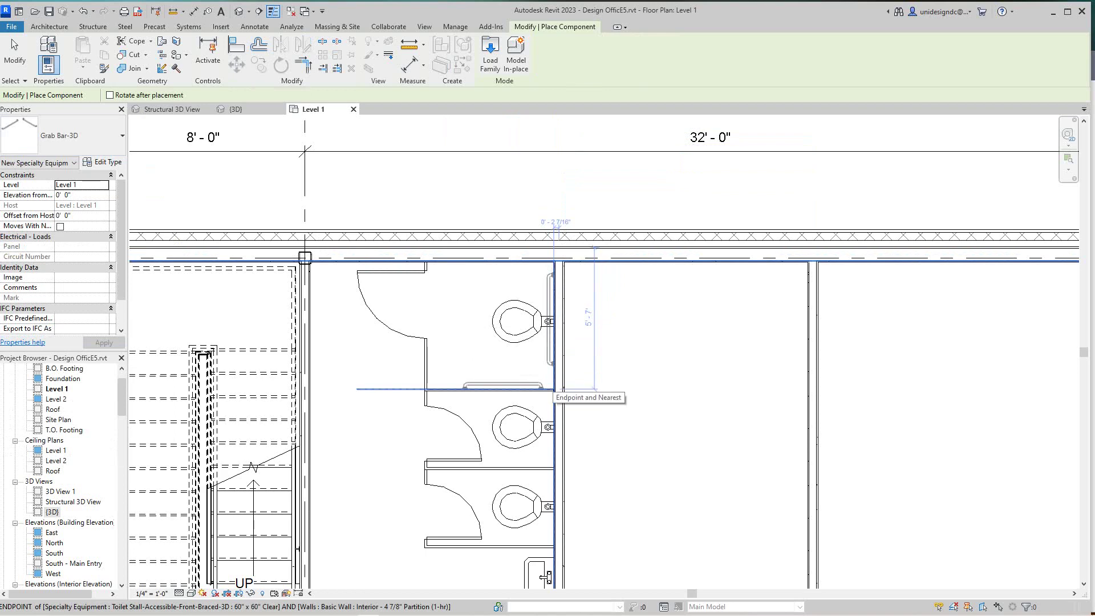
scroll(555, 390, "up", 2)
scroll(556, 393, "up", 2)
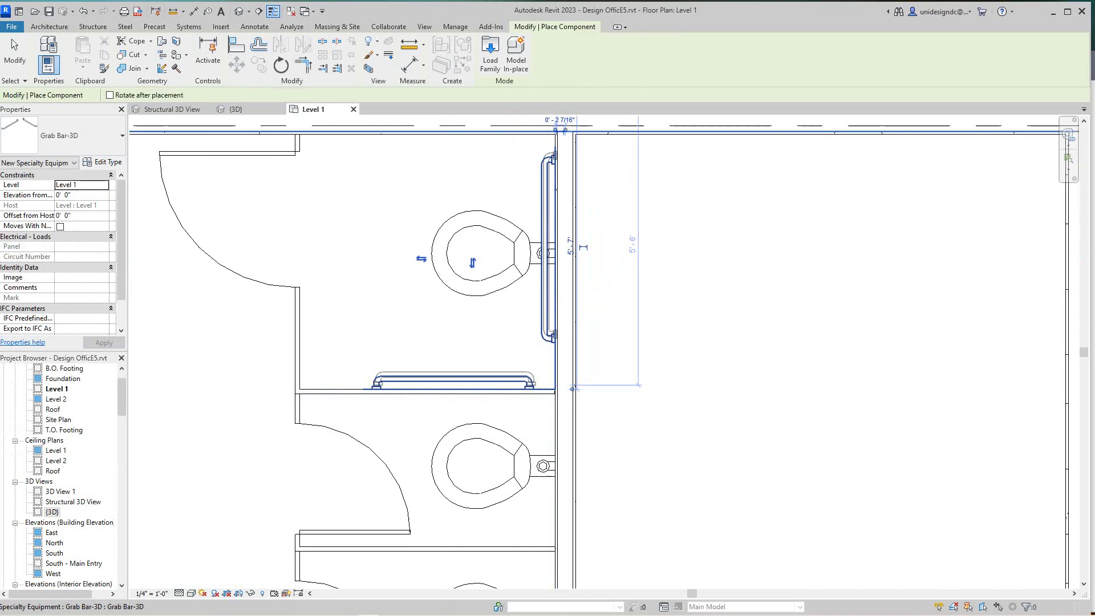
right_click(557, 388)
left_click(587, 394)
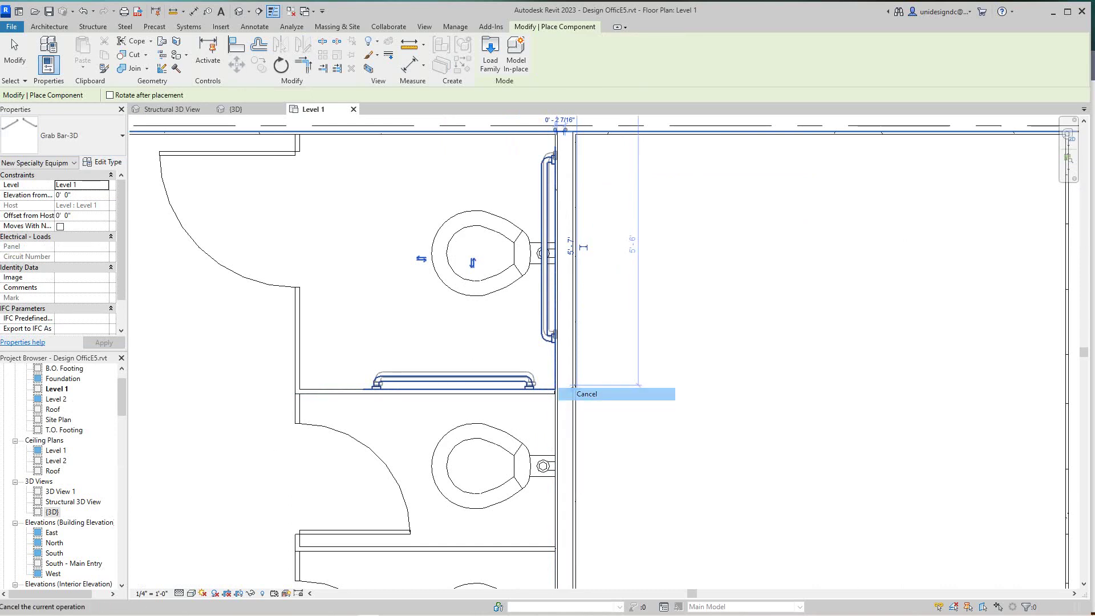
key("Escape")
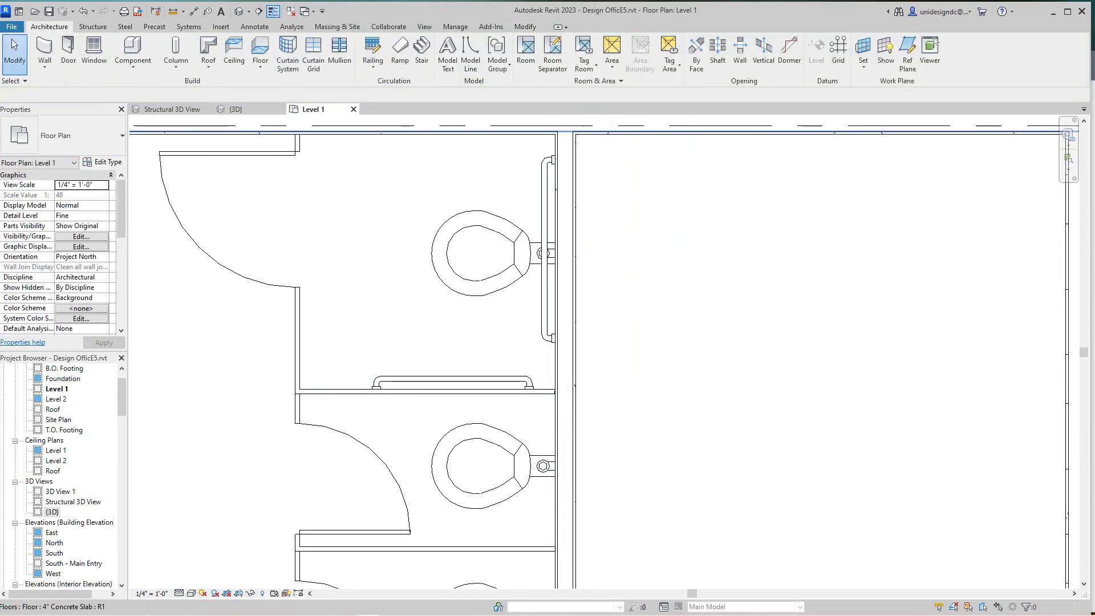
scroll(576, 388, "down", 5)
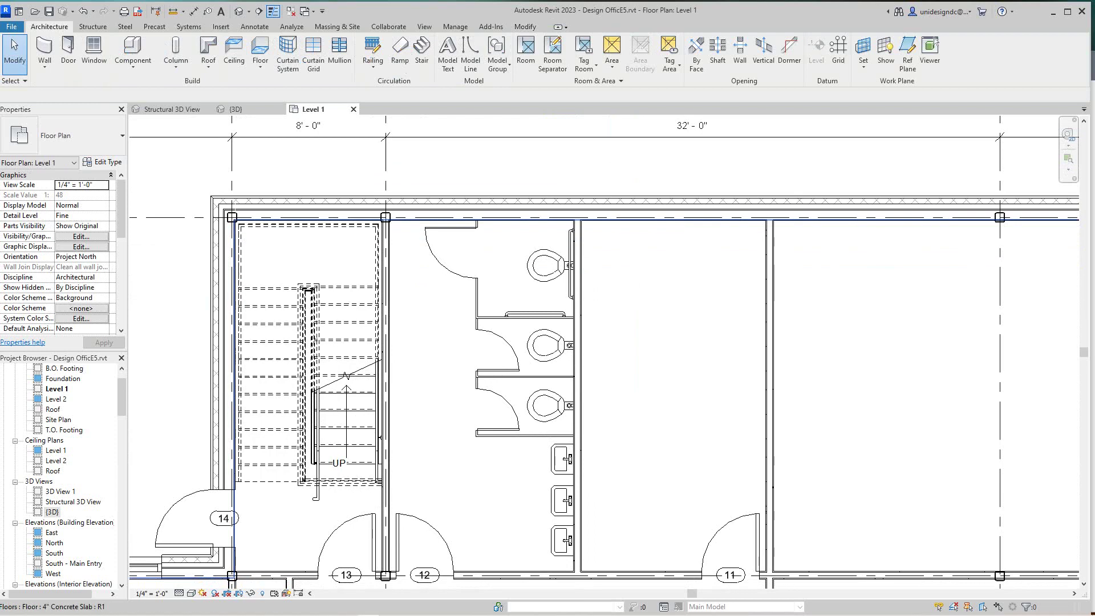
middle_click_drag(565, 342, 646, 321)
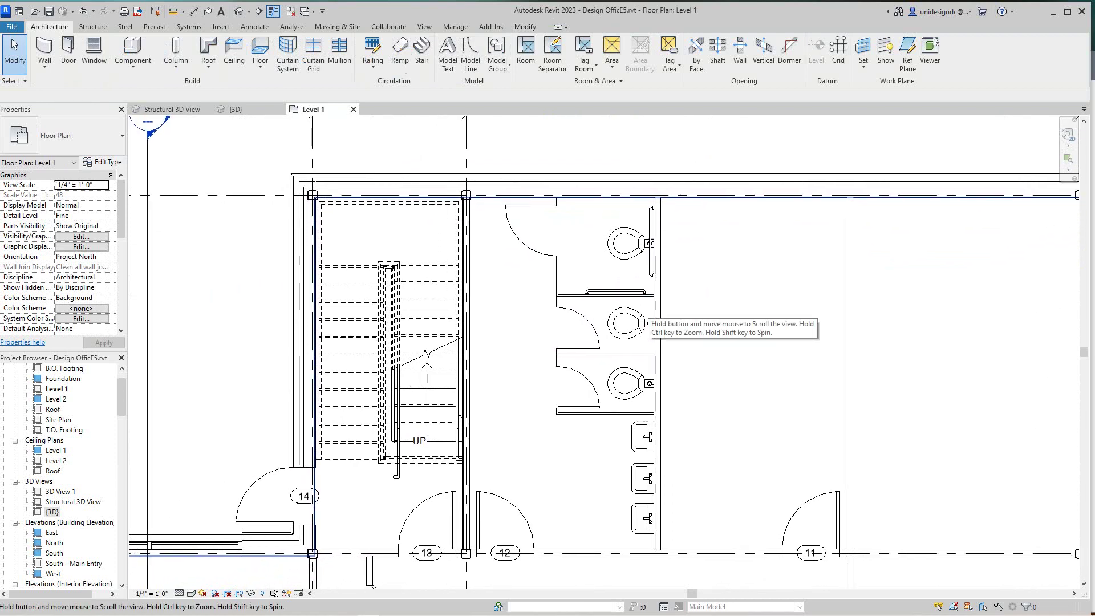
scroll(952, 236, "up", 3)
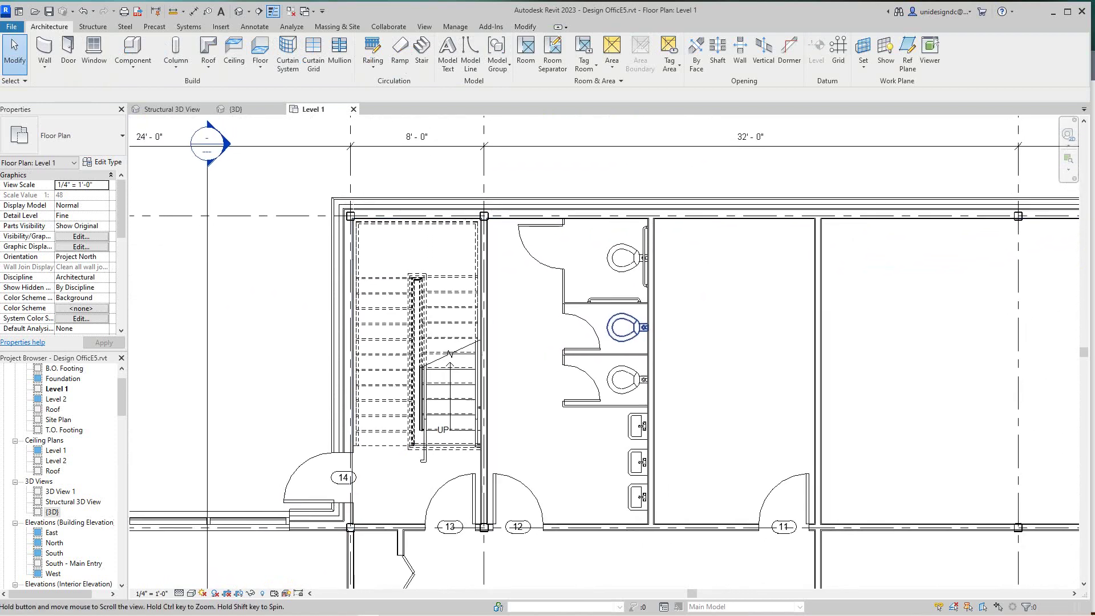
scroll(612, 314, "up", 1)
scroll(613, 314, "down", 1)
middle_click_drag(613, 313, 624, 327)
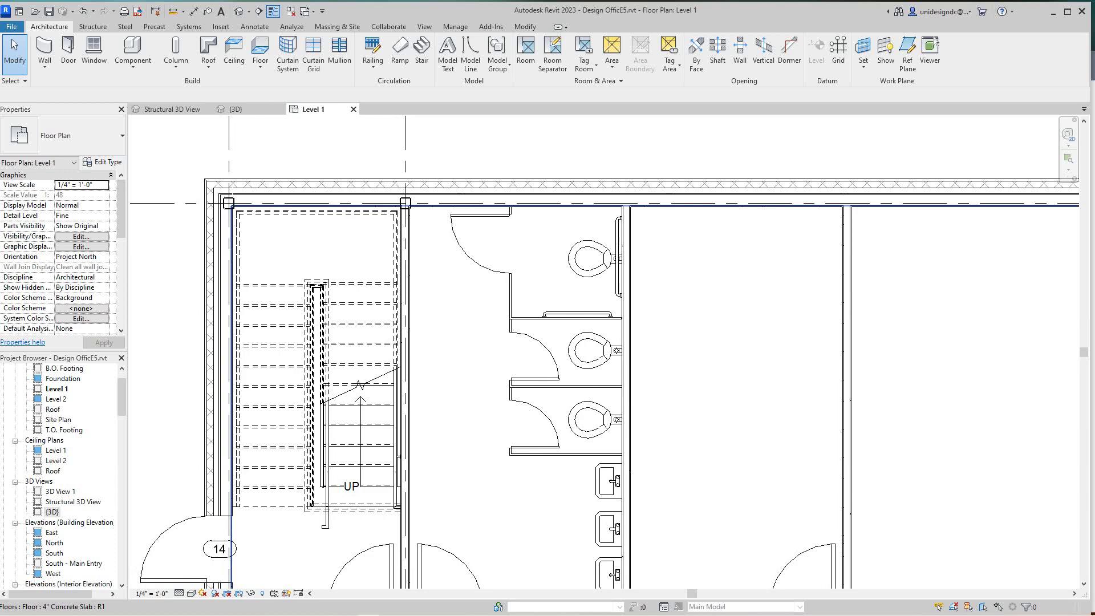
middle_click_drag(648, 323, 650, 323)
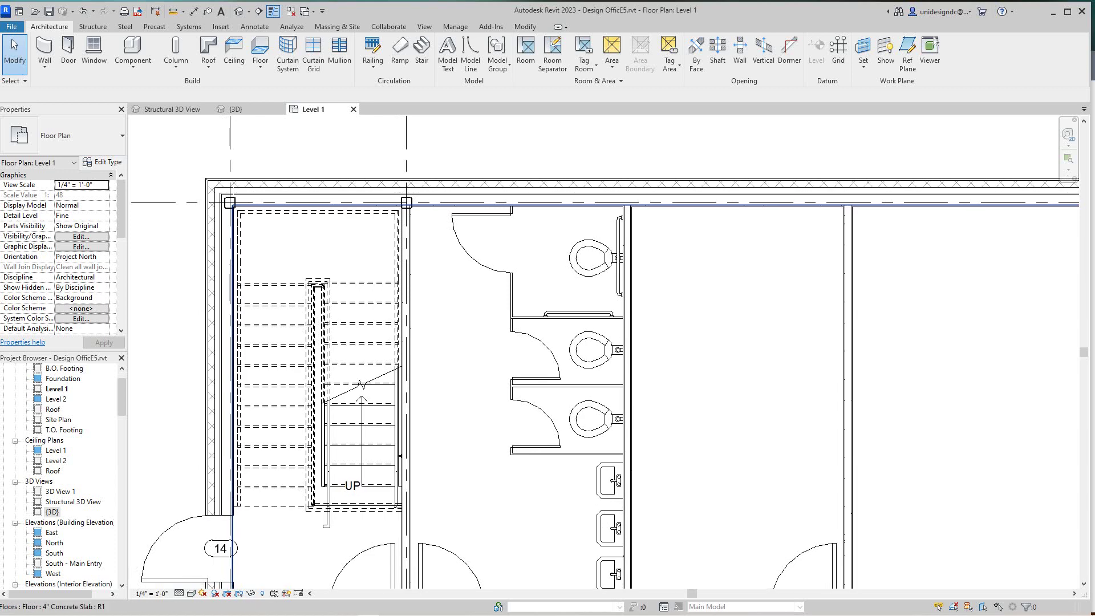
scroll(635, 273, "up", 3)
scroll(554, 272, "down", 2)
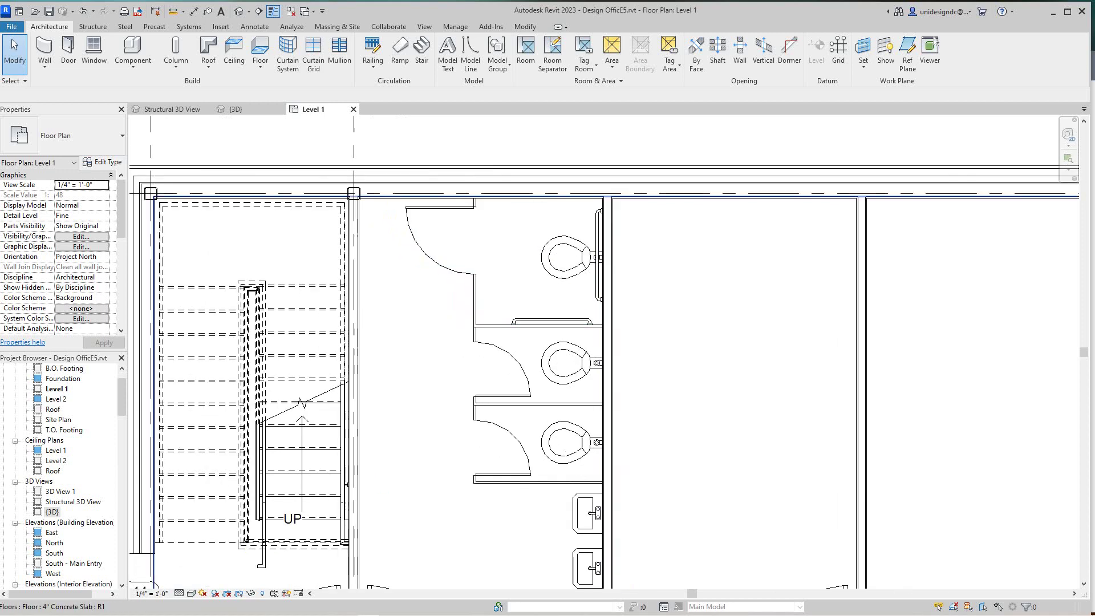
scroll(607, 257, "down", 1)
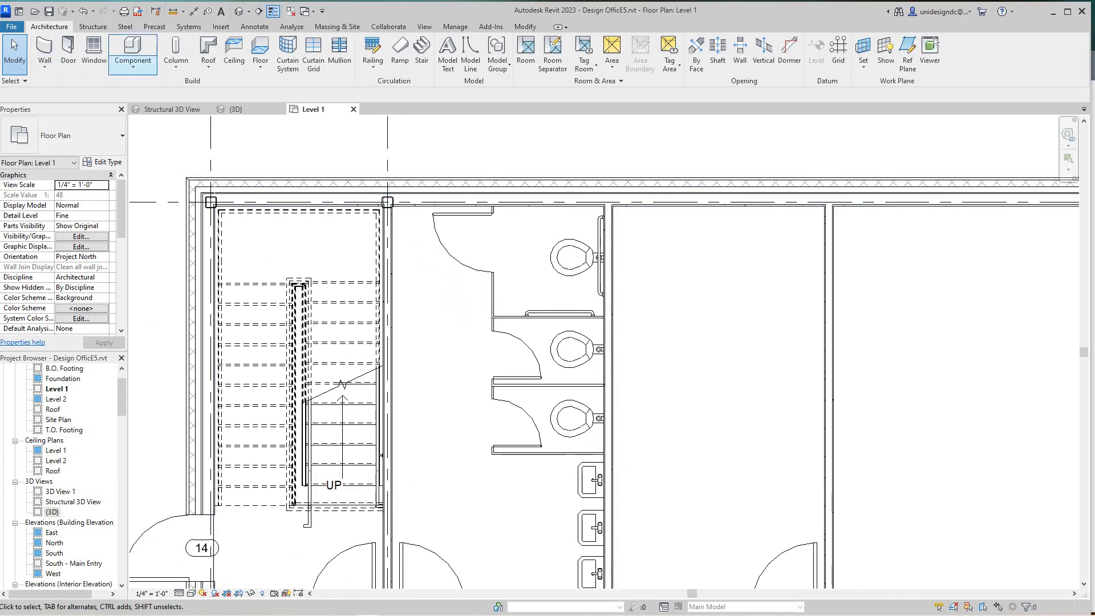
left_click(133, 64)
left_click(160, 86)
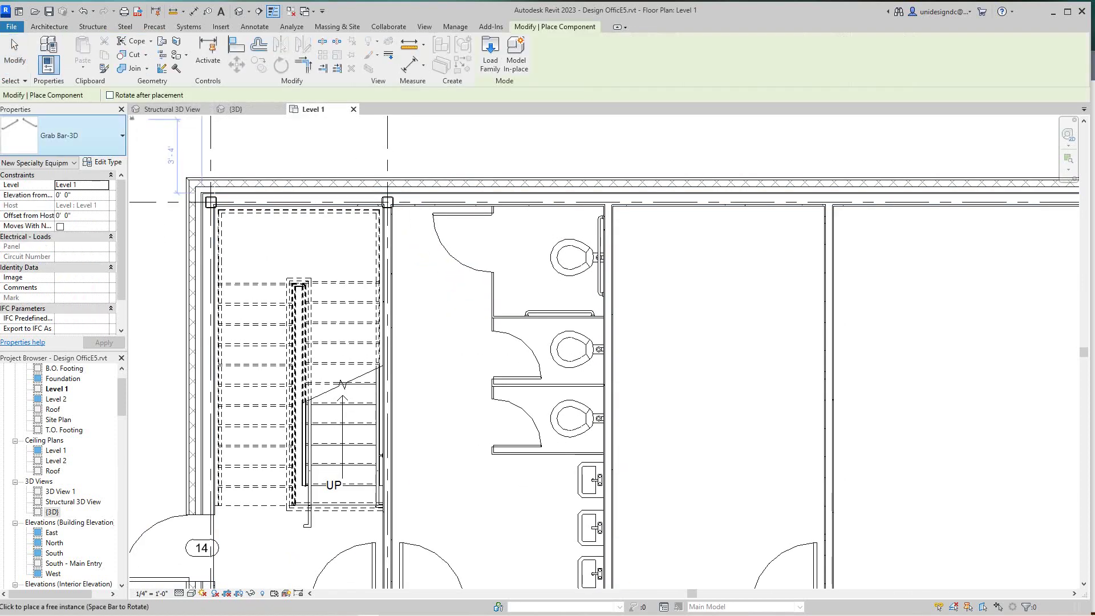
left_click(64, 137)
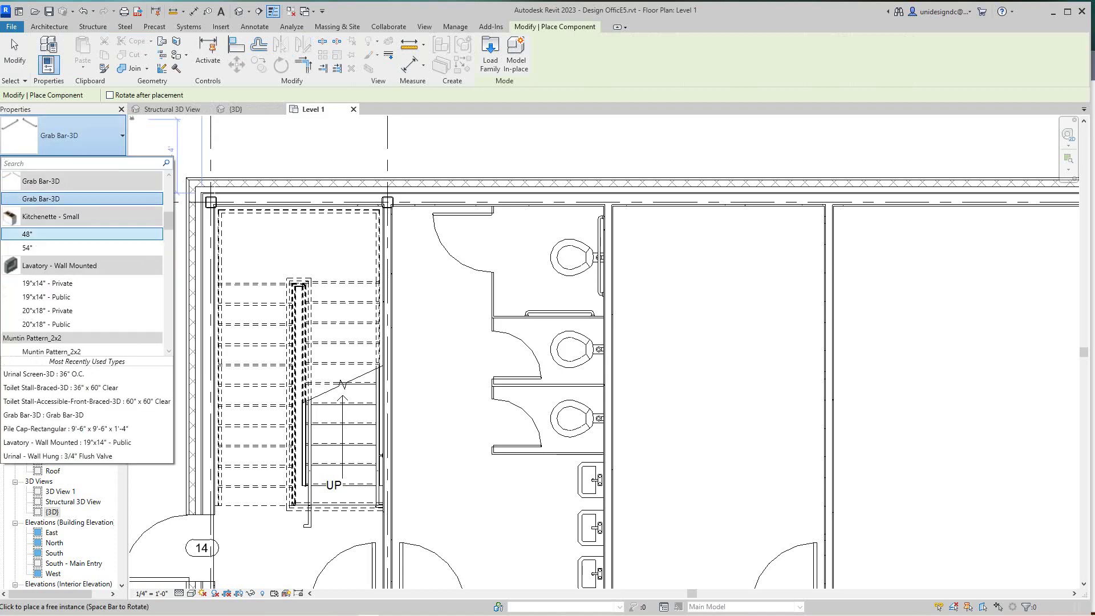
scroll(55, 310, "down", 4)
scroll(83, 280, "down", 2)
scroll(83, 279, "up", 12)
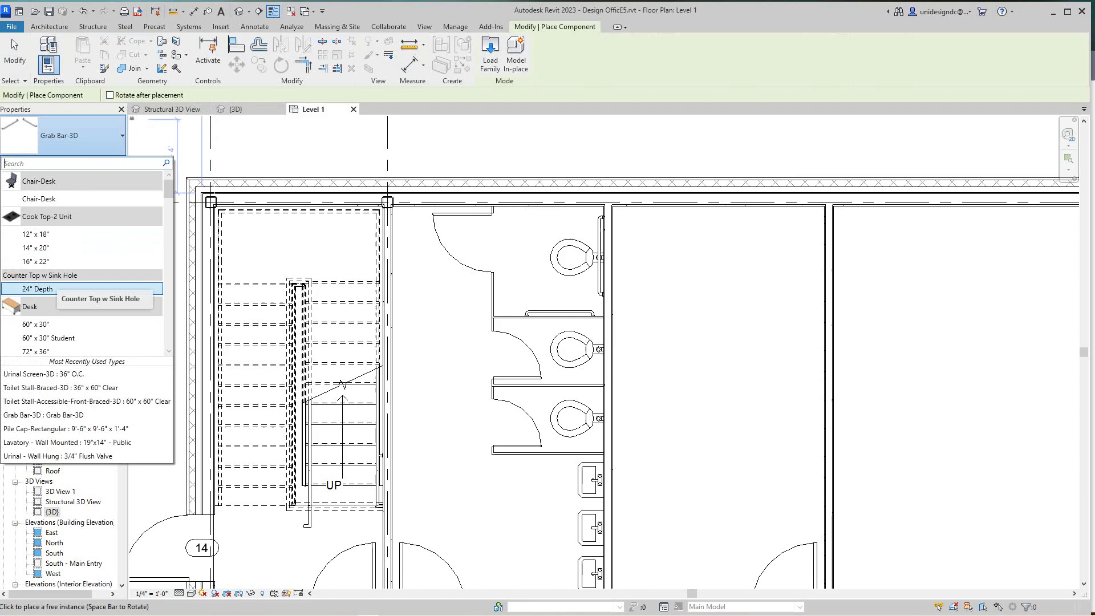
scroll(55, 288, "down", 3)
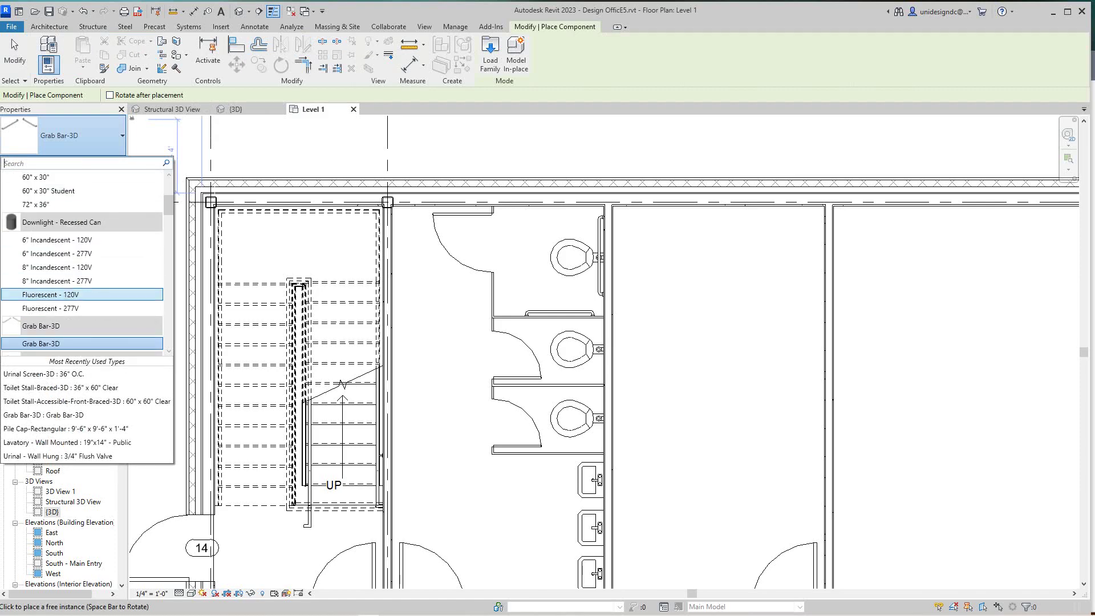
key("Escape")
key("Escape")
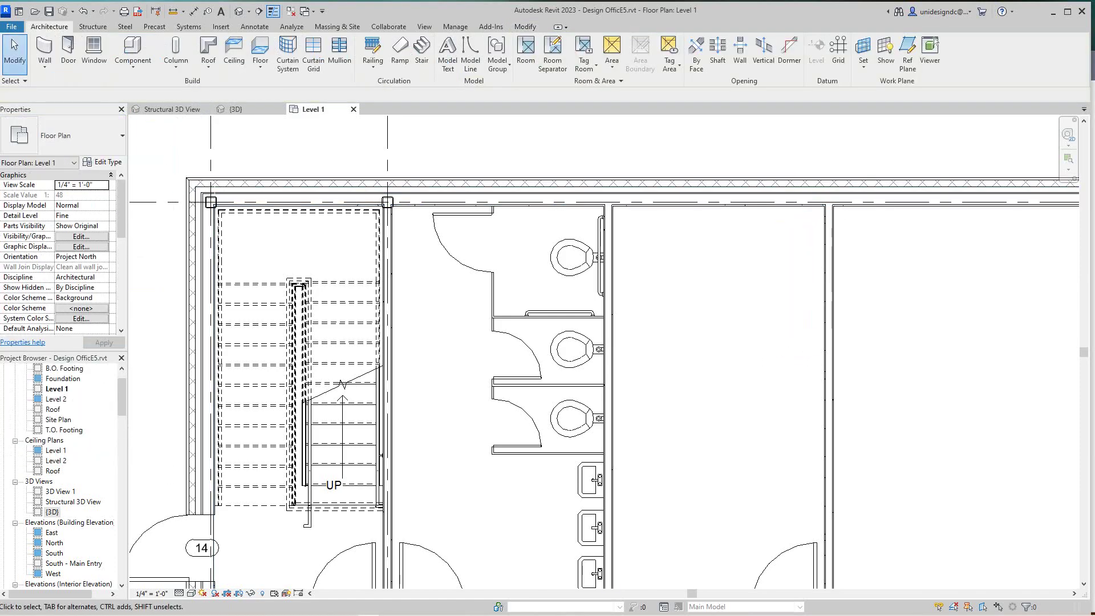
Copy the partition wall behind the toilets about 1' 2" horizontally into the adjacent empty room, away from the fixtures.
scroll(643, 255, "up", 4)
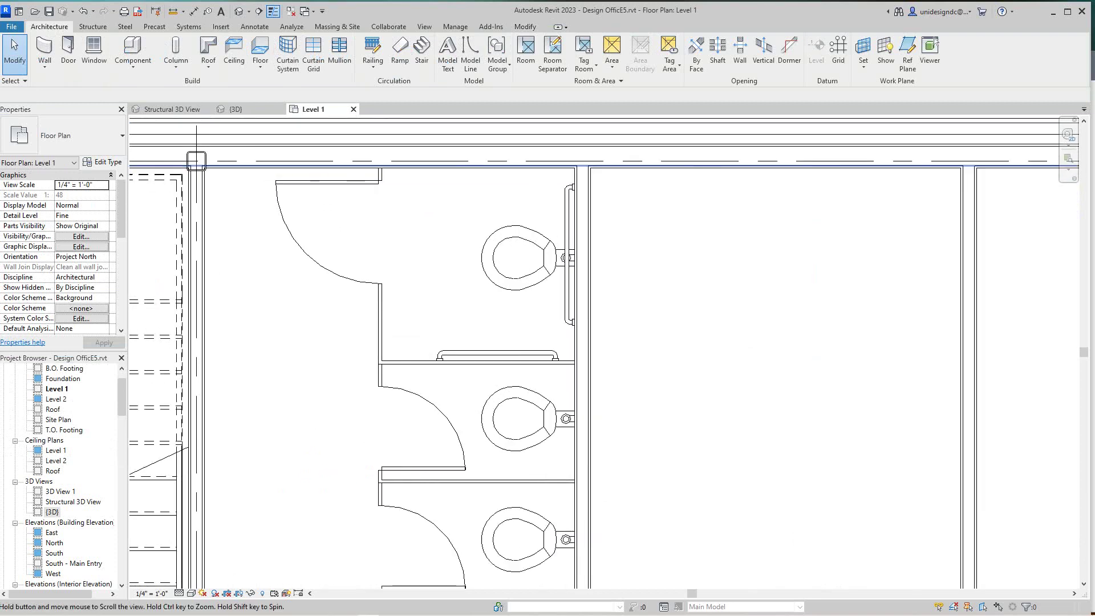
middle_click_drag(606, 244, 495, 330)
scroll(576, 362, "down", 1)
scroll(576, 362, "up", 2)
scroll(576, 362, "down", 2)
scroll(545, 276, "down", 1)
scroll(545, 292, "up", 2)
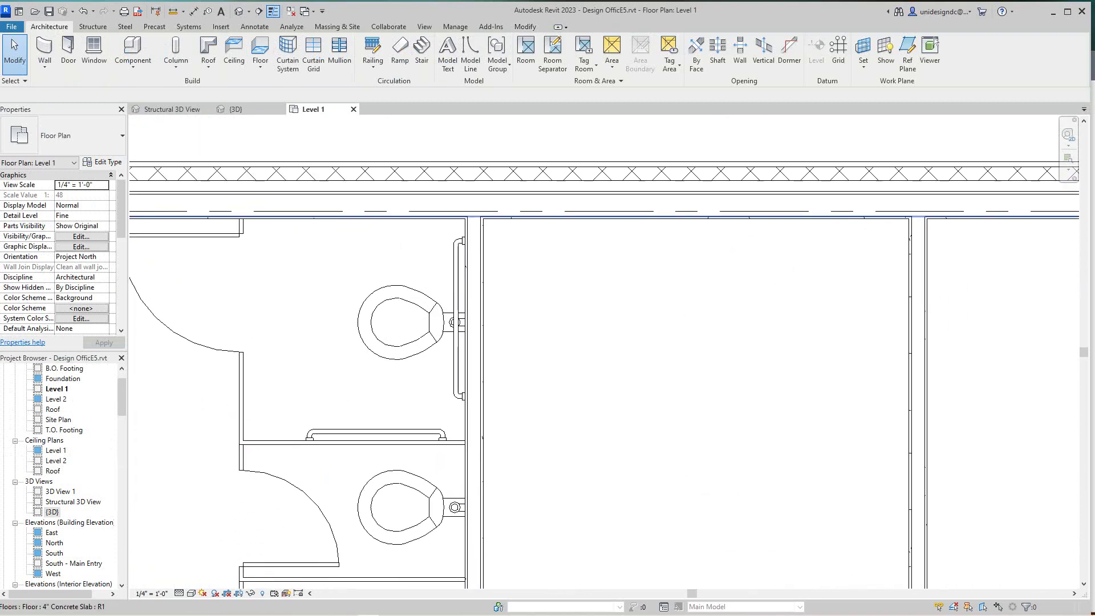
left_click(473, 399)
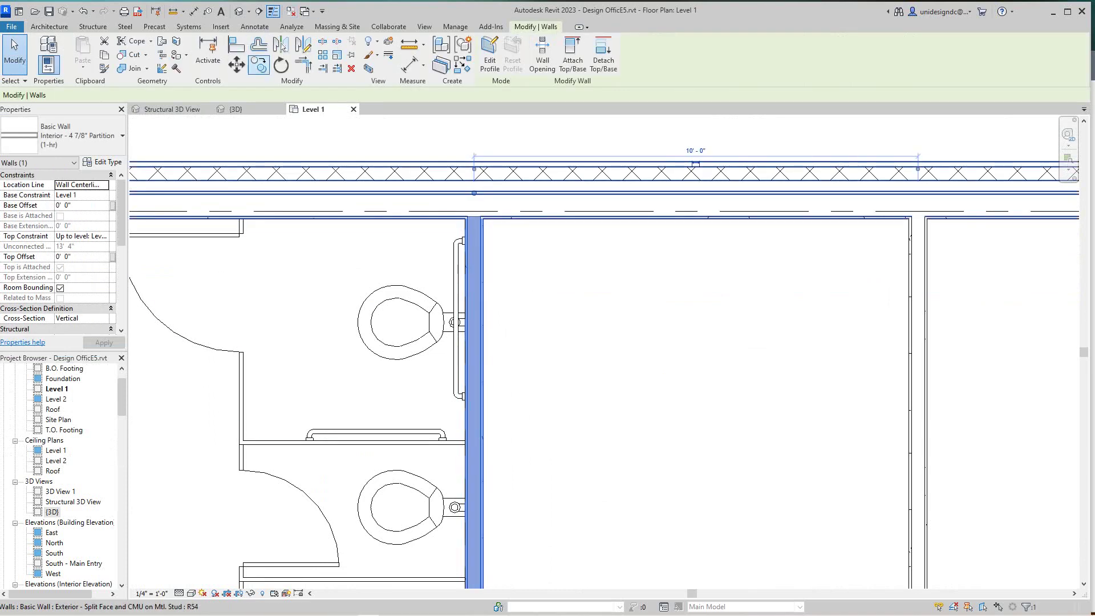
left_click(258, 64)
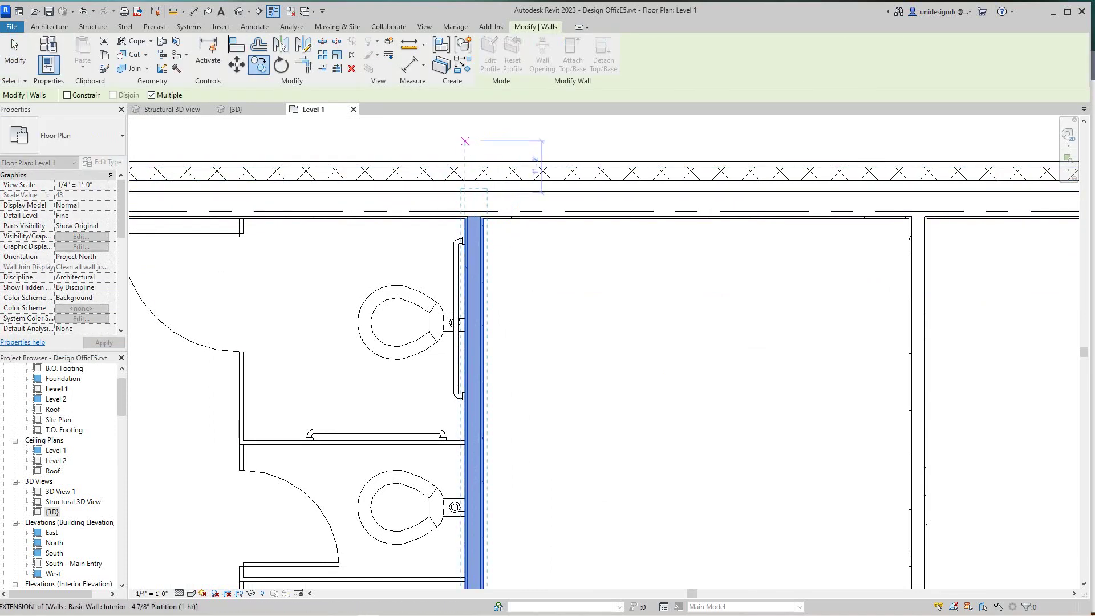
left_click(465, 141)
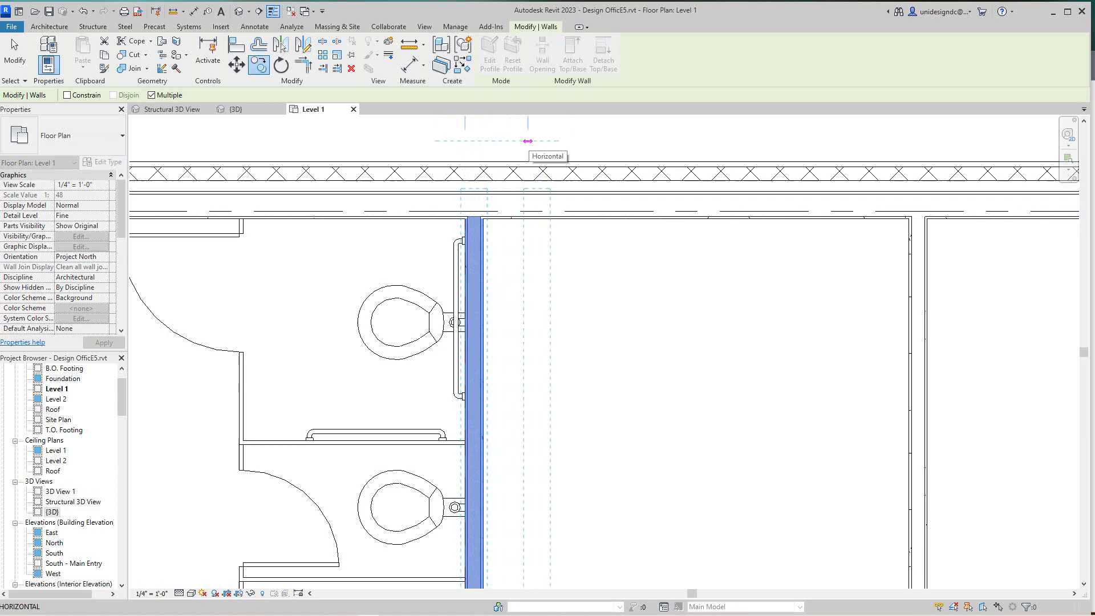
scroll(528, 141, "down", 5)
scroll(527, 141, "up", 4)
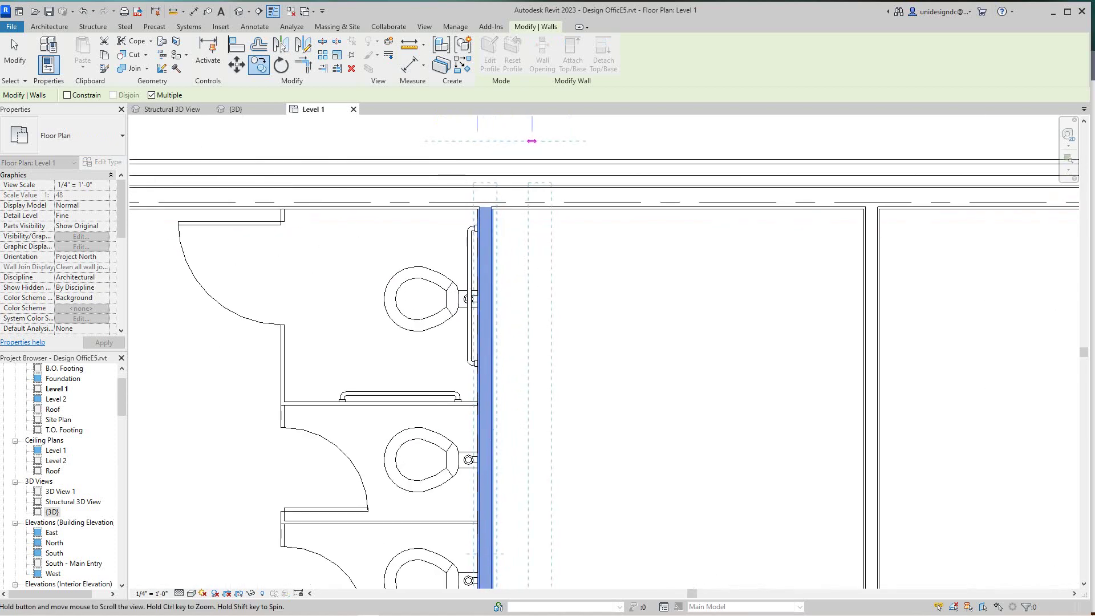
middle_click_drag(527, 141, 519, 256)
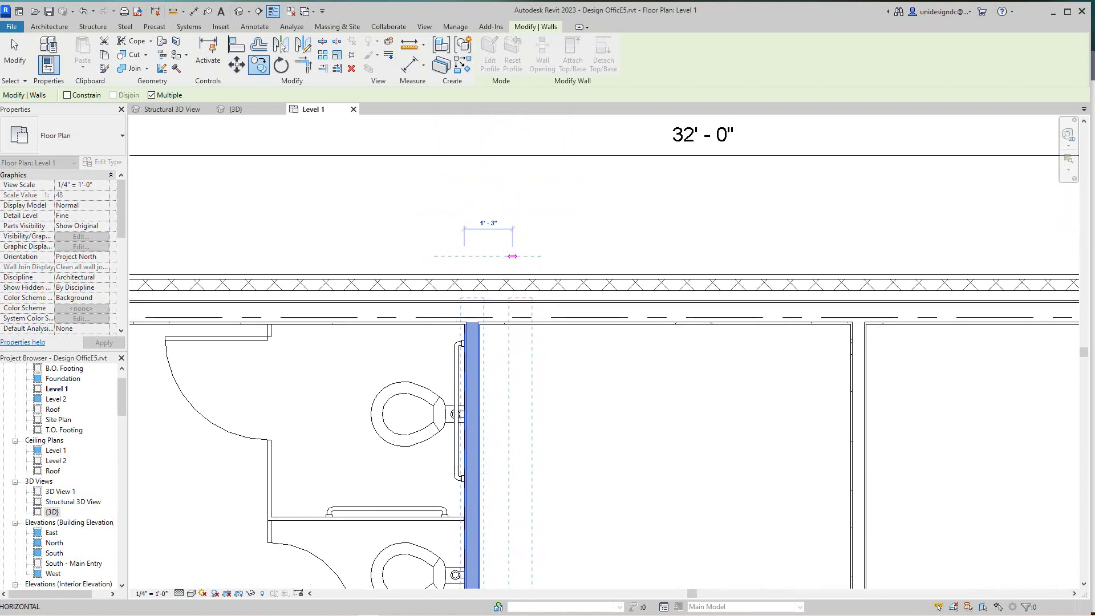
left_click(509, 256)
key("Escape")
key("Escape")
Duplicate the wall type of the partition behind the toilets as a new type named plumbing wall.
scroll(570, 342, "down", 3)
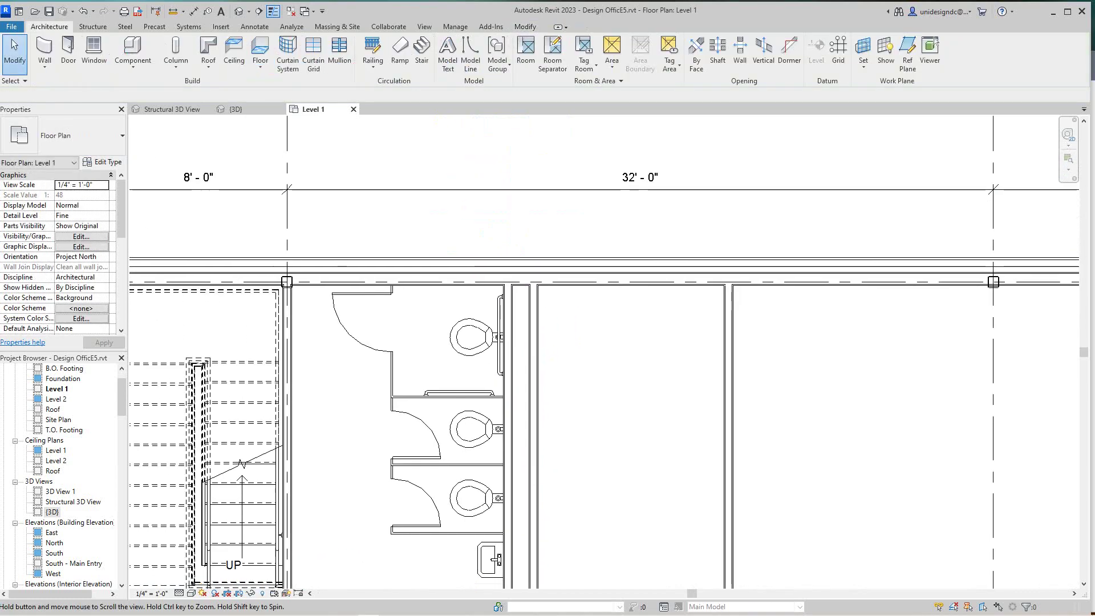
scroll(474, 371, "up", 4)
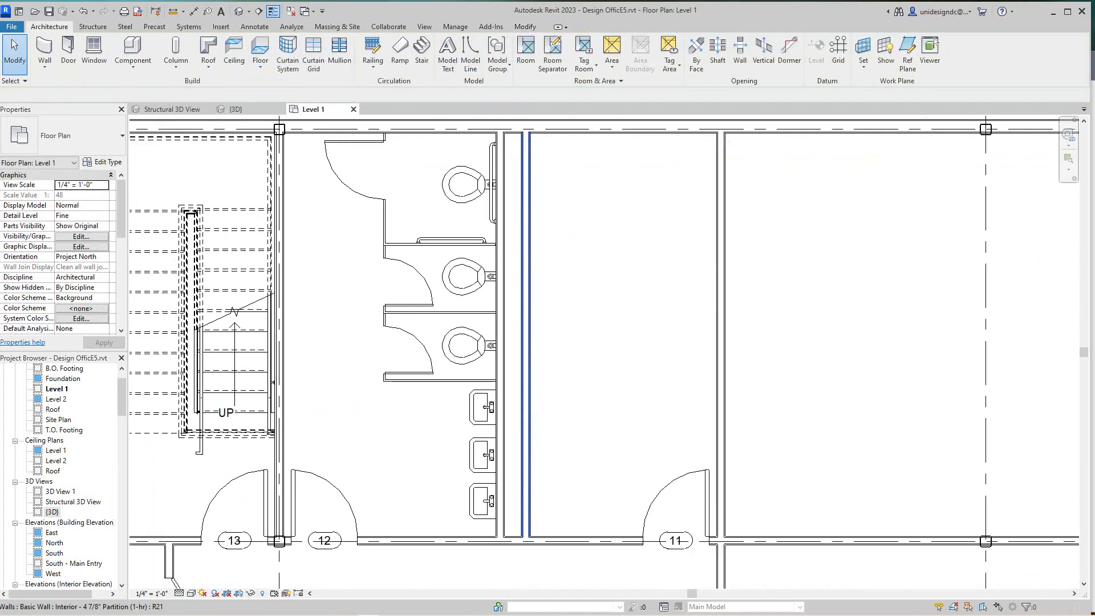
scroll(524, 315, "down", 3)
scroll(513, 302, "up", 2)
scroll(522, 307, "down", 4)
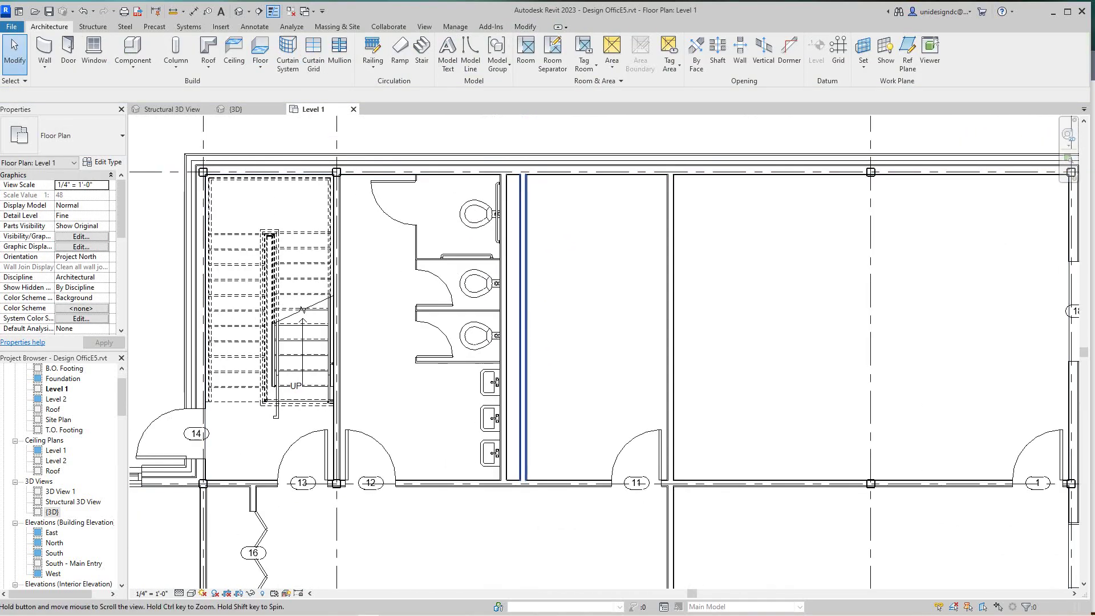
middle_click_drag(522, 308, 548, 318)
scroll(548, 321, "up", 4)
left_click(519, 342)
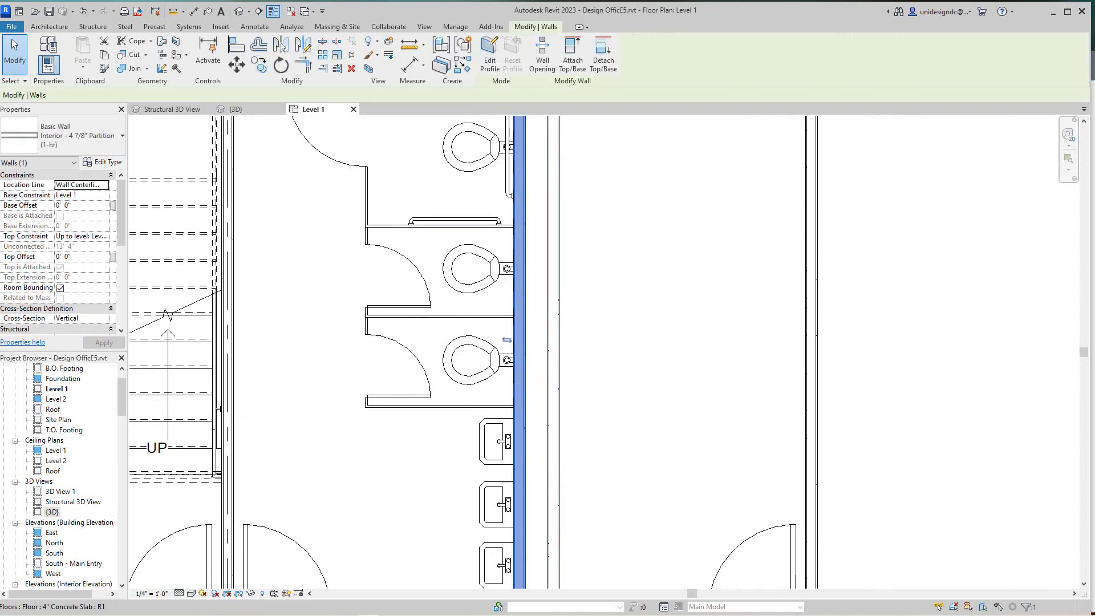
left_click(102, 162)
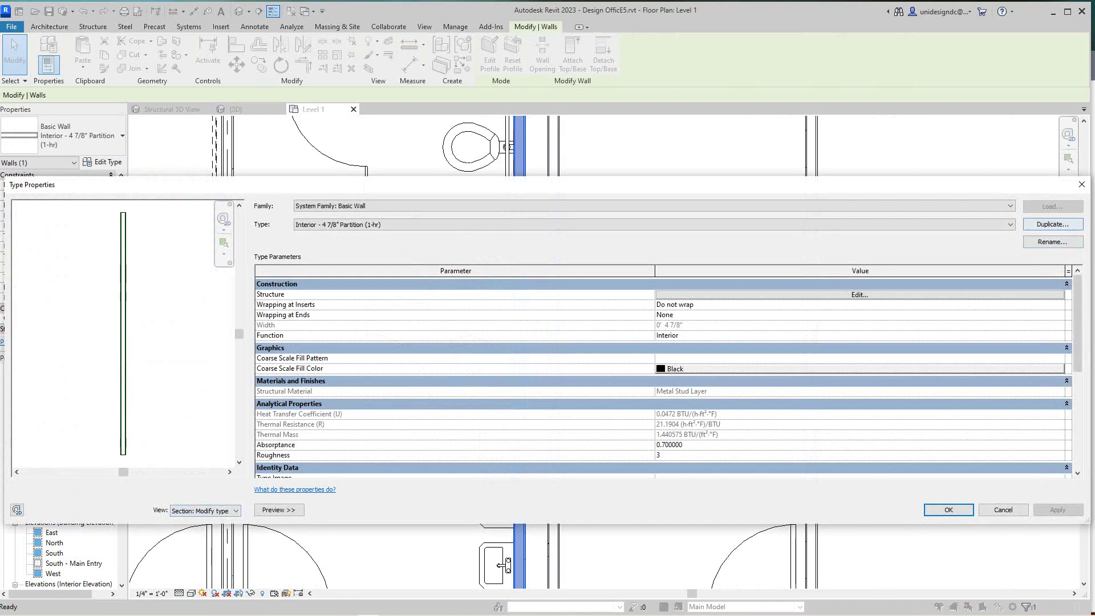
left_click(1052, 224)
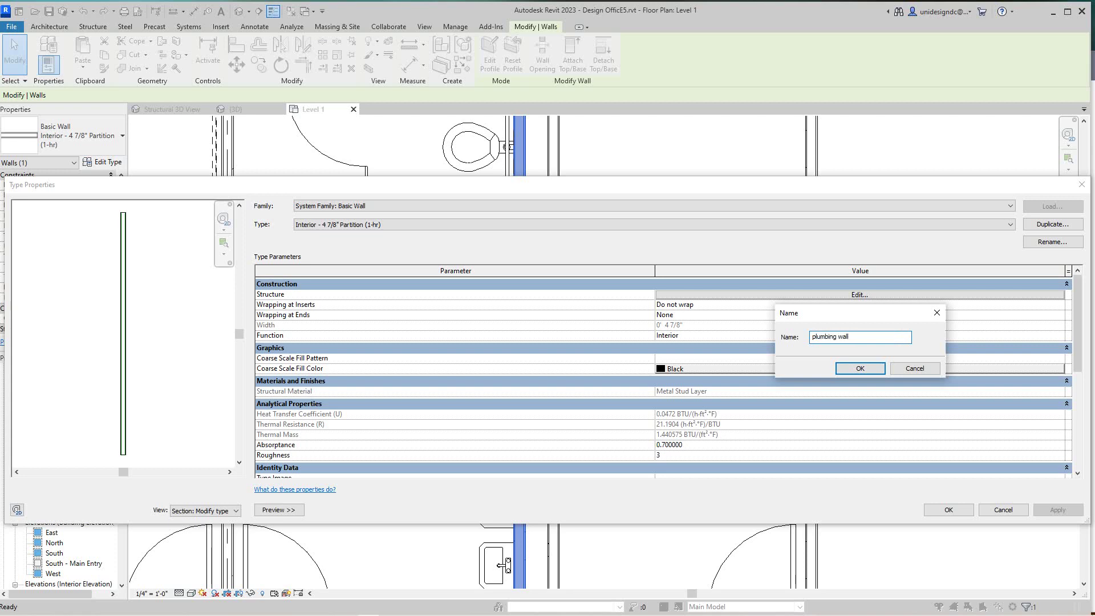
key("Return")
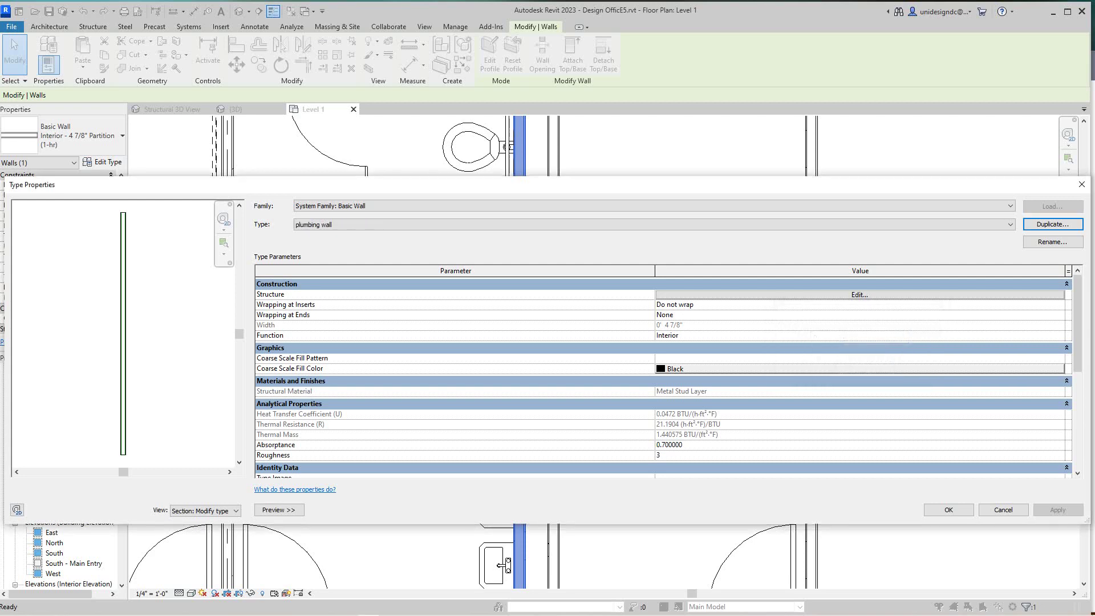
Delete the interior-side Gypsum Wall Board finish layer from the plumbing wall type's structure and accept the type changes.
scroll(134, 442, "up", 3)
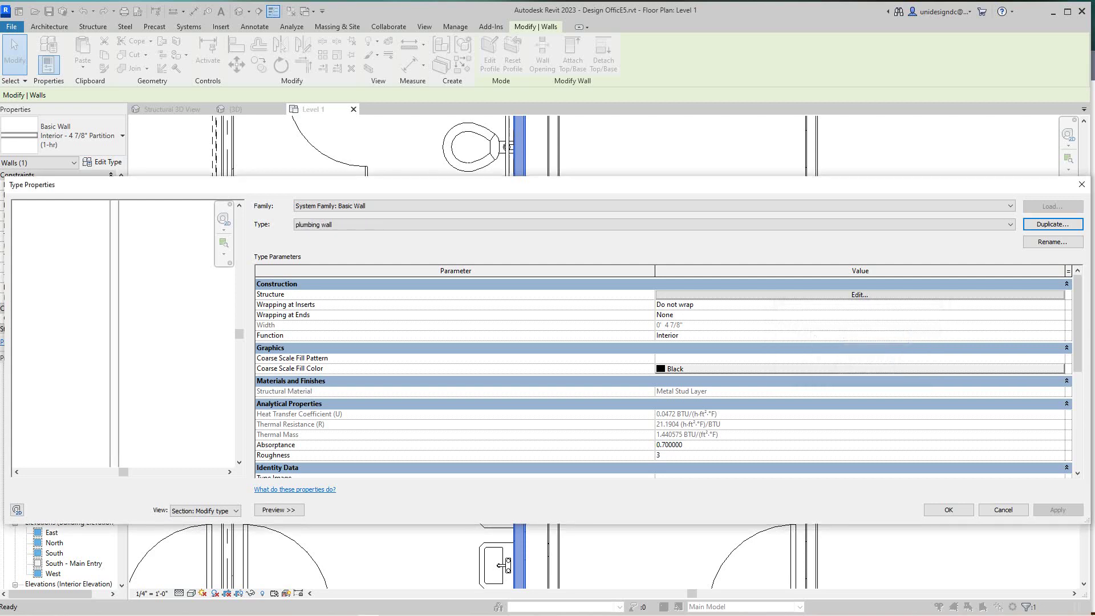
middle_click_drag(133, 441, 199, 391)
scroll(136, 354, "up", 4)
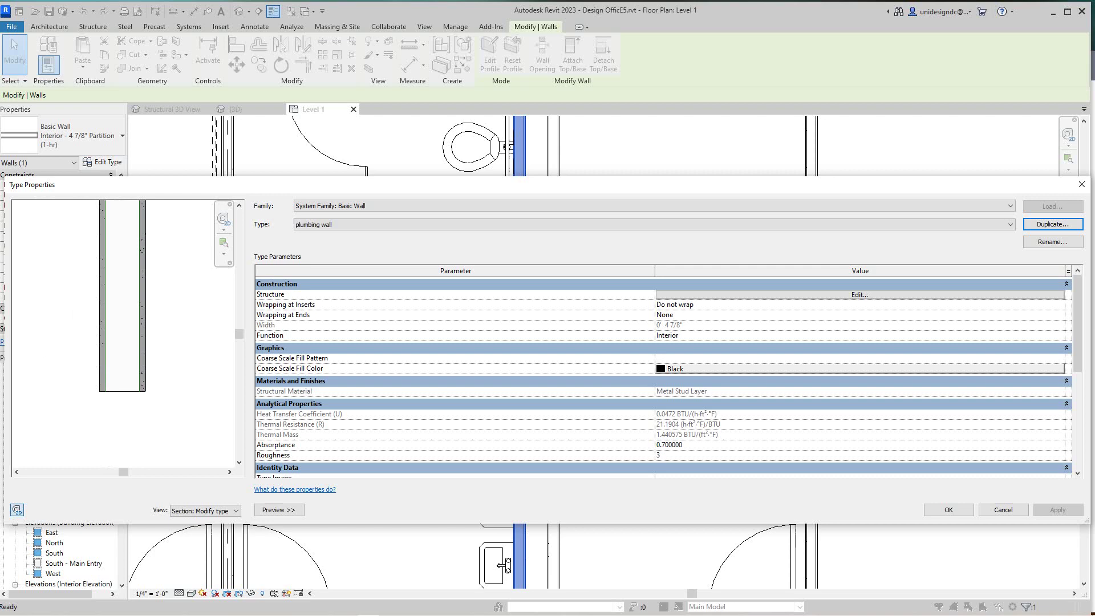
left_click(860, 294)
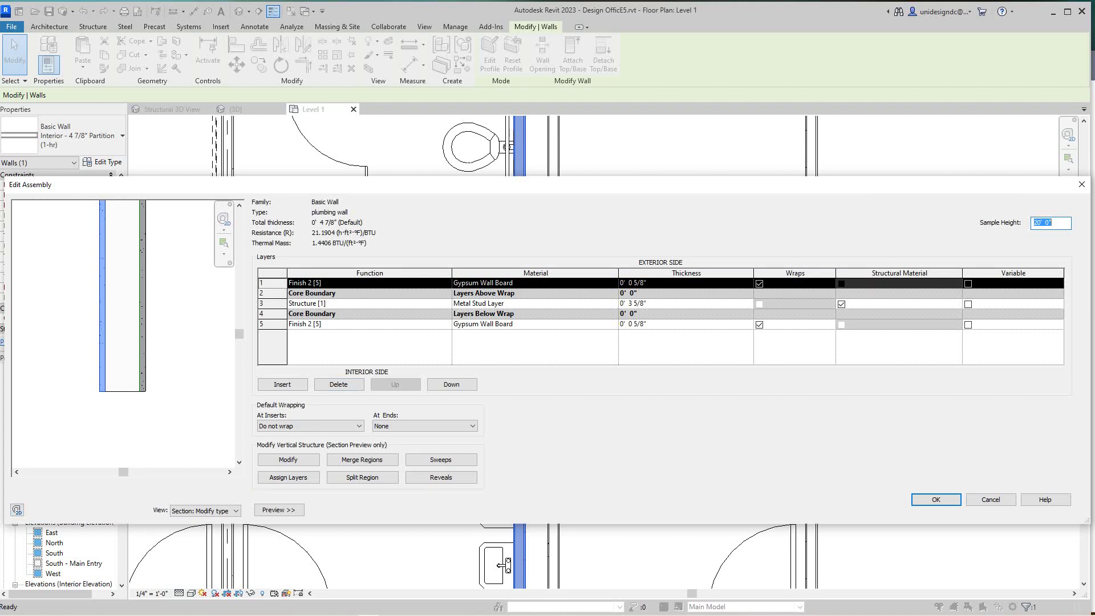
left_click(272, 324)
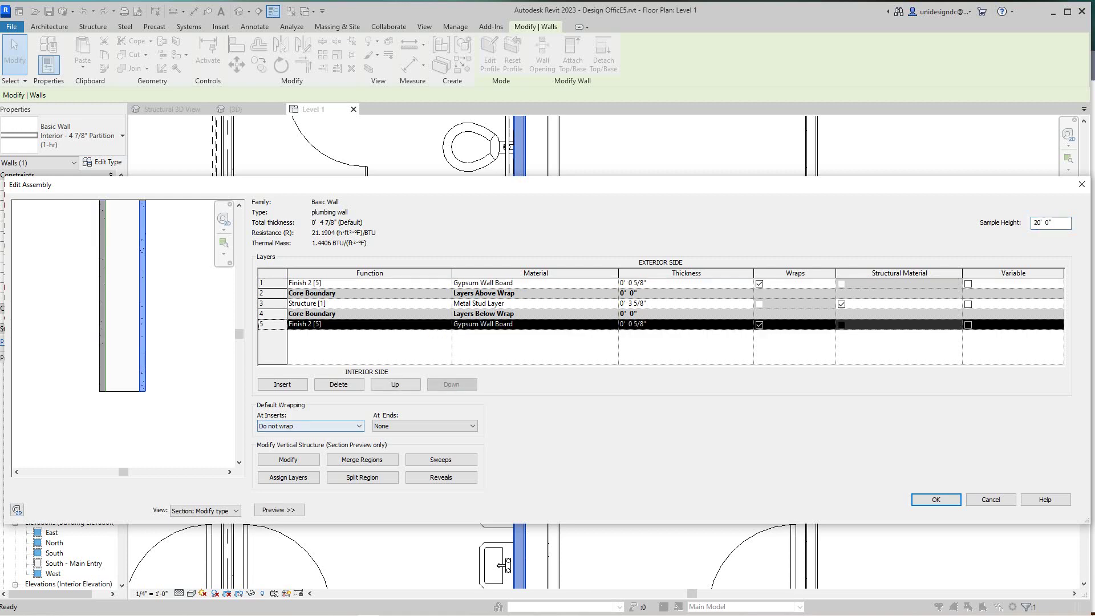
left_click(338, 384)
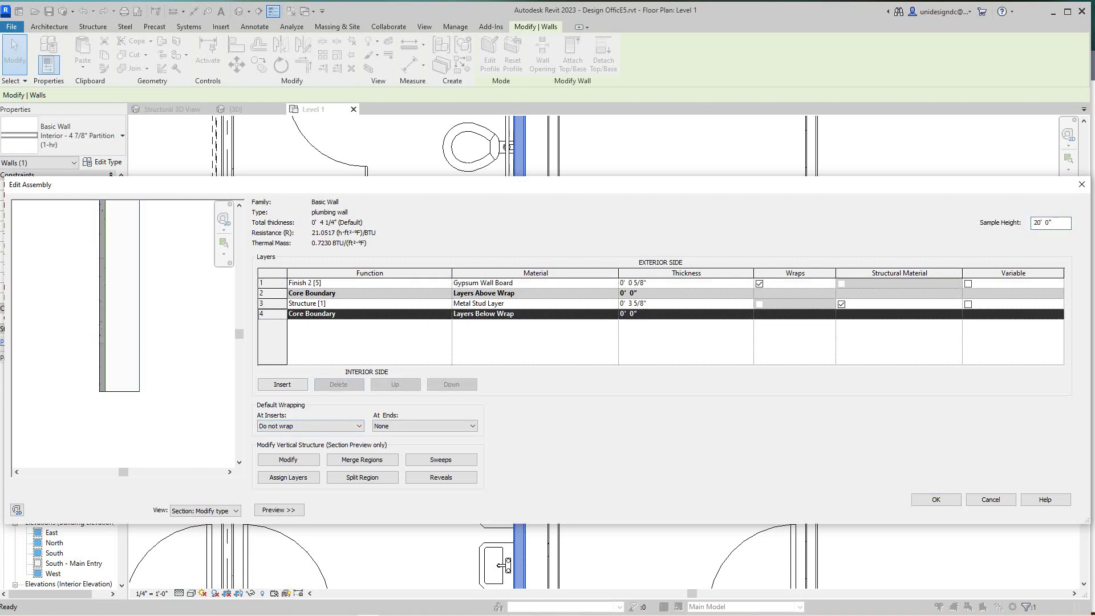
key("Return")
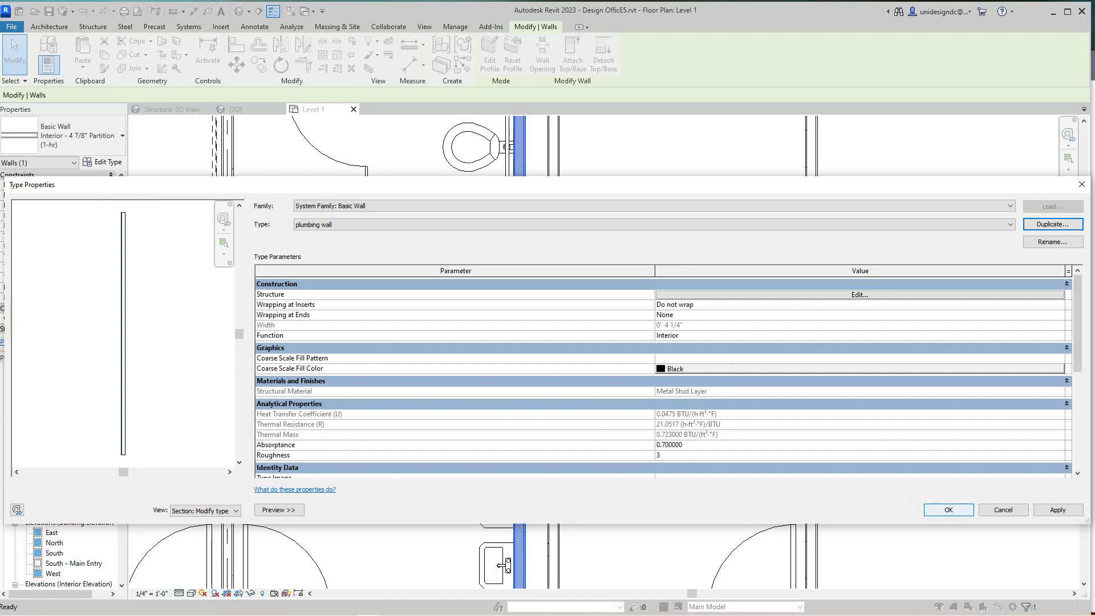
key("Return")
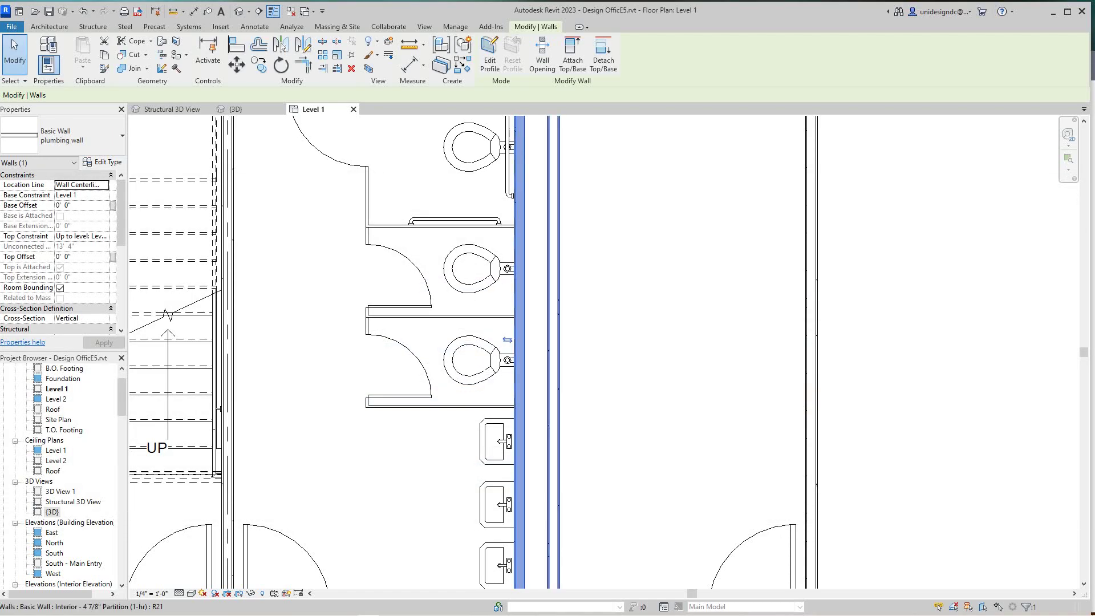
Inspect the copied partition wall's type, layers and spacing from the plumbing wall where they meet the exterior wall.
left_click(554, 245)
middle_click_drag(570, 228, 584, 451)
scroll(536, 319, "up", 4)
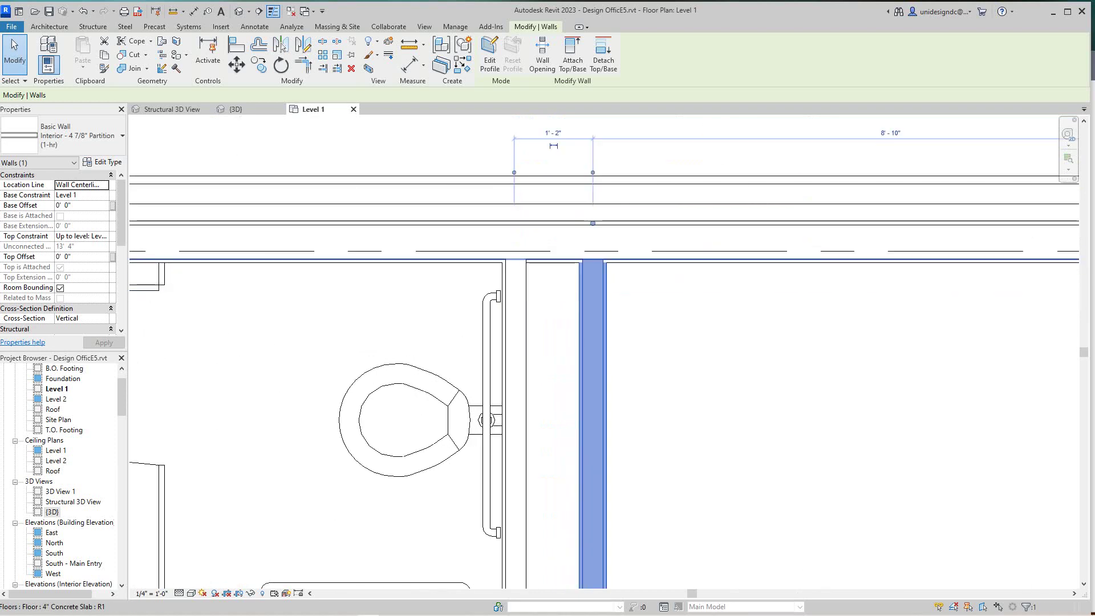
scroll(559, 228, "down", 3)
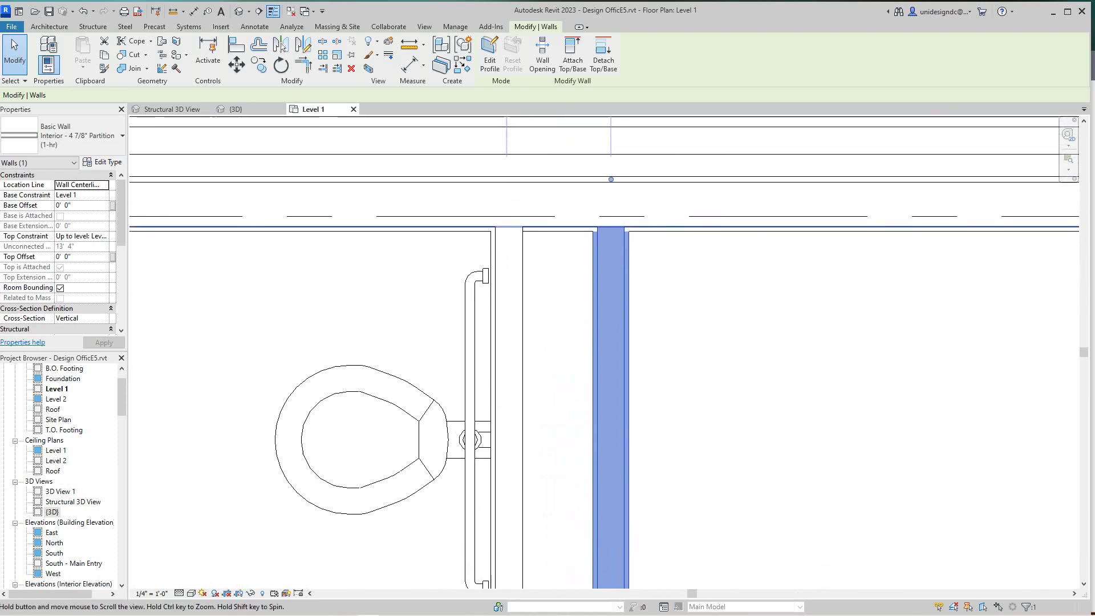
middle_click_drag(653, 456, 633, 377)
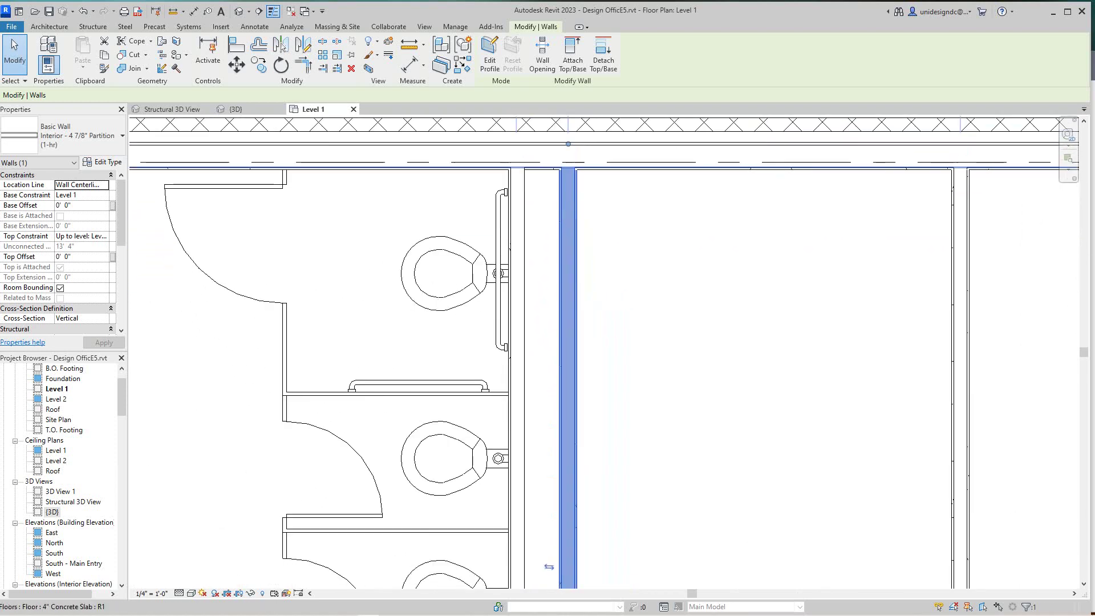
key("Escape")
scroll(636, 377, "down", 2)
middle_click_drag(215, 350, 132, 290)
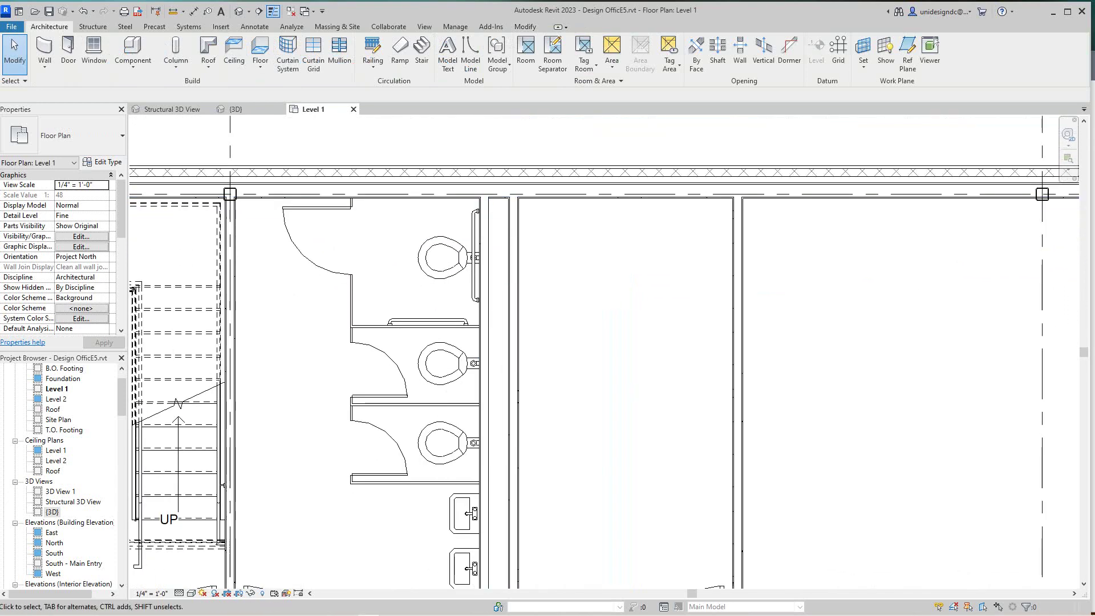
Match the copied partition wall's type to the plumbing wall behind the toilets.
left_click(525, 27)
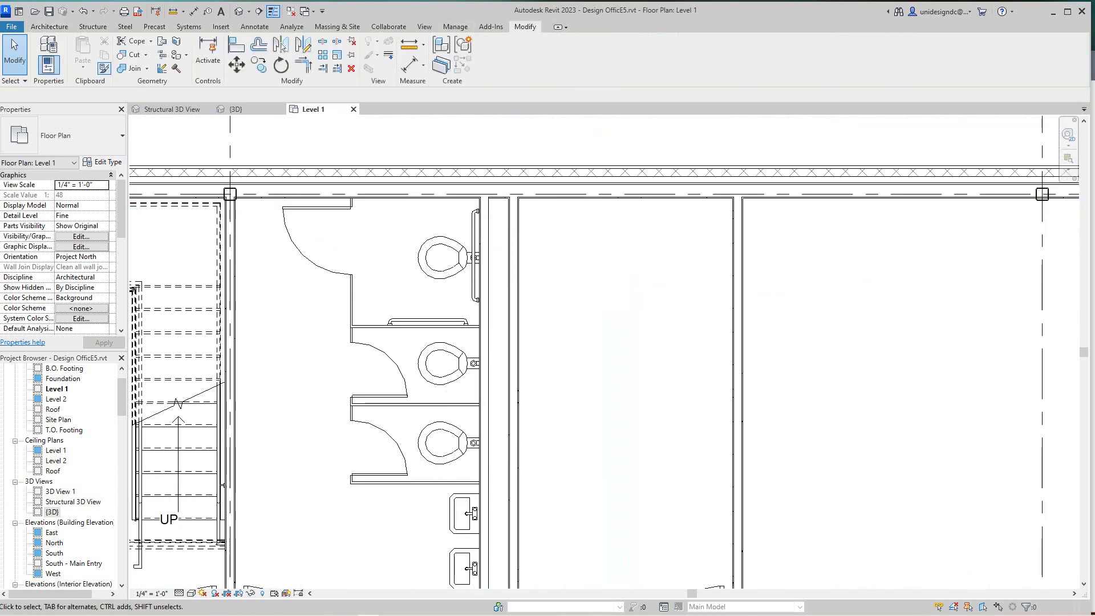
left_click(104, 68)
scroll(489, 396, "up", 3)
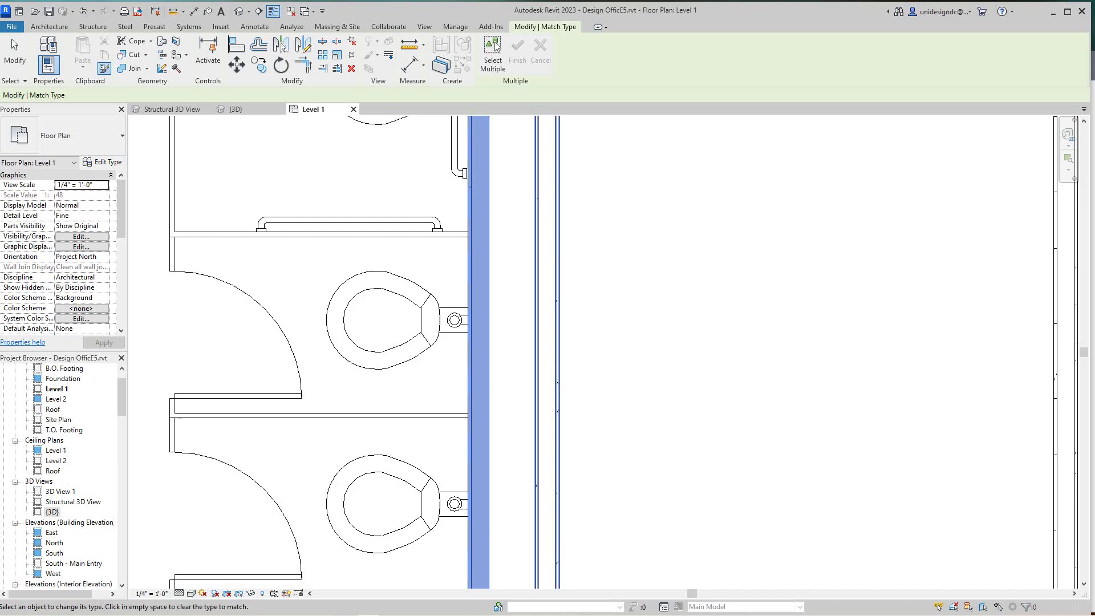
left_click(557, 394)
key("Escape")
key("Escape")
scroll(591, 392, "down", 3)
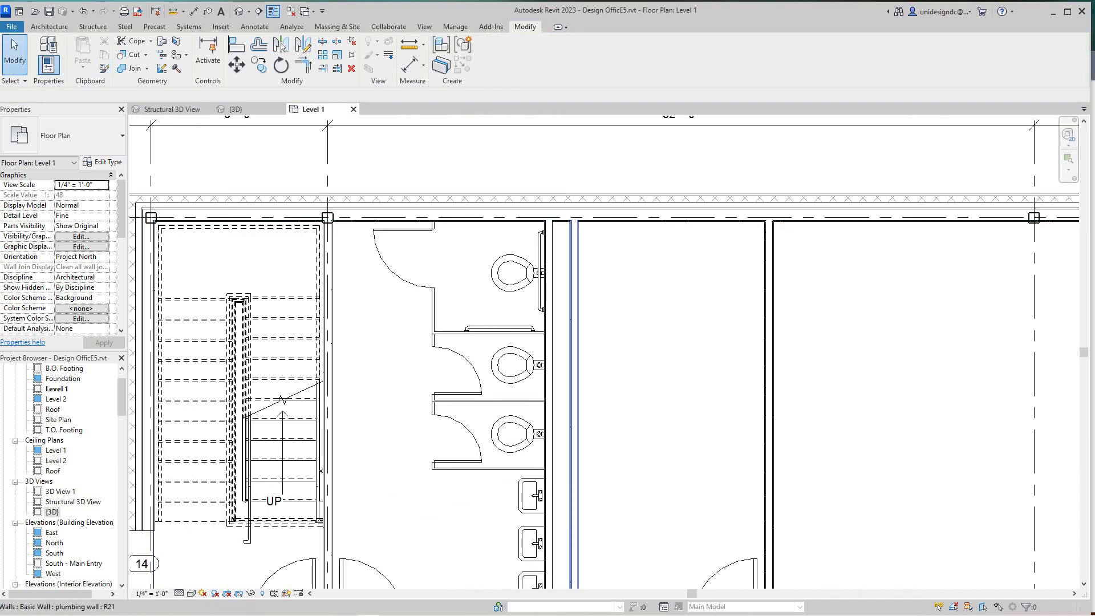
Flip the copied plumbing wall's orientation so its finish and stud sides swap.
left_click(574, 393)
key("space")
left_click(624, 394)
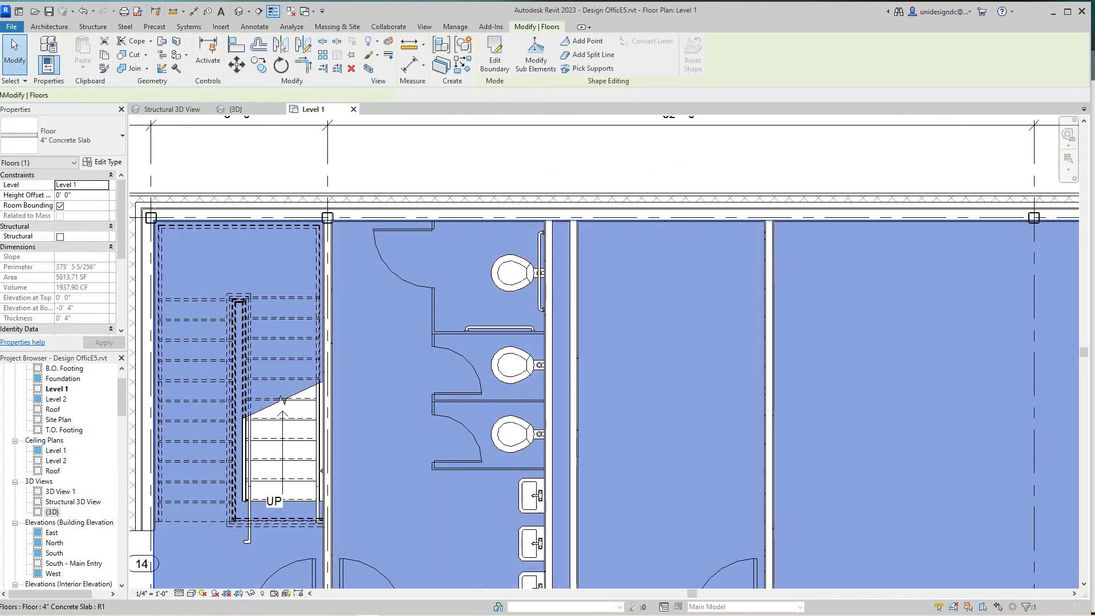
scroll(599, 346, "down", 3)
key("Escape")
scroll(600, 346, "down", 1)
middle_click_drag(600, 347, 597, 376)
scroll(597, 377, "up", 3)
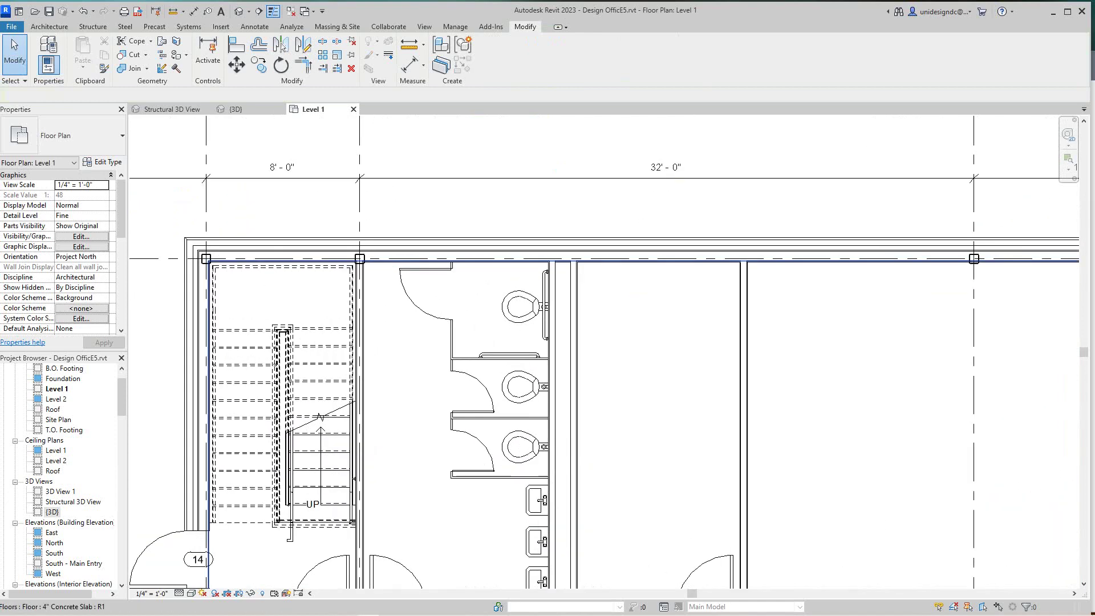
middle_click_drag(574, 321, 550, 336)
scroll(581, 392, "up", 3)
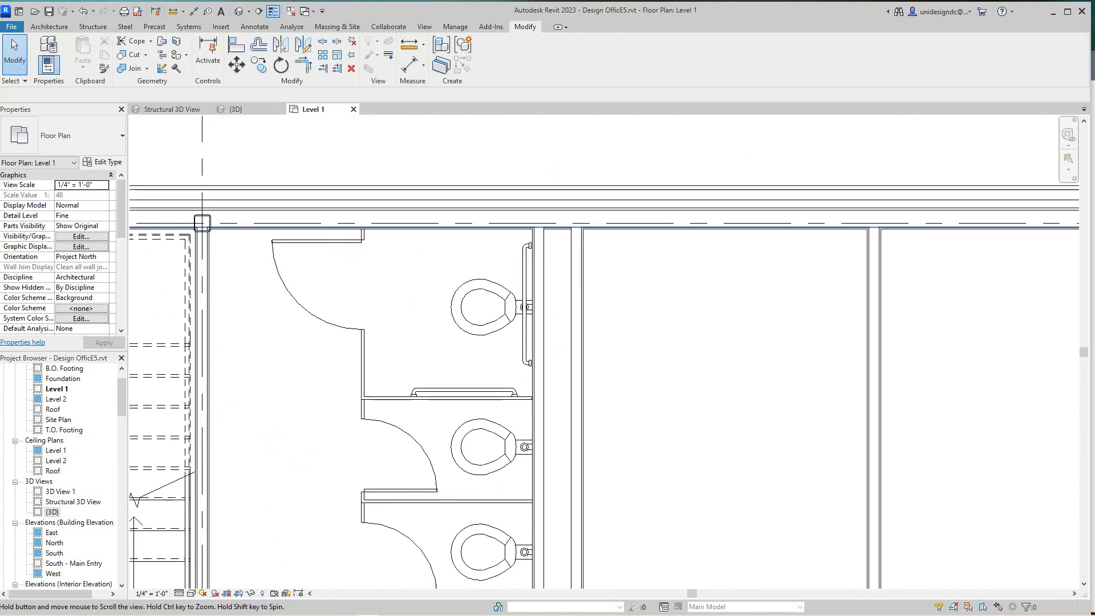
scroll(541, 299, "down", 3)
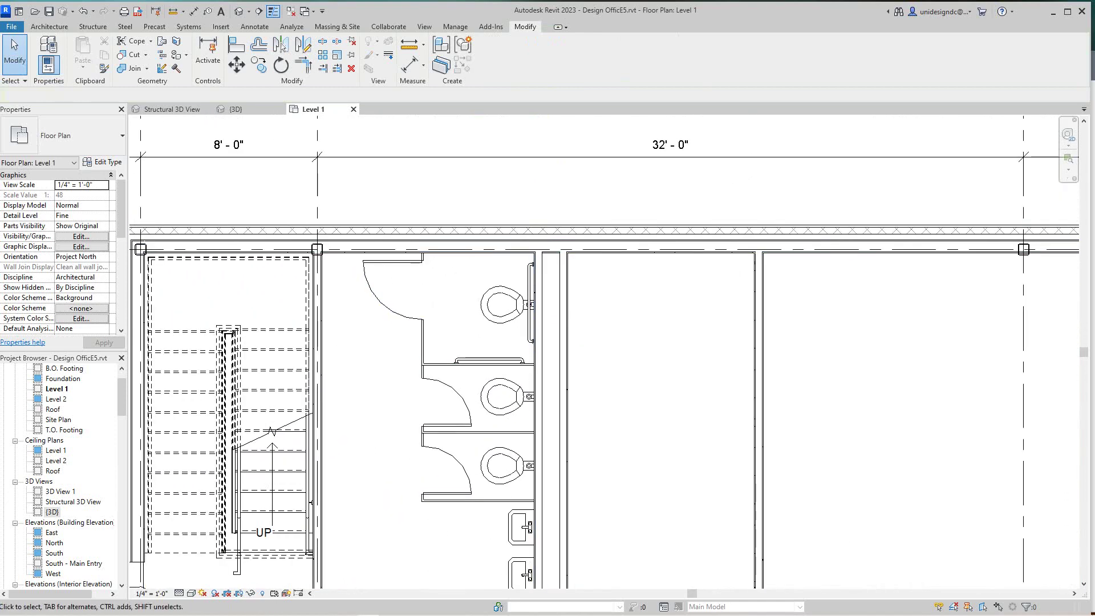
scroll(513, 285, "down", 3)
scroll(513, 285, "up", 3)
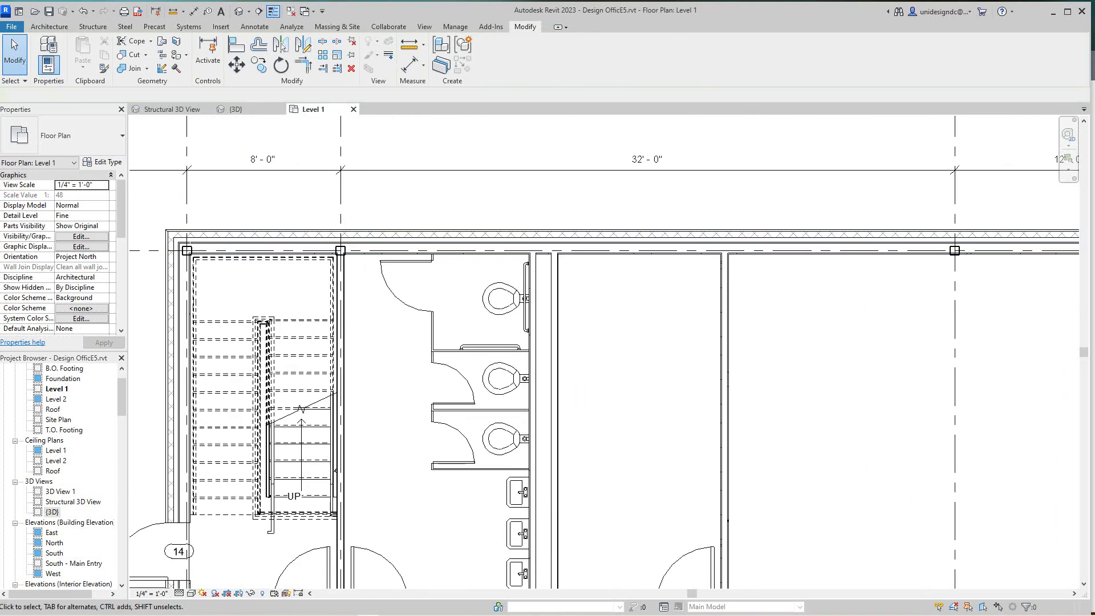
scroll(577, 395, "down", 2)
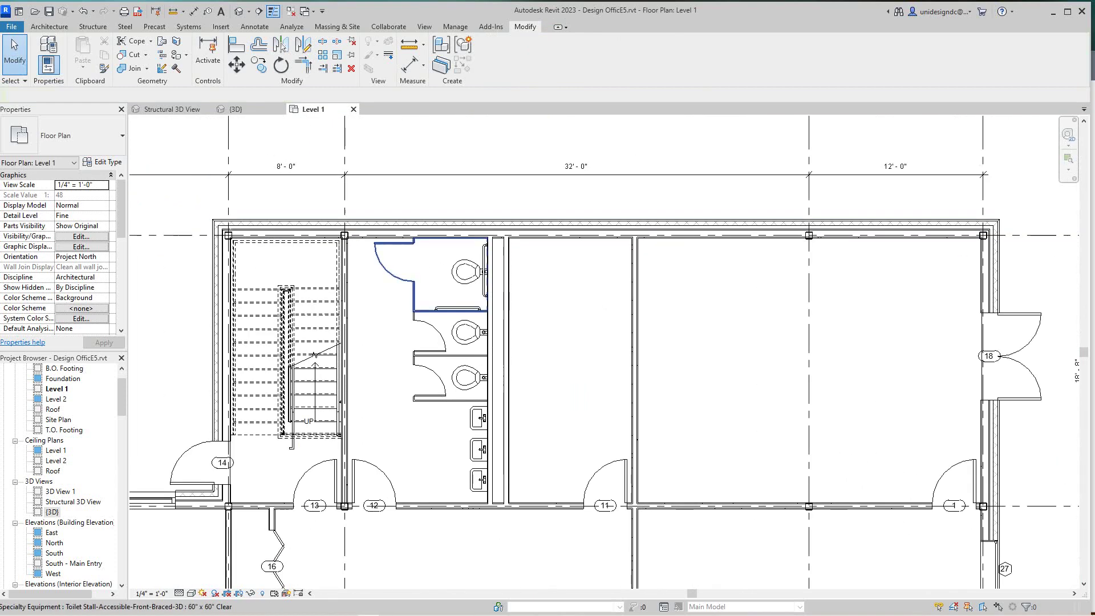
Draw a horizontal model line about 9 3/4" long across the cavity between the two plumbing walls beside the accessible stall.
scroll(589, 392, "up", 3)
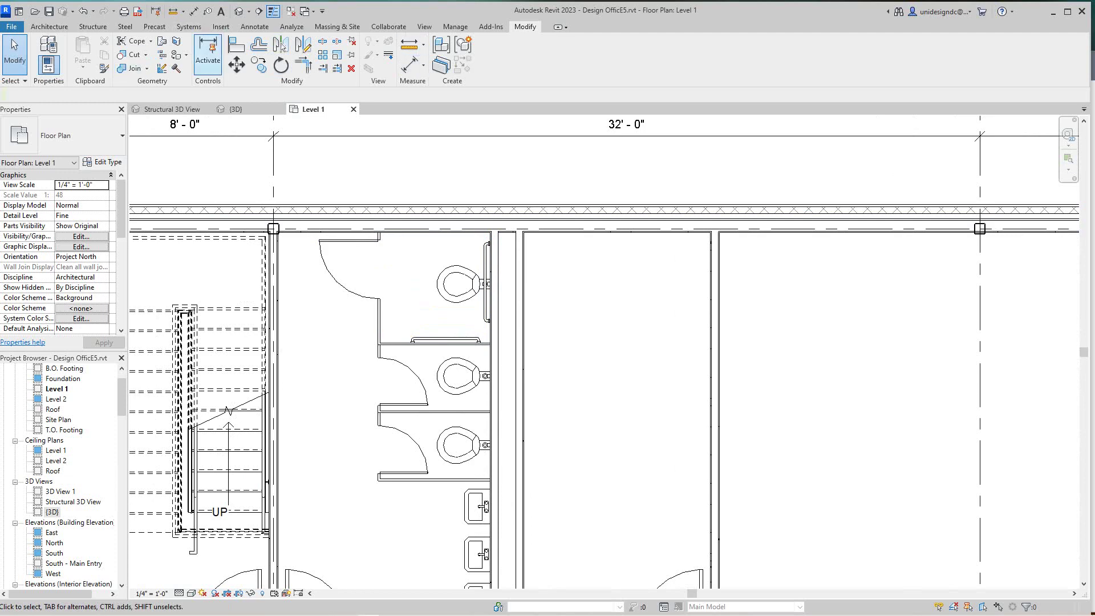
left_click(49, 27)
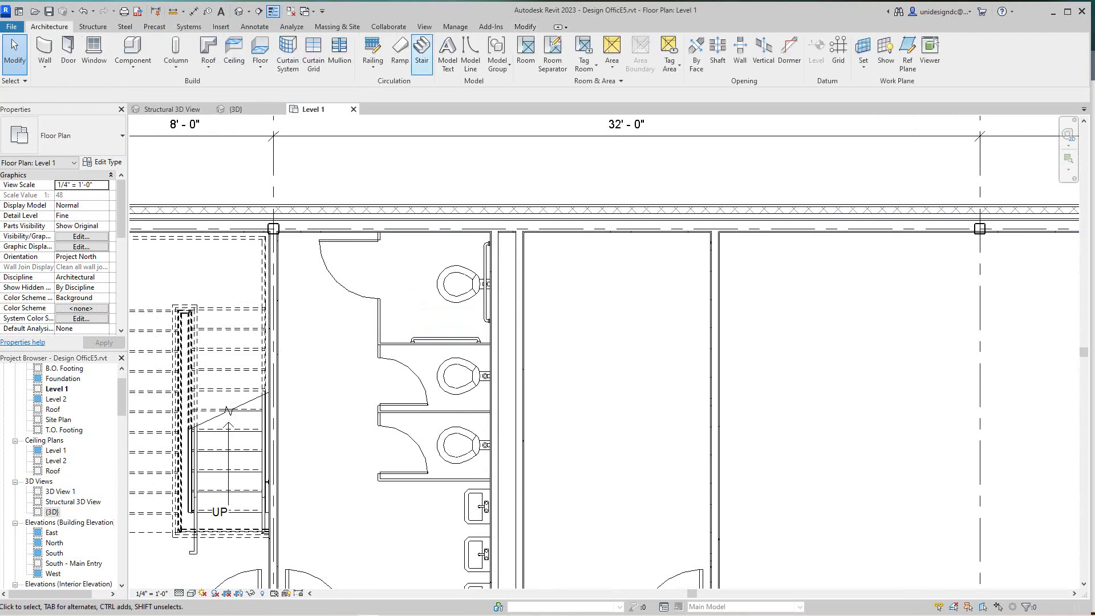
left_click(470, 50)
scroll(490, 267, "up", 3)
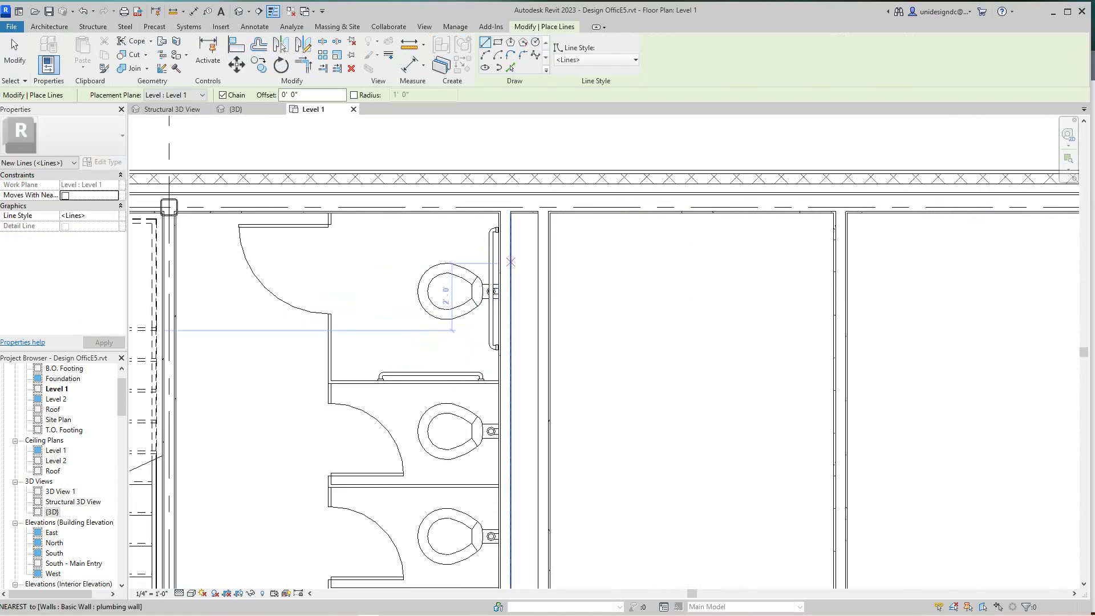
left_click(510, 263)
left_click(538, 263)
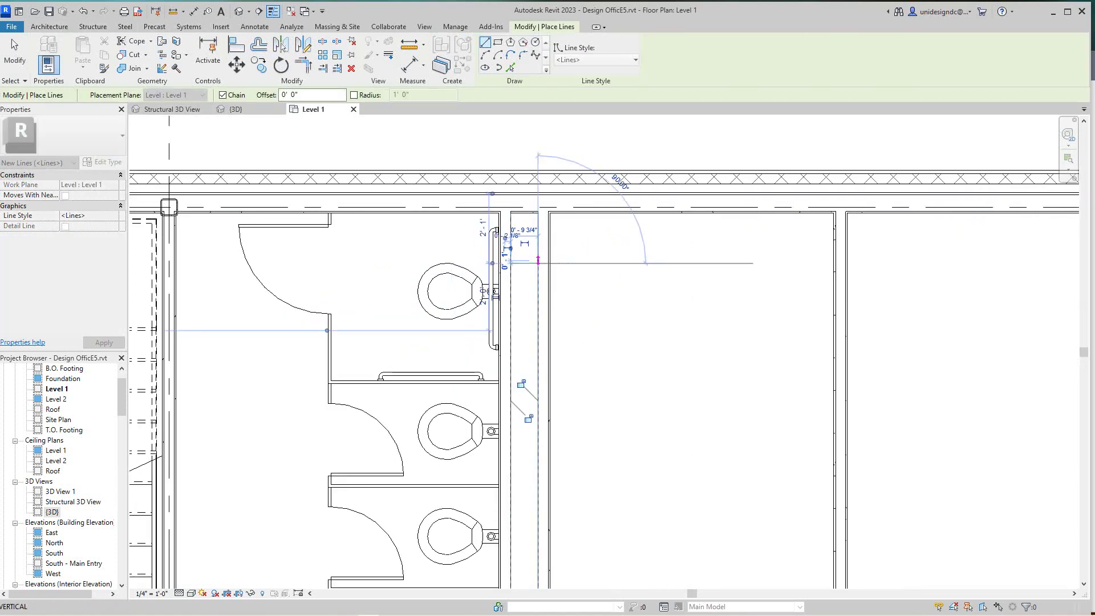
key("Escape")
key("Escape")
Select the first restroom's stalls, grab bars, toilets and sinks, filtering Door Tags and Walls out of the selection.
scroll(570, 262, "down", 3)
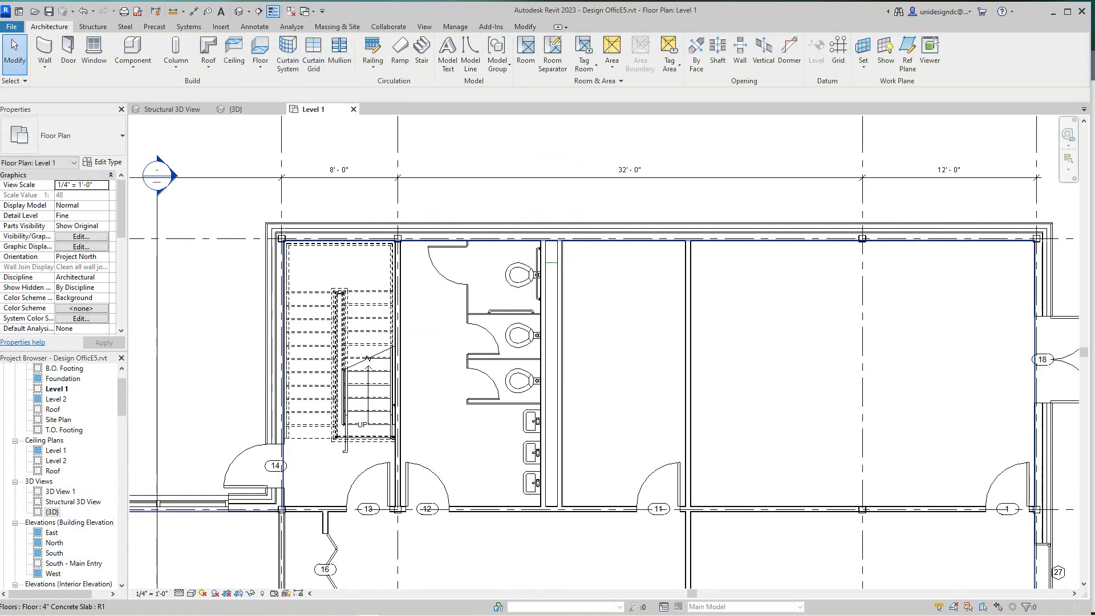
scroll(411, 206, "down", 2)
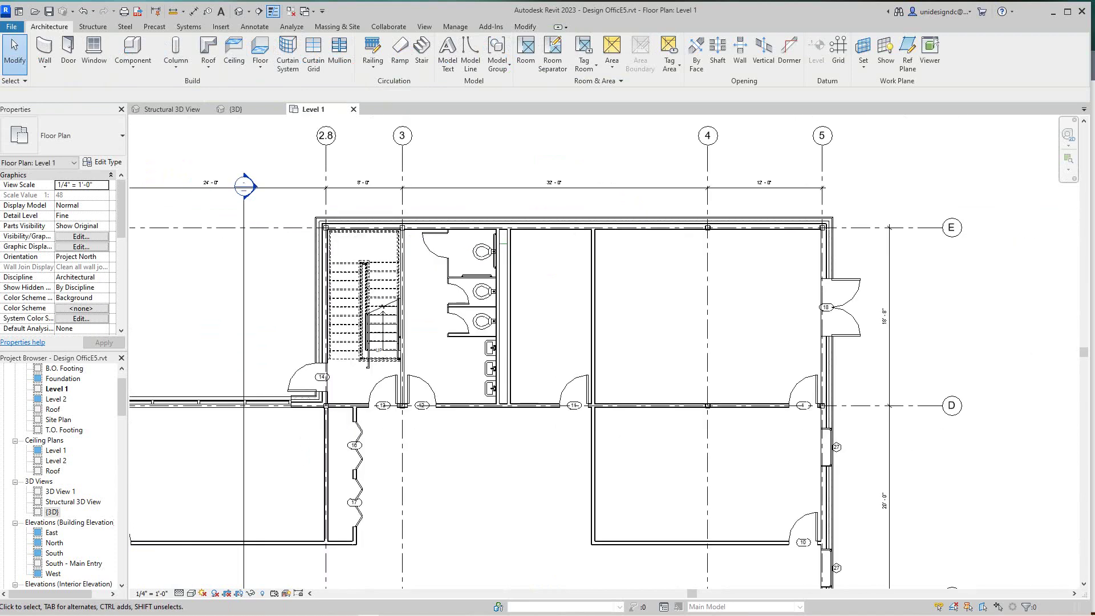
left_click_drag(432, 250, 506, 444)
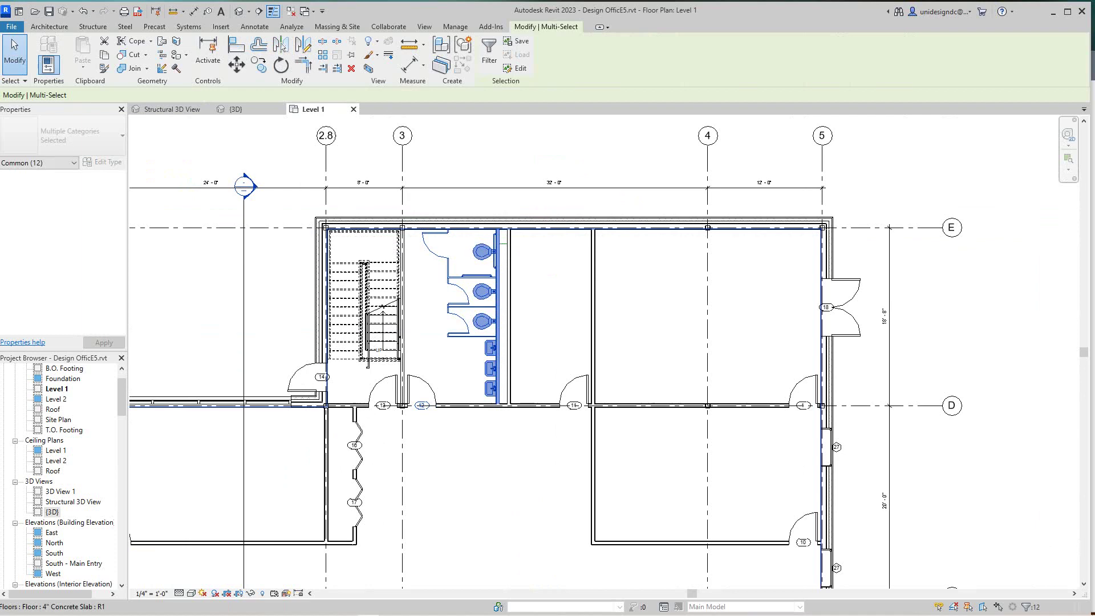
left_click(489, 54)
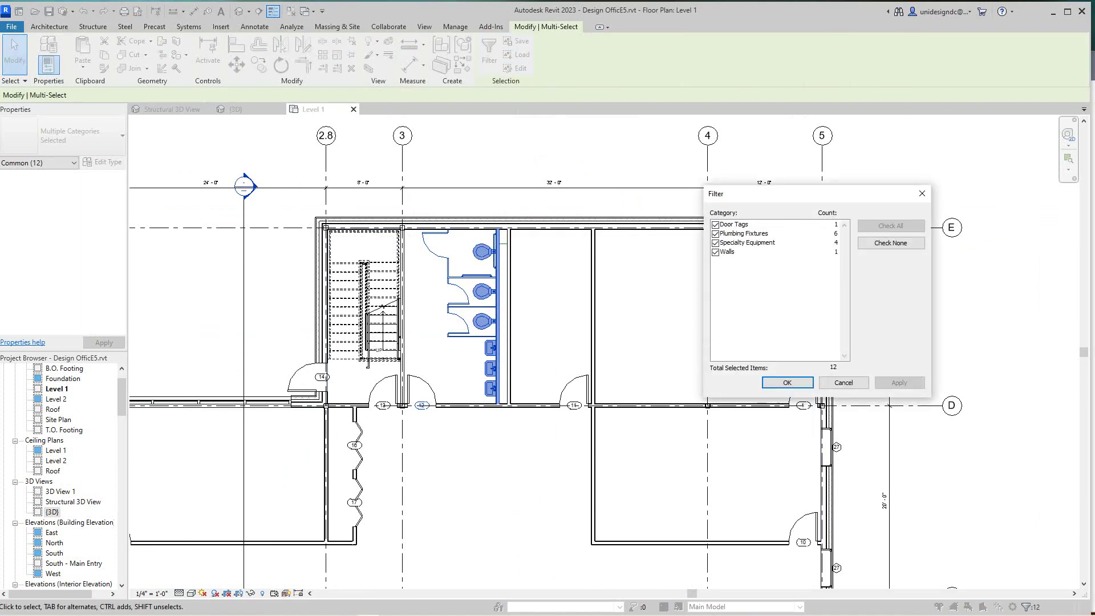
left_click(715, 225)
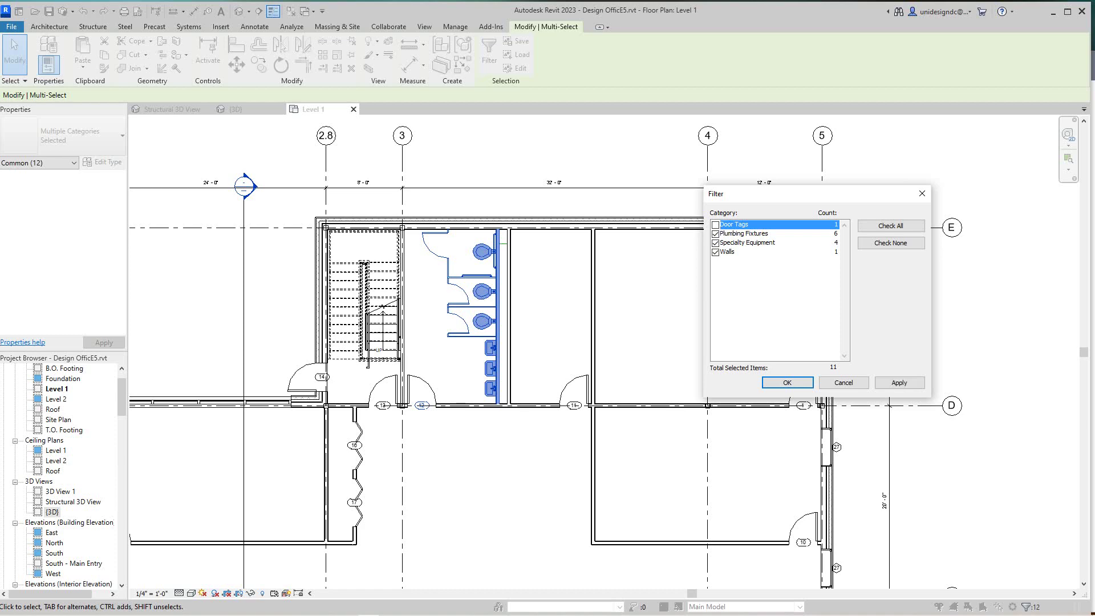
left_click(715, 252)
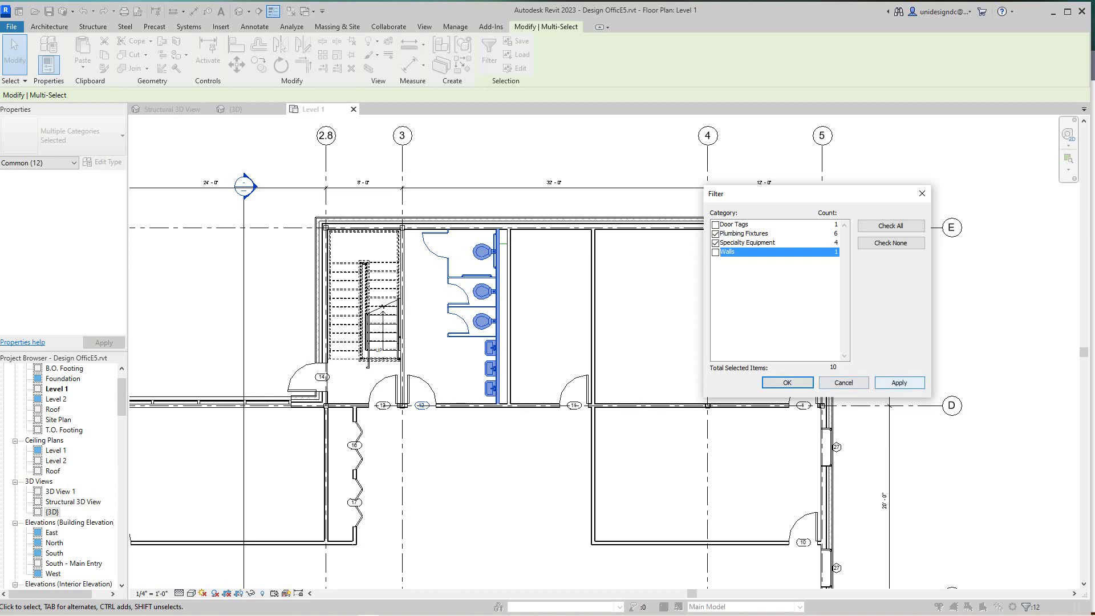
left_click(899, 383)
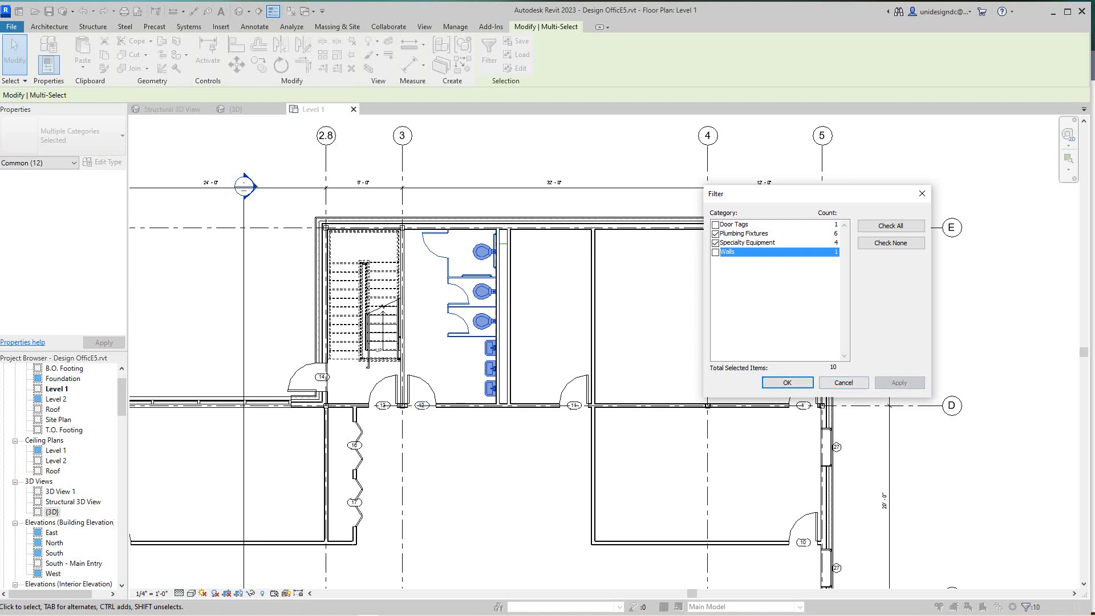
left_click(787, 383)
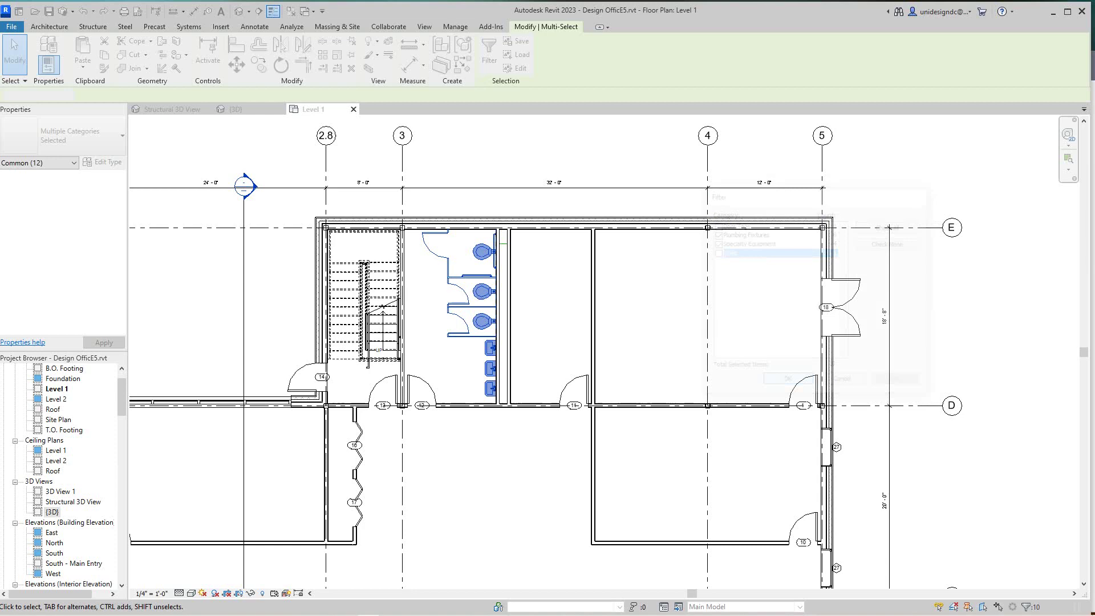
Mirror a copy of the selected restroom fixtures and stalls about a vertical axis through the model line's midpoint.
key("d")
key("m")
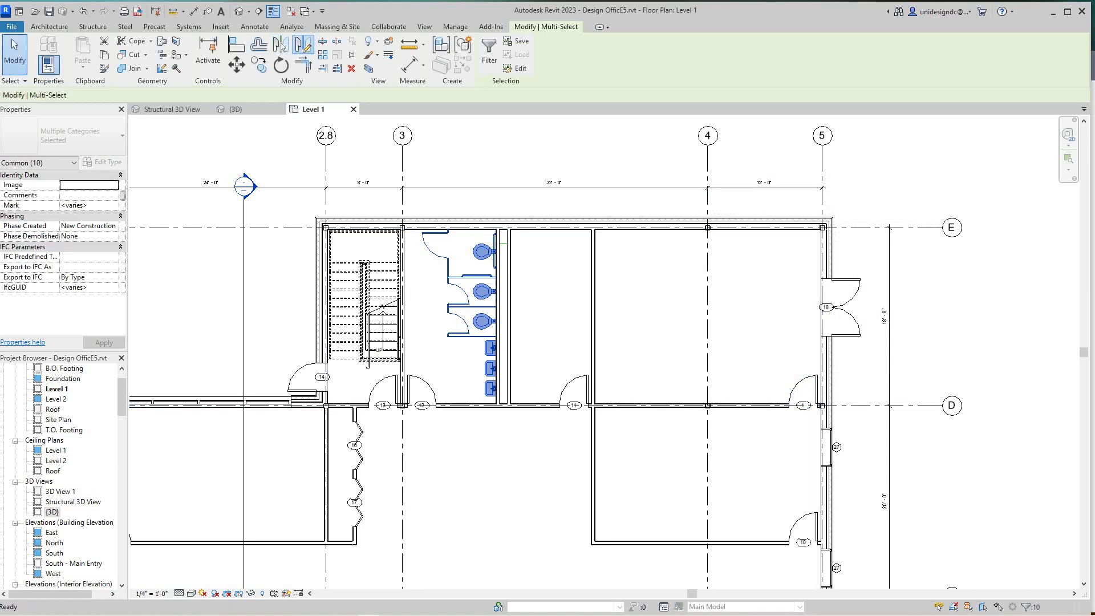
scroll(494, 247, "up", 4)
left_click(502, 245)
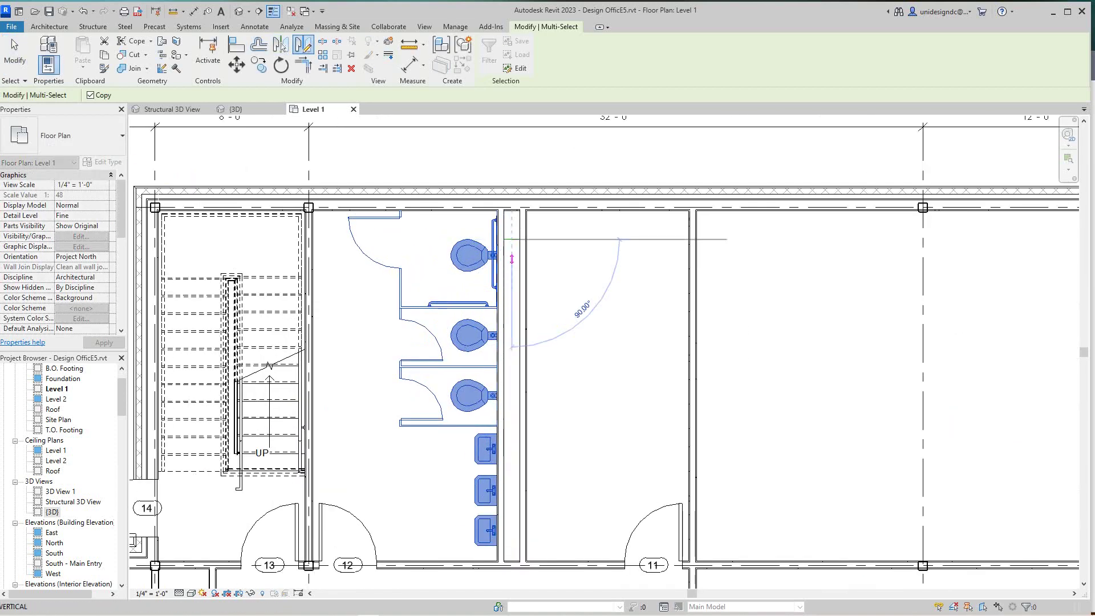
left_click(511, 346)
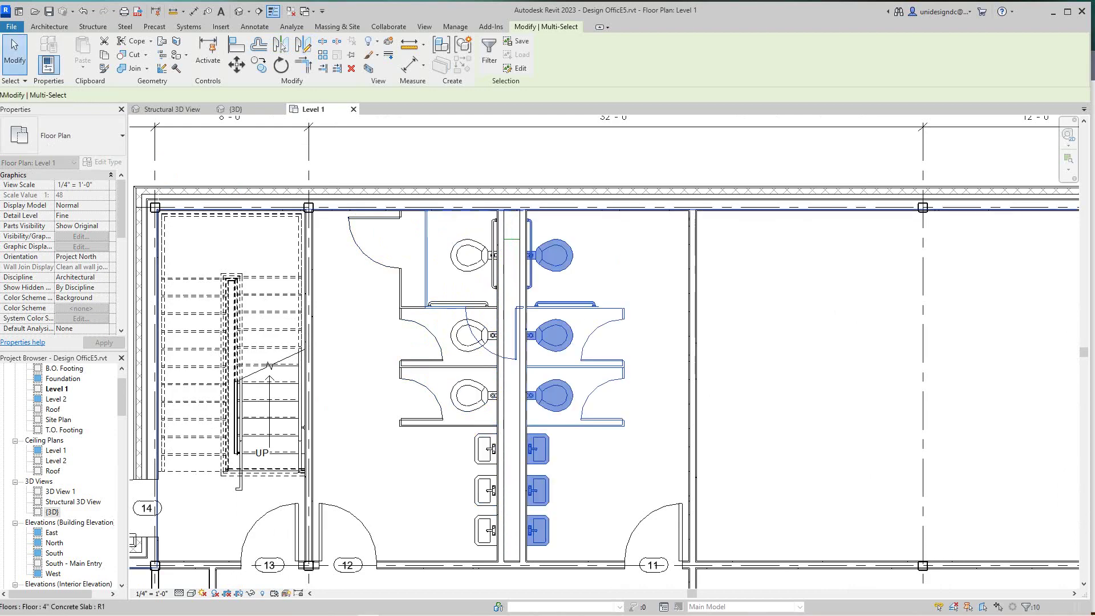
key("Escape")
key("Escape")
Delete the misplaced mirrored copy of the 60" x 60" accessible toilet stall overlapping the plumbing walls.
scroll(593, 351, "down", 3)
scroll(545, 347, "up", 3)
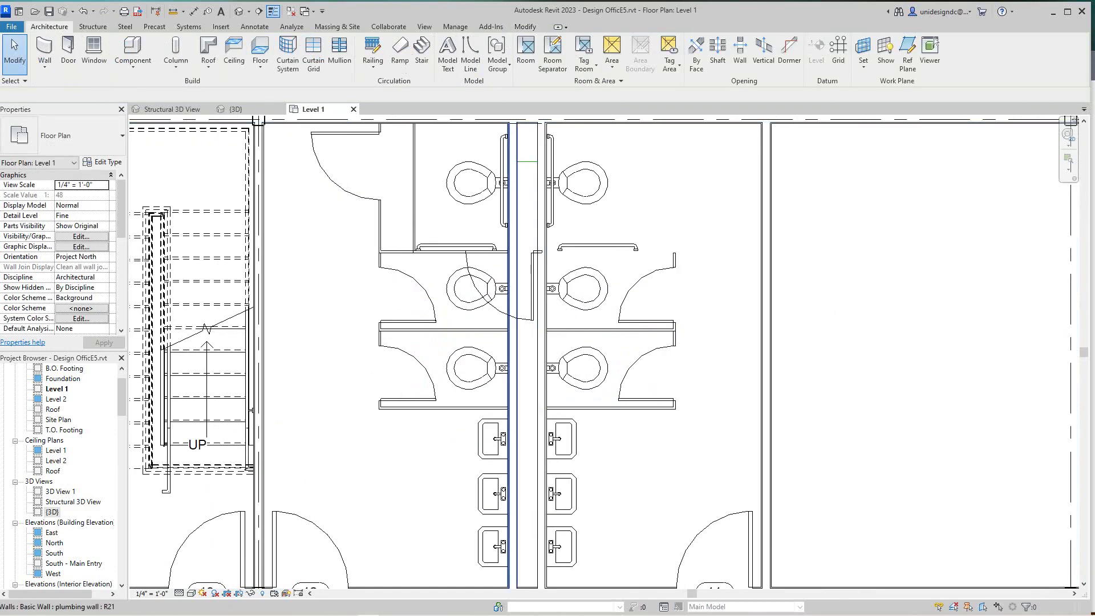
left_click(534, 300)
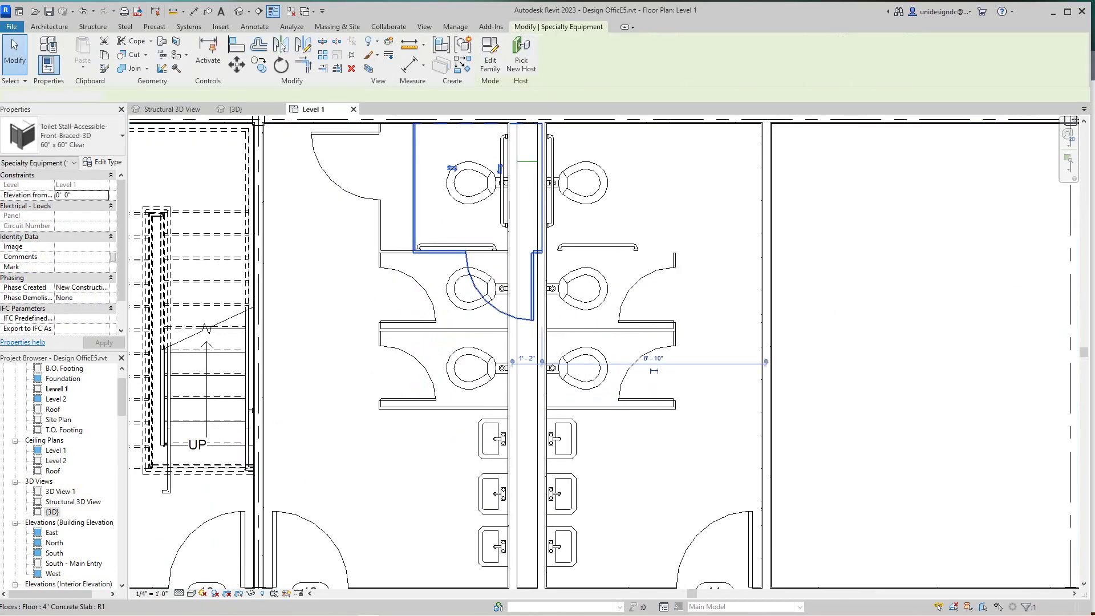
key("Delete")
Try to mirror the original accessible toilet stall by itself about a vertical axis through the model line's midpoint.
scroll(551, 299, "down", 3)
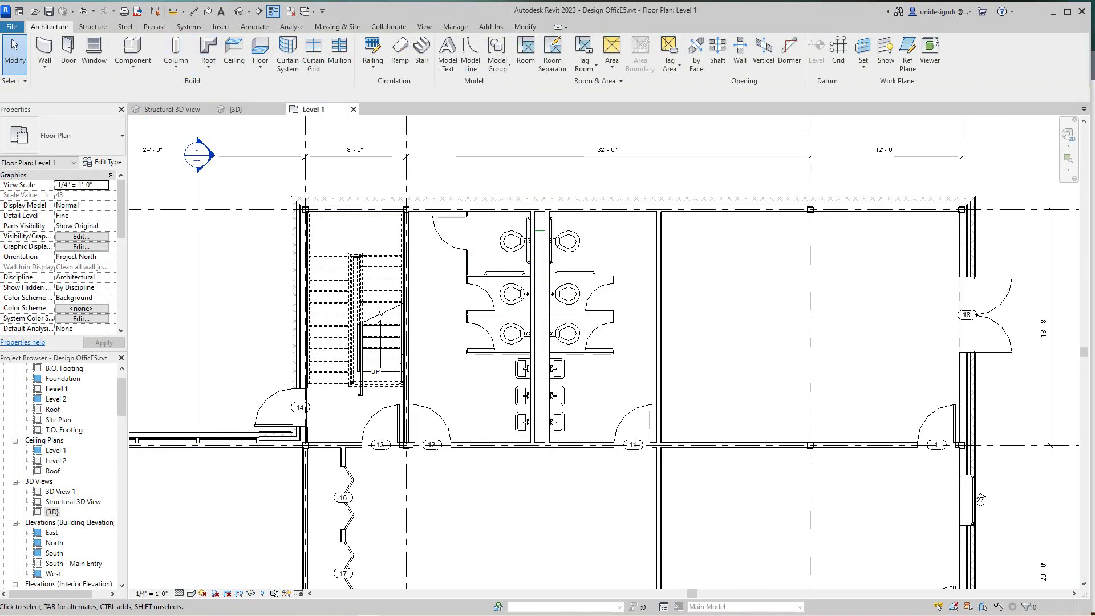
scroll(481, 223, "up", 1)
left_click(481, 228)
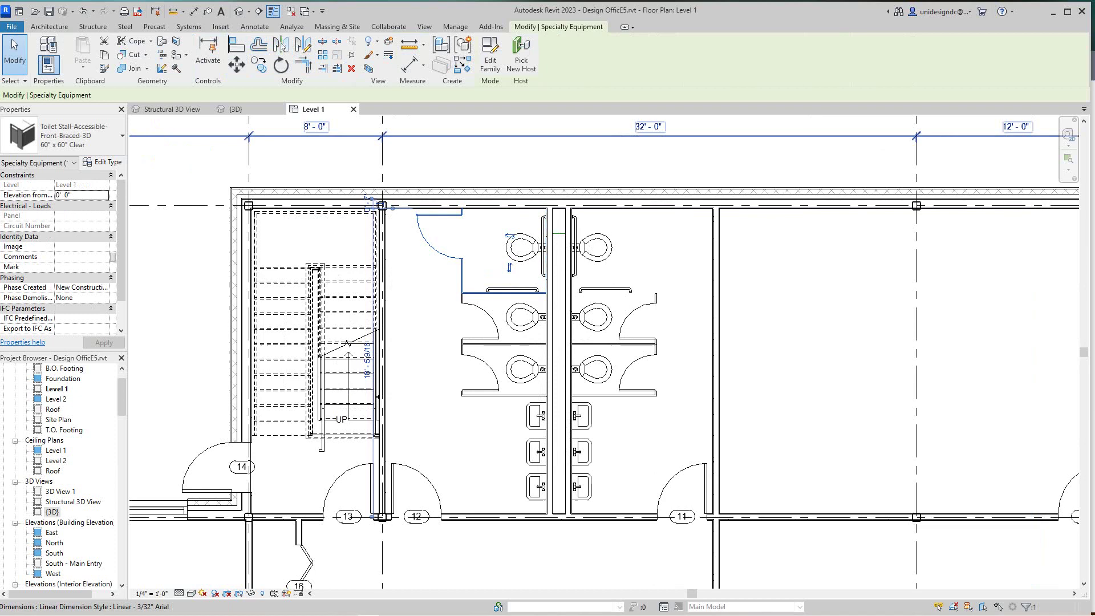
key("m")
key("v")
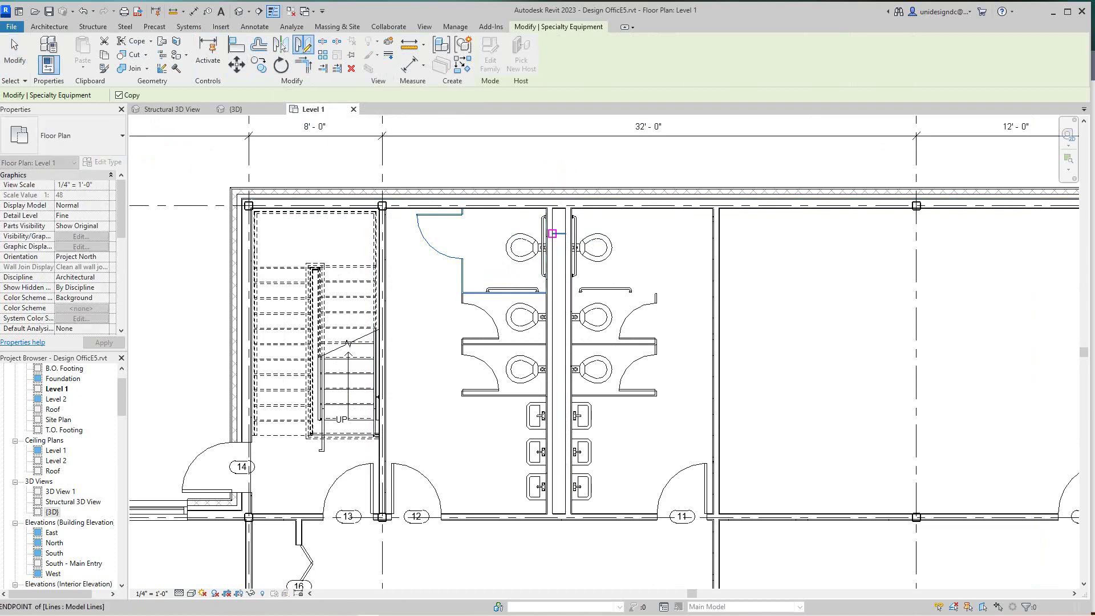
left_click(559, 233)
left_click(559, 163)
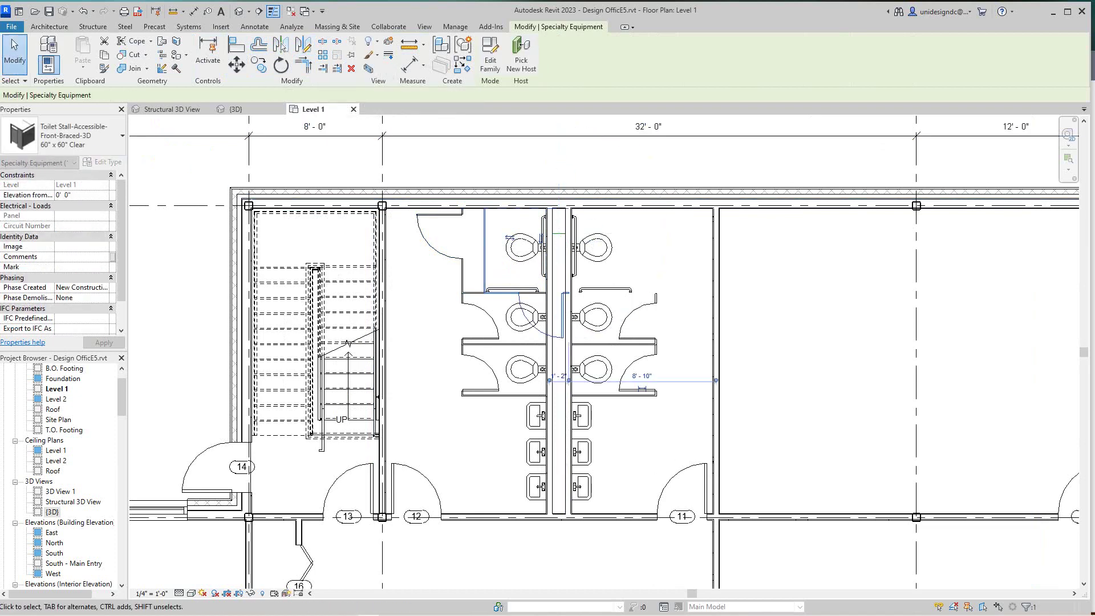
key("Escape")
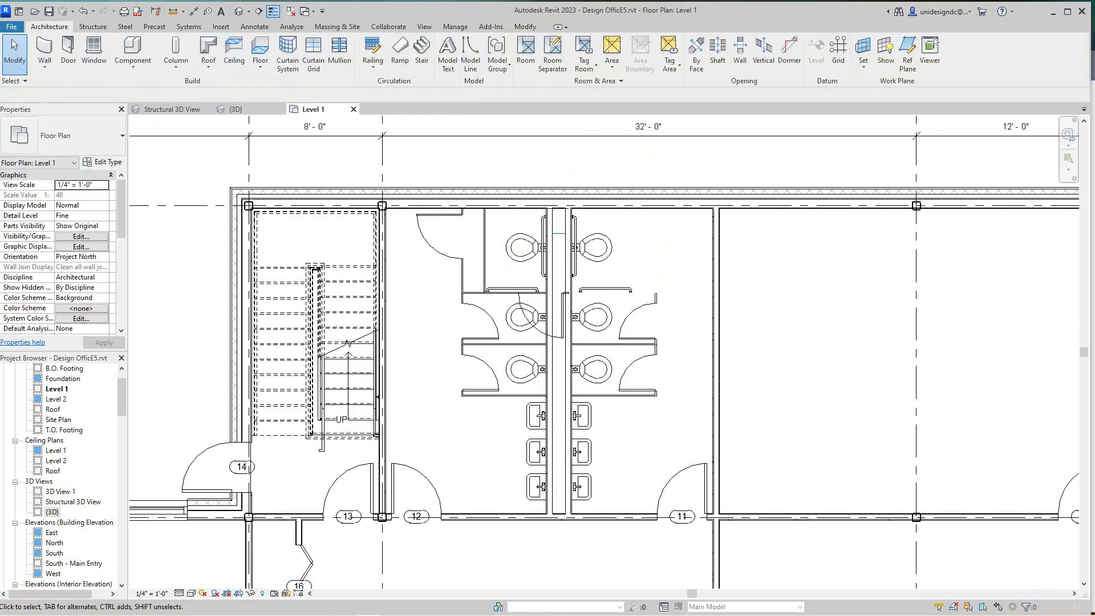
Remove the new mirrored accessible stall copy that crosses the plumbing walls.
left_click(509, 293)
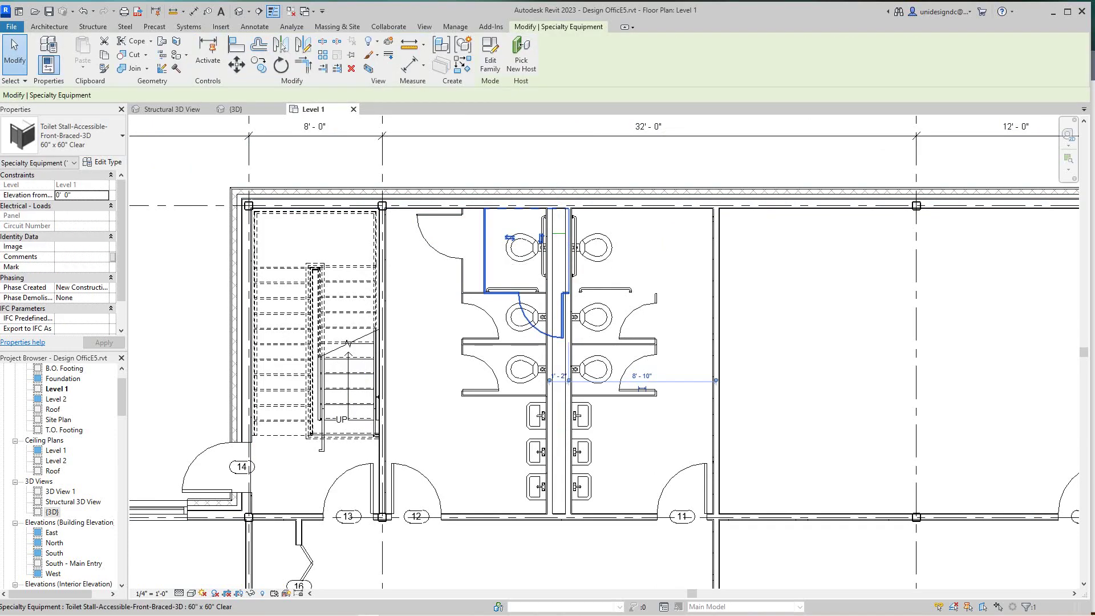
key("Escape")
scroll(638, 300, "up", 3)
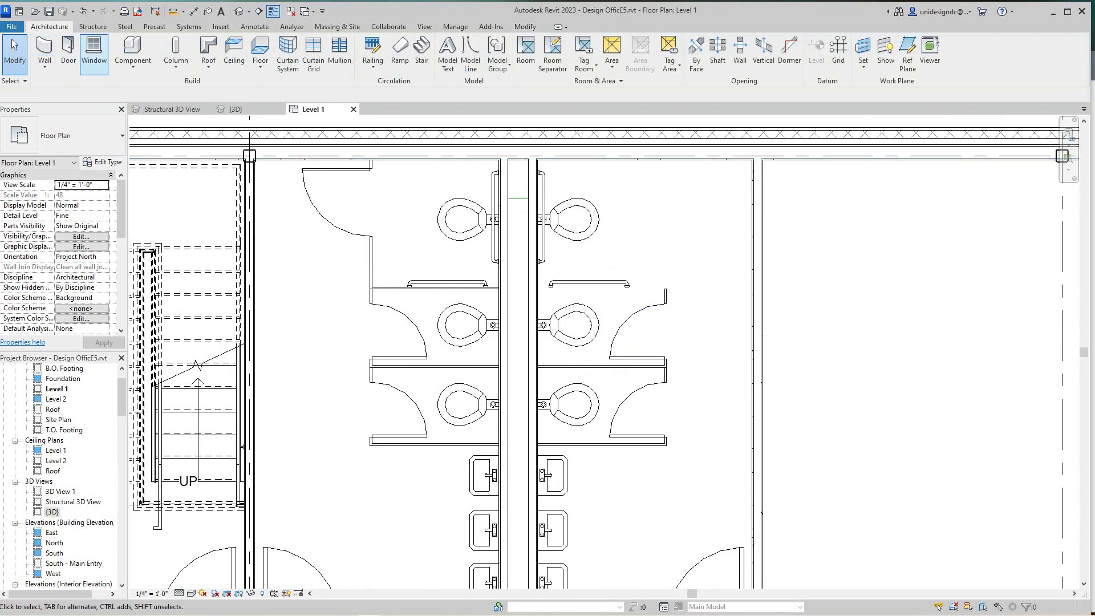
left_click(133, 65)
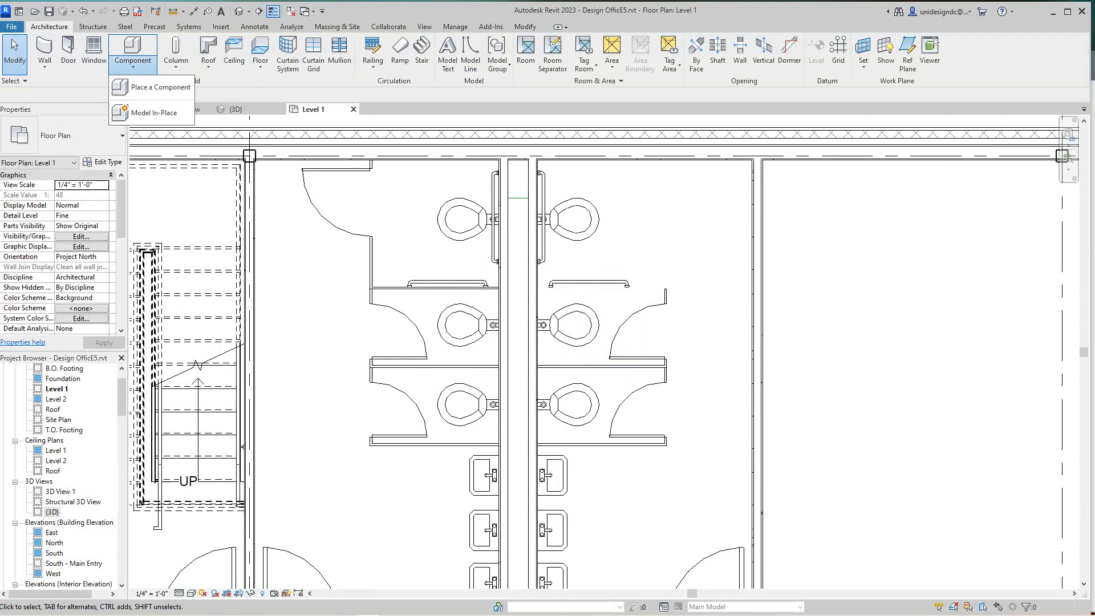
left_click(159, 82)
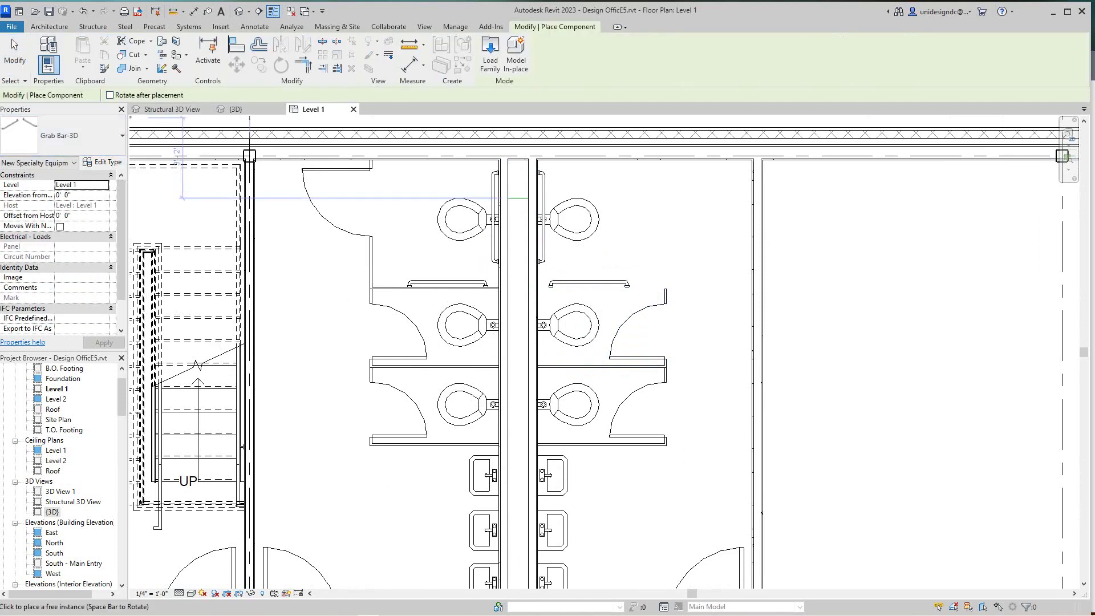
left_click(80, 135)
scroll(86, 263, "down", 10)
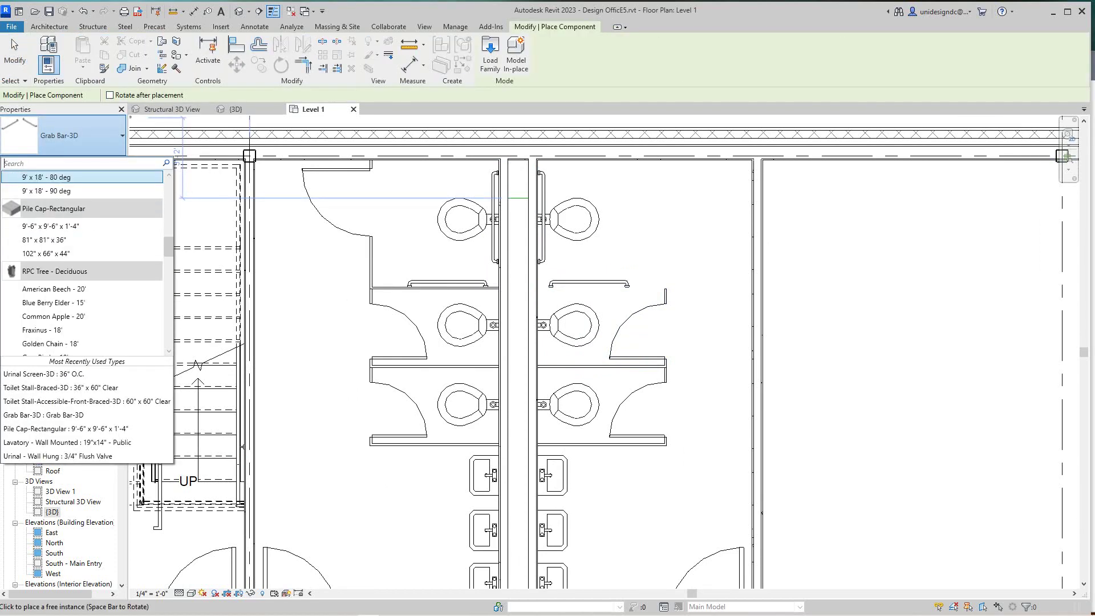
scroll(86, 262, "down", 3)
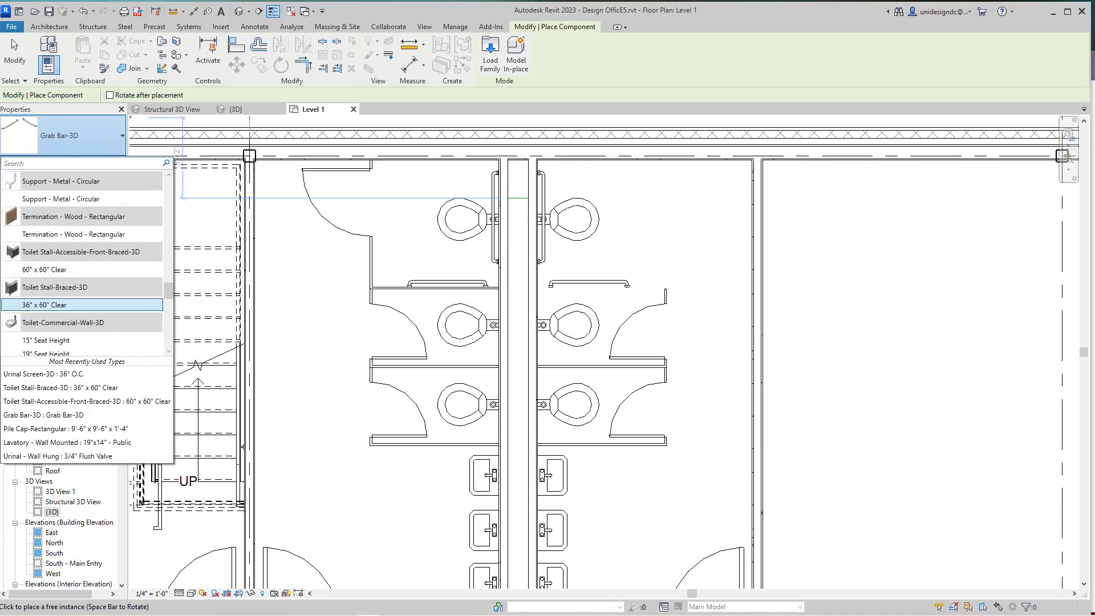
left_click(44, 269)
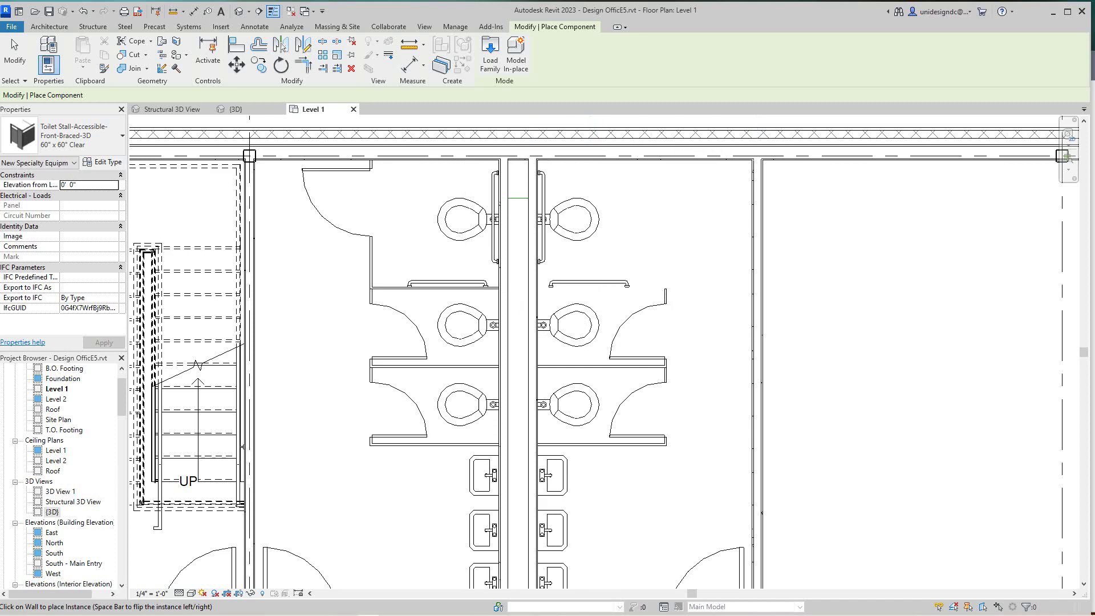
scroll(552, 255, "up", 2)
scroll(553, 255, "down", 3)
middle_click_drag(553, 255, 543, 358)
scroll(543, 358, "up", 1)
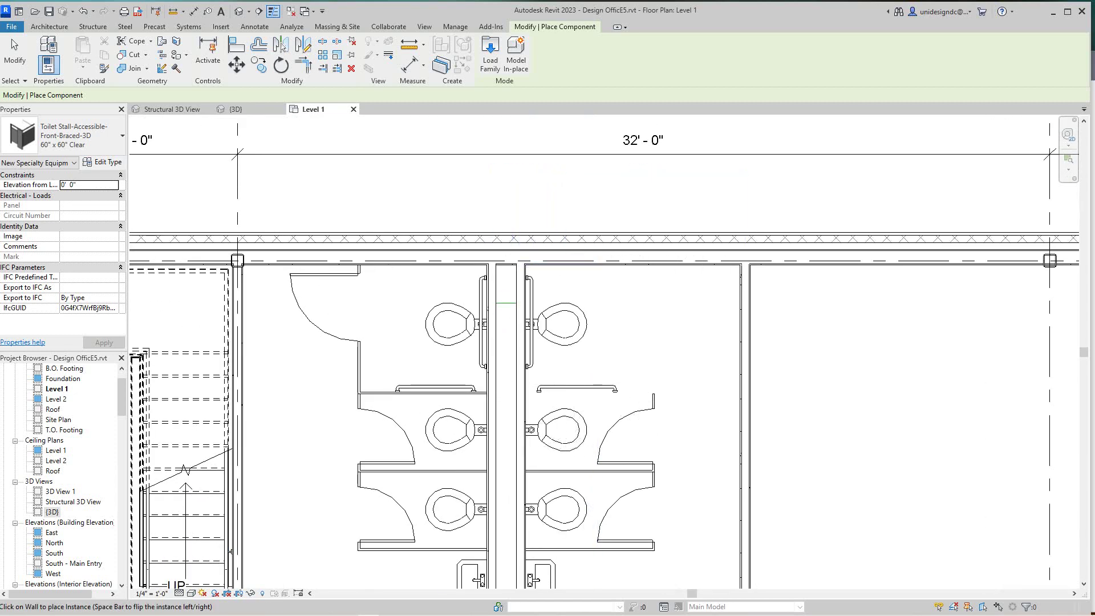
key("Escape")
key("Escape")
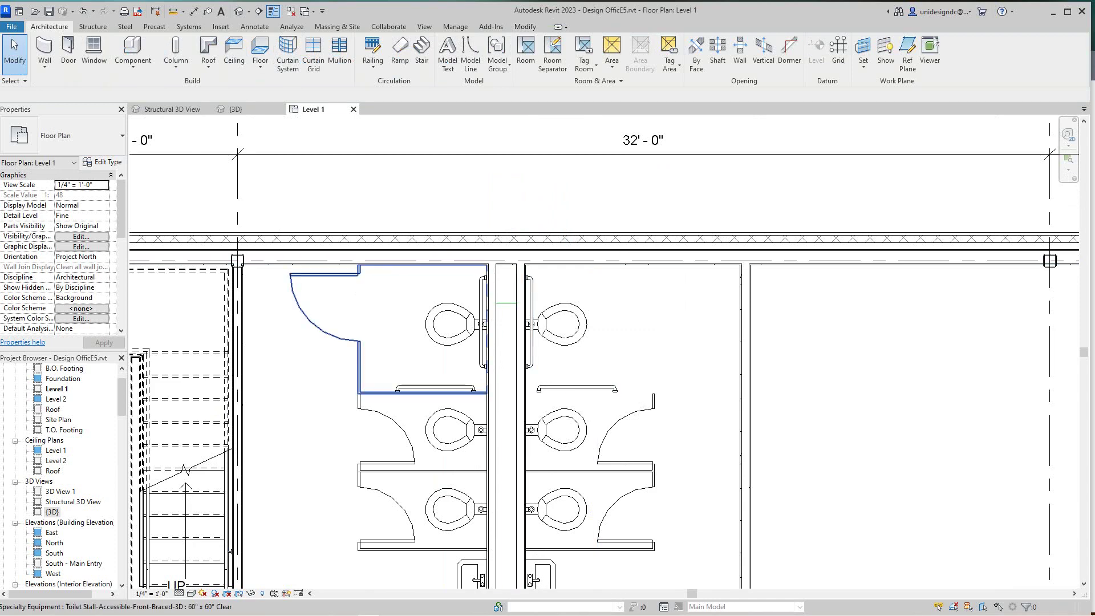
left_click(360, 365)
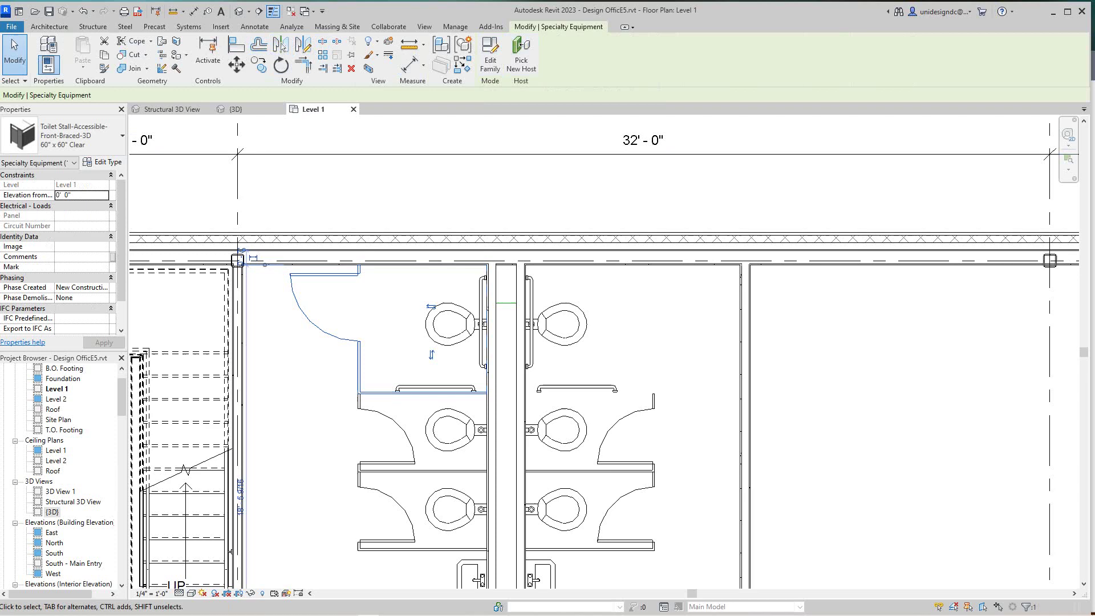
key("Escape")
left_click(360, 370)
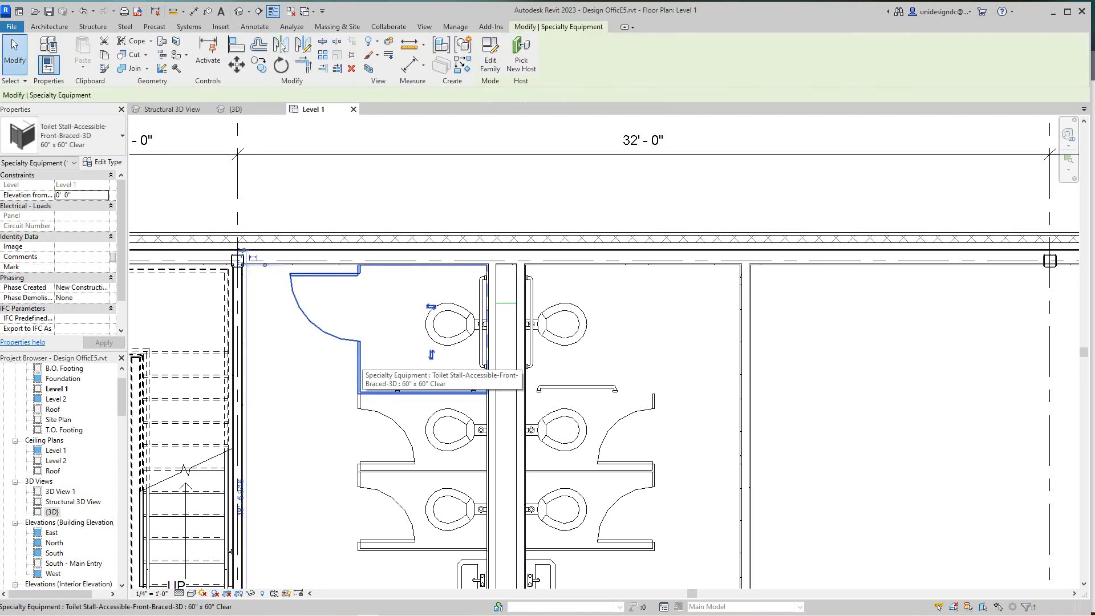
scroll(421, 281, "down", 2)
key("Escape")
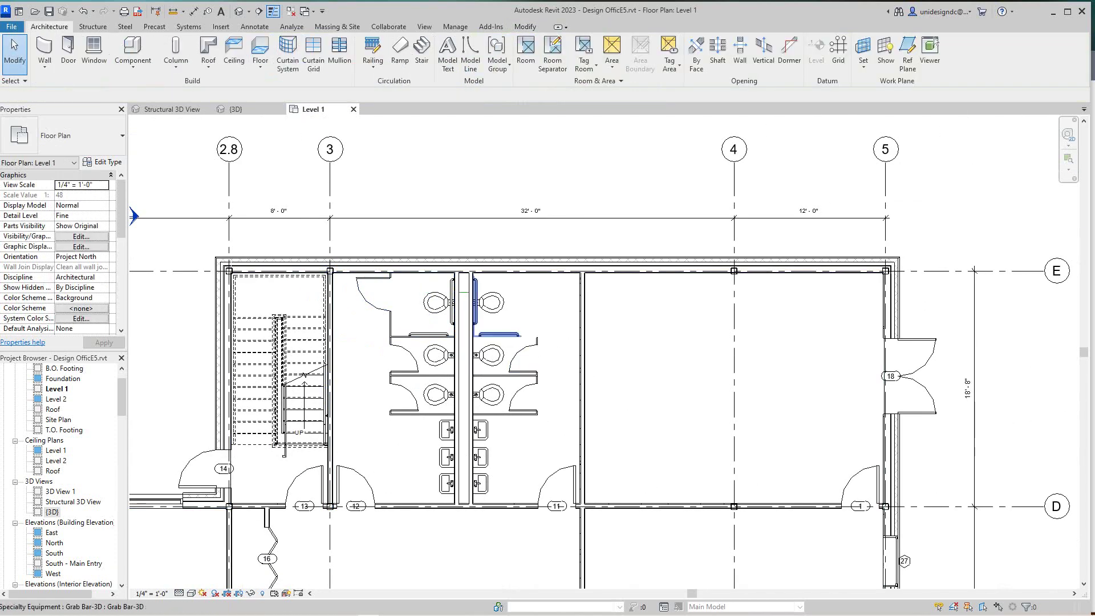
left_click(502, 334)
left_click(523, 308)
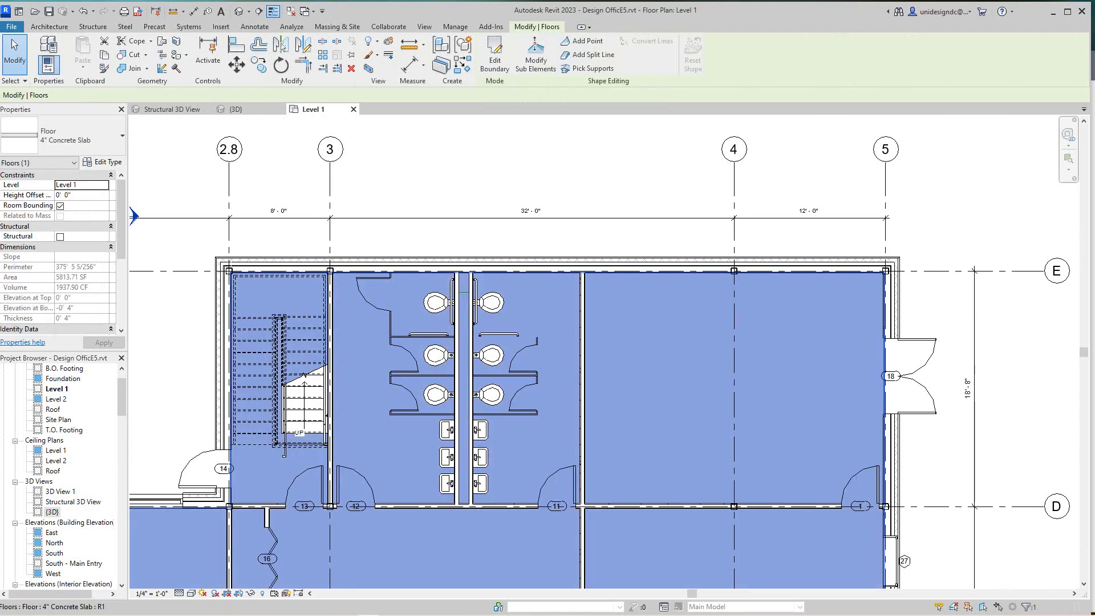
key("Escape")
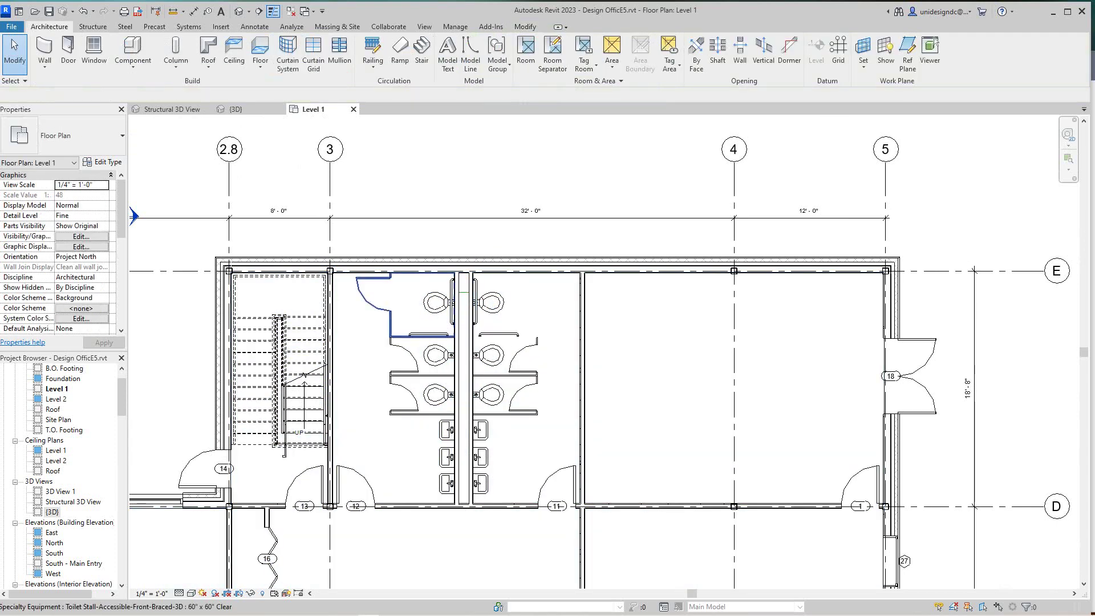
left_click(391, 325)
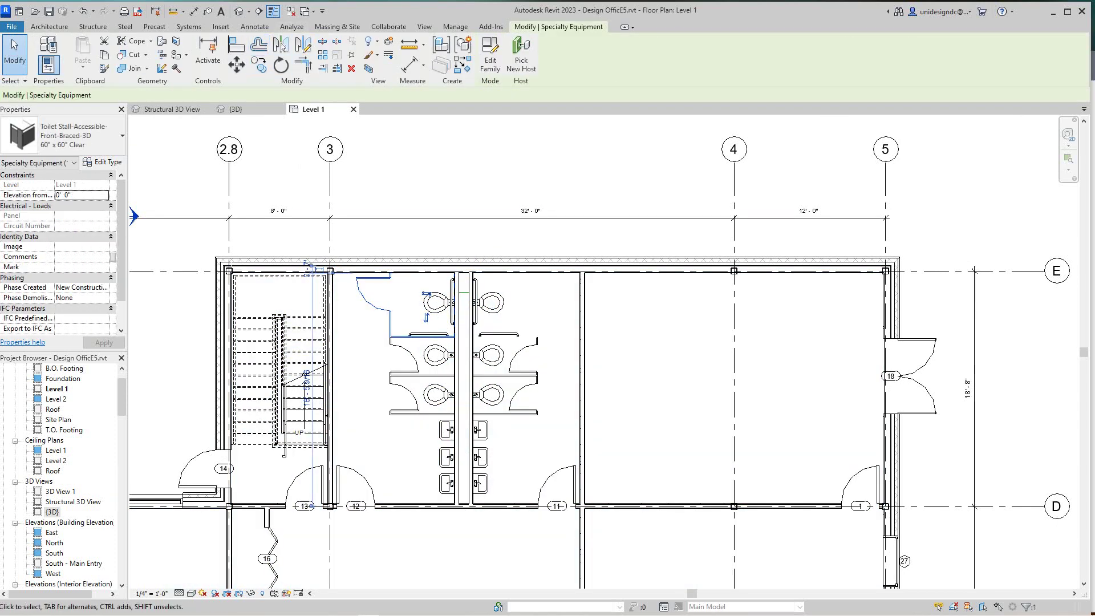
scroll(450, 394, "up", 5)
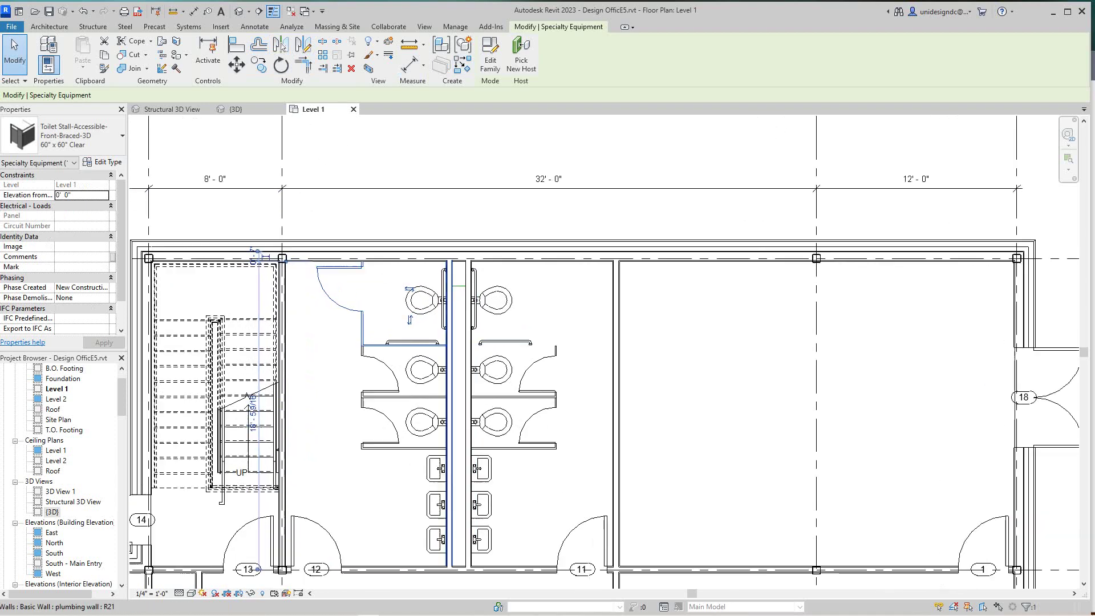
scroll(494, 322, "down", 4)
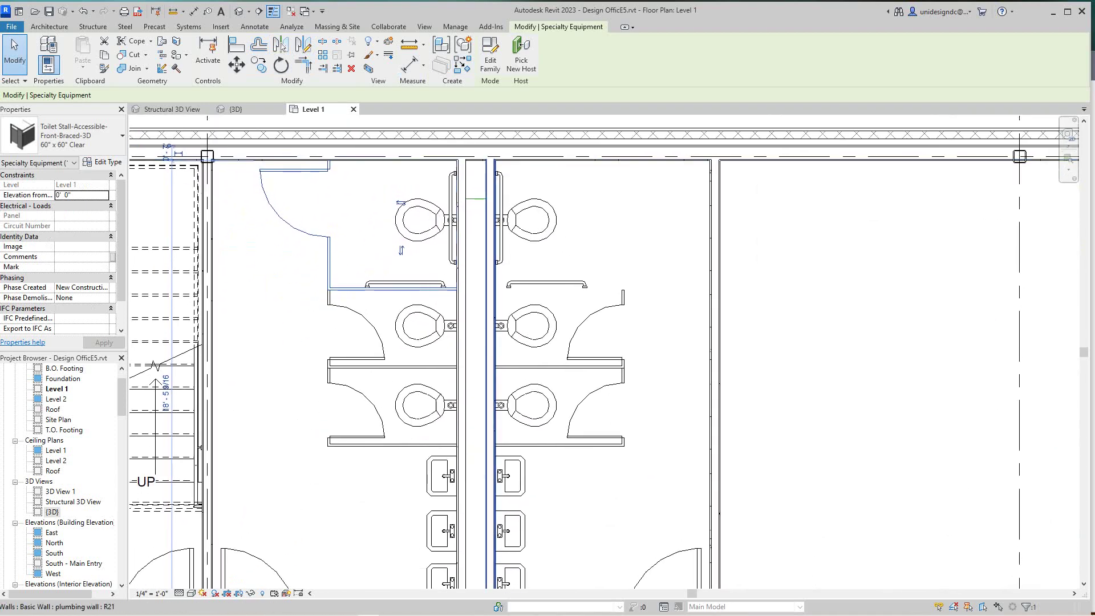
key("Escape")
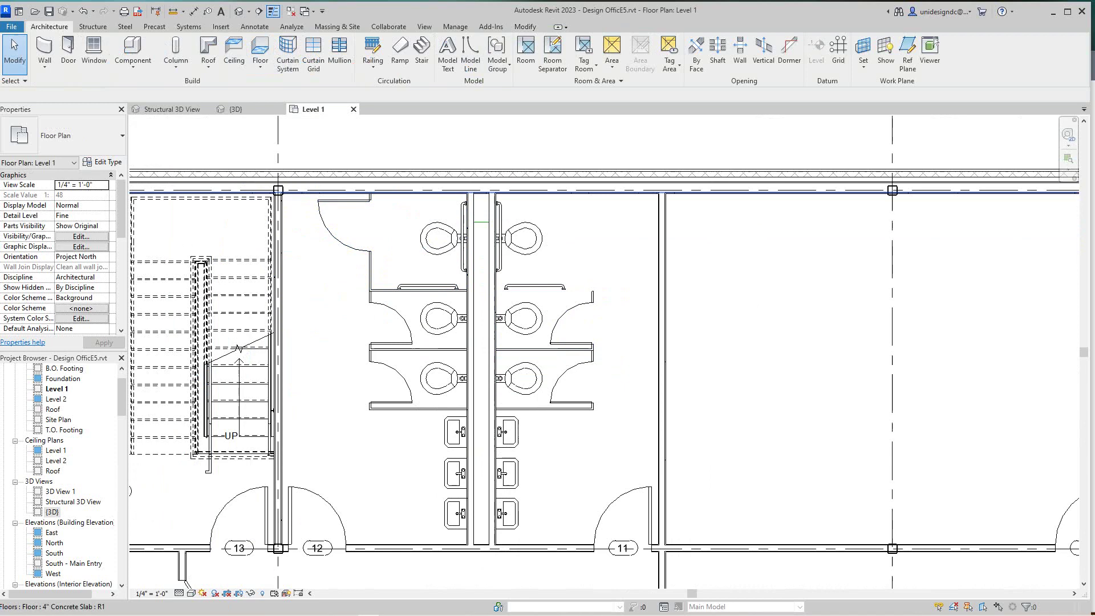
Delete the short model line between the two plumbing walls.
scroll(438, 228, "down", 1)
middle_click_drag(490, 236, 496, 246)
scroll(496, 247, "up", 3)
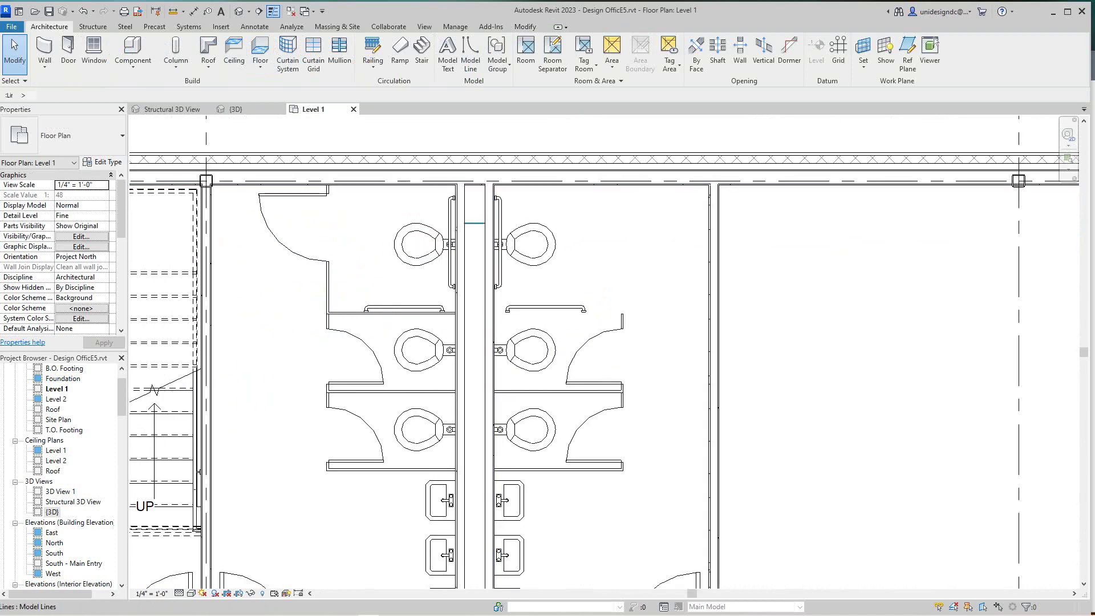
left_click(475, 223)
key("Delete")
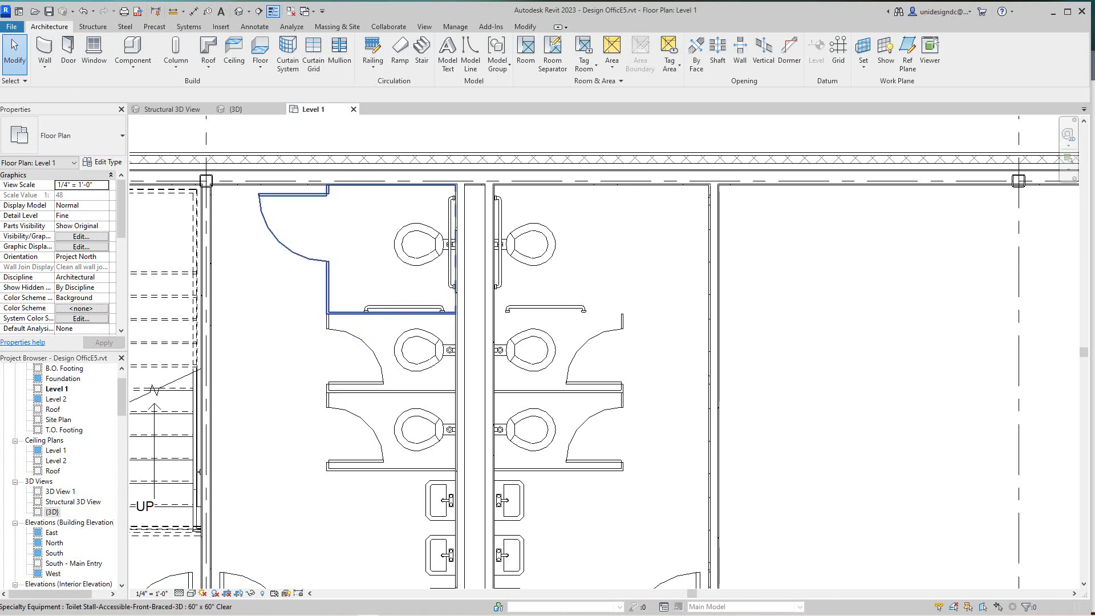
left_click(425, 313)
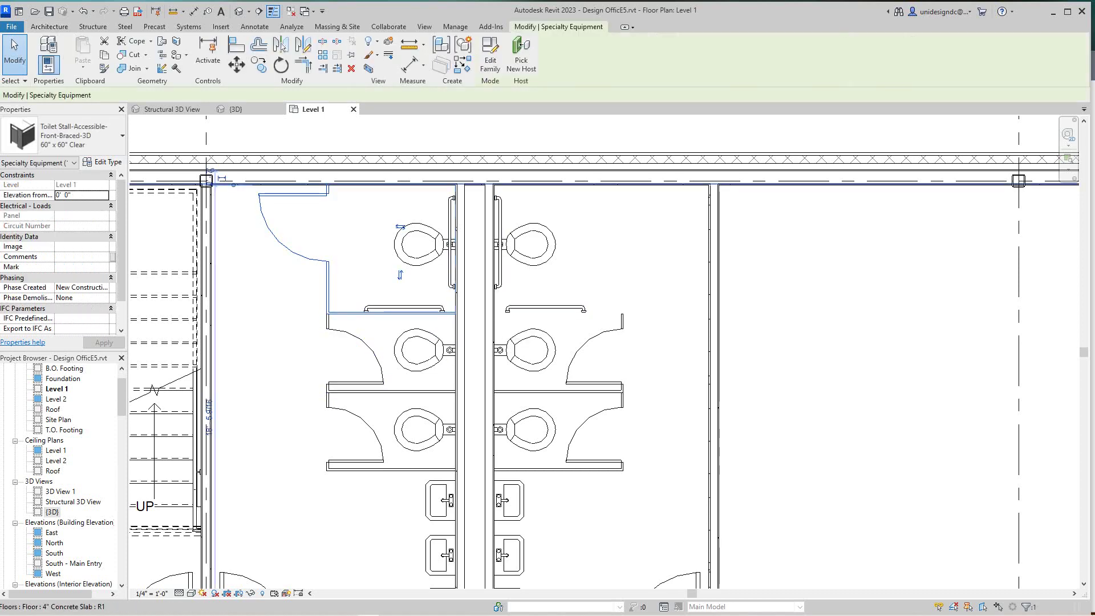
scroll(497, 314, "up", 2)
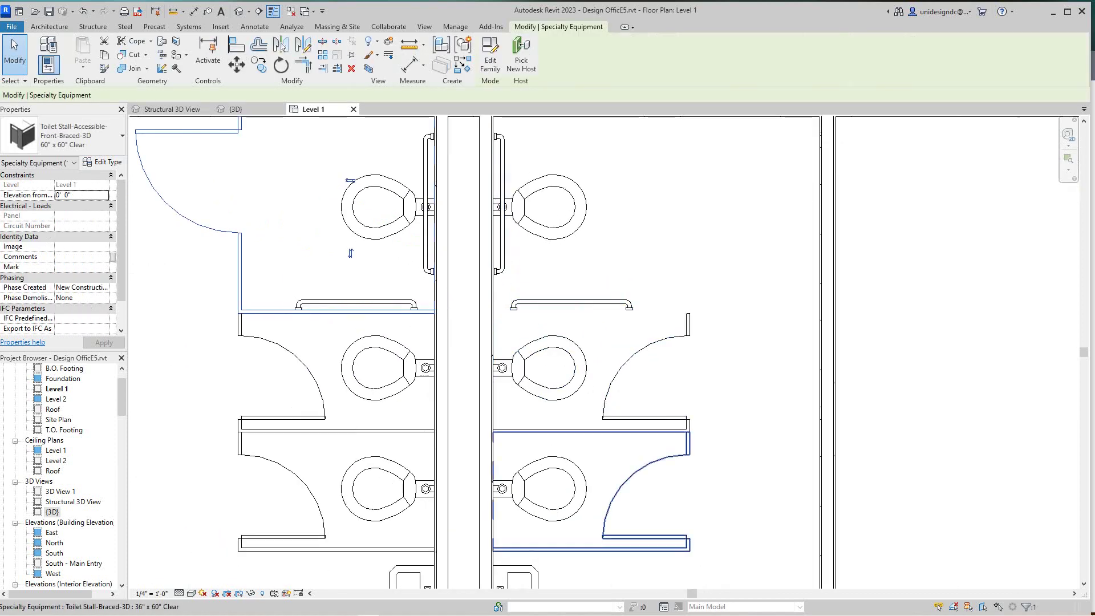
scroll(466, 440, "down", 3)
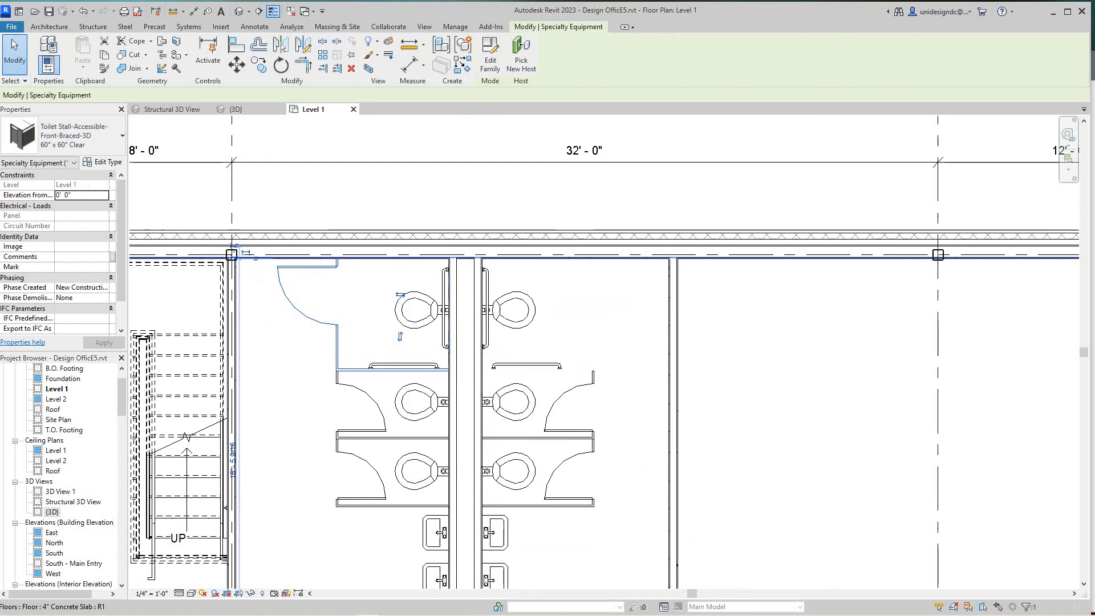
scroll(526, 313, "down", 3)
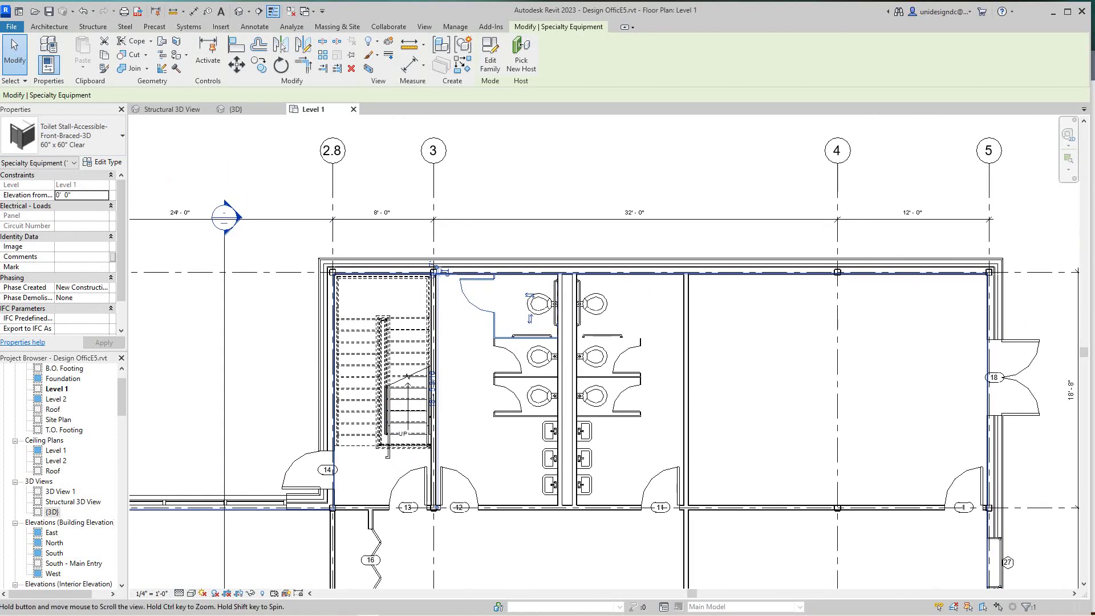
key("Escape")
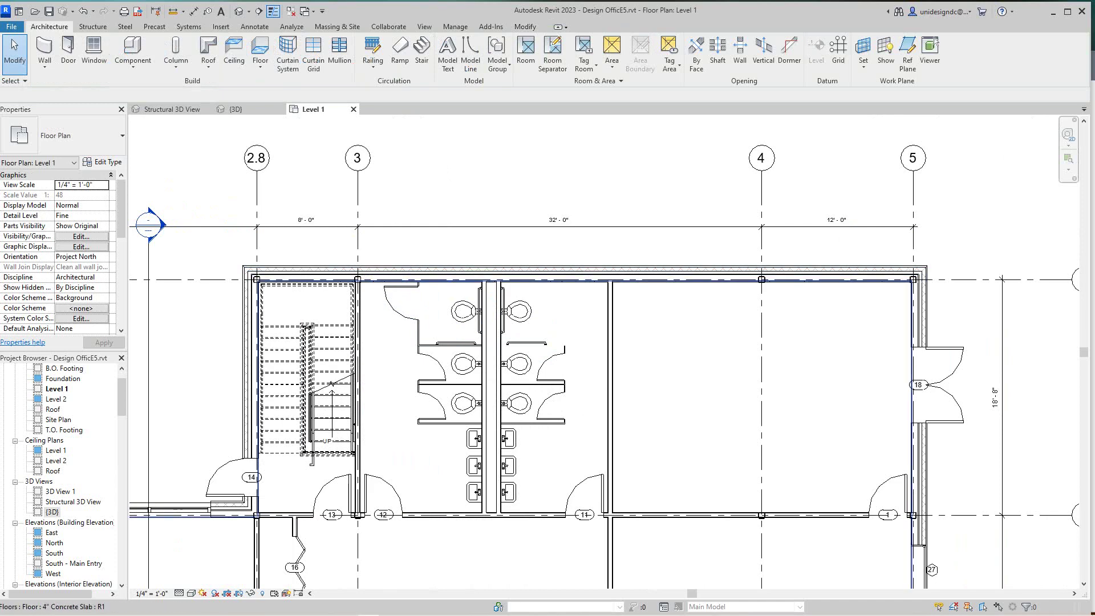
Try to copy the 60" x 60" accessible toilet stall from the first restroom with the Copy tool.
left_click(399, 308)
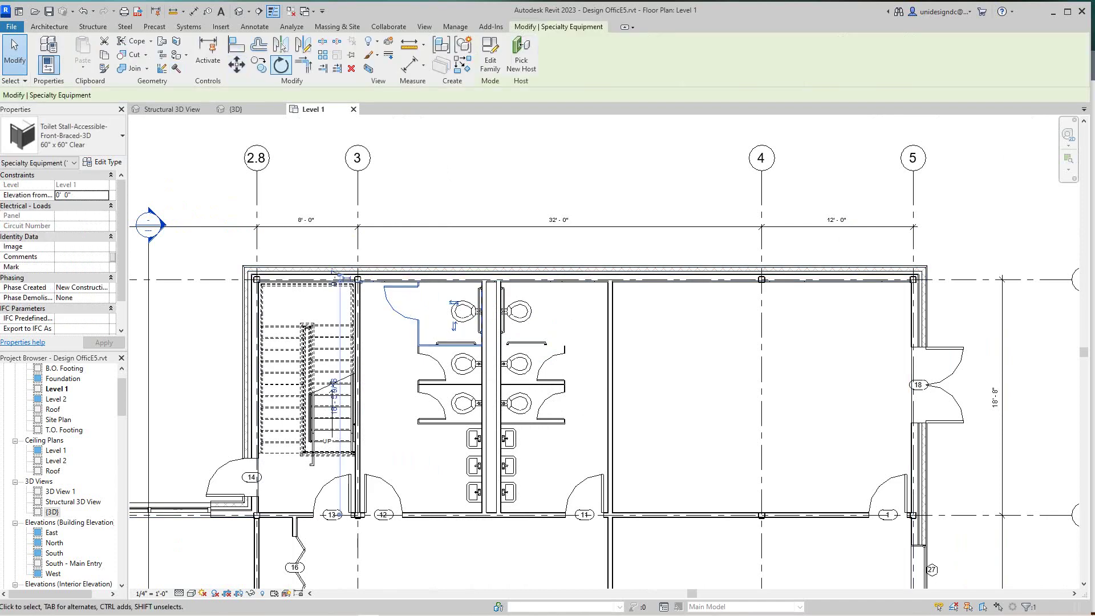
left_click(258, 64)
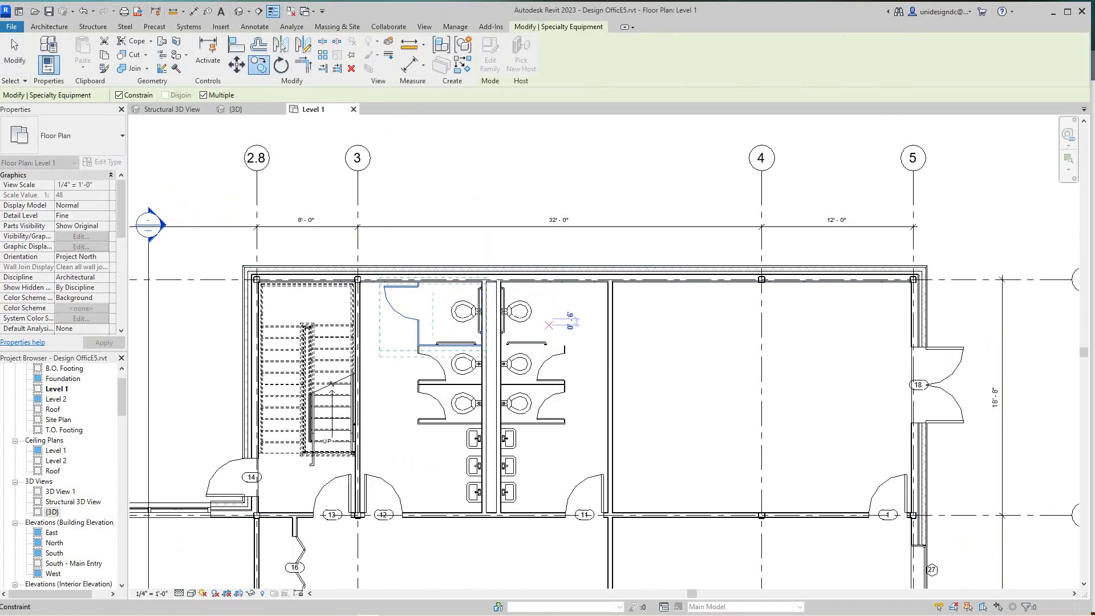
key("Escape")
key("Escape")
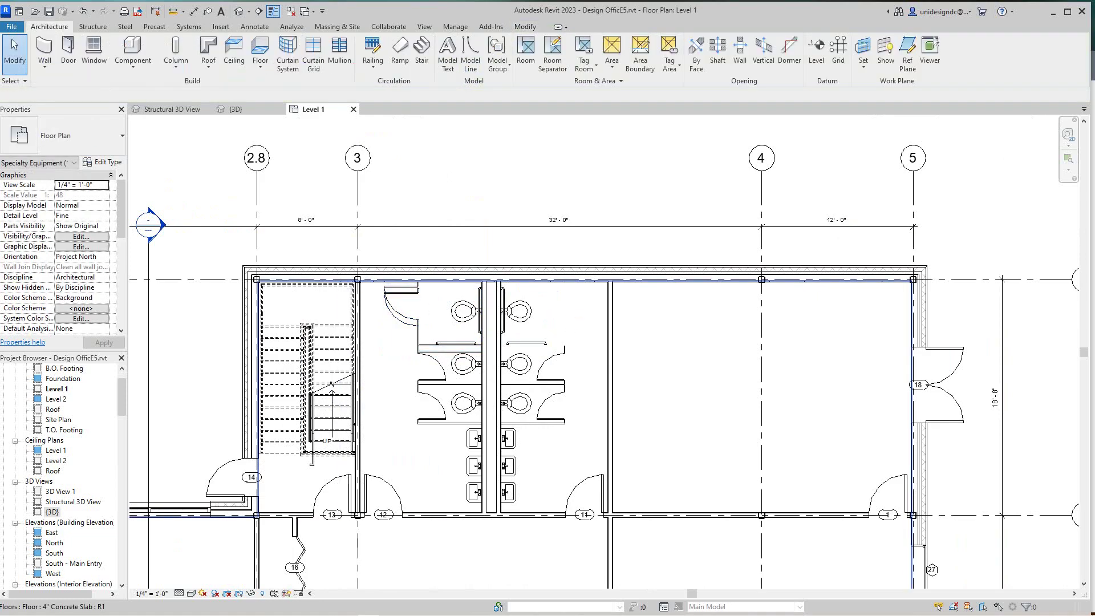
Undo the misplaced copy overlapping the original accessible toilet stall.
scroll(442, 287, "up", 3)
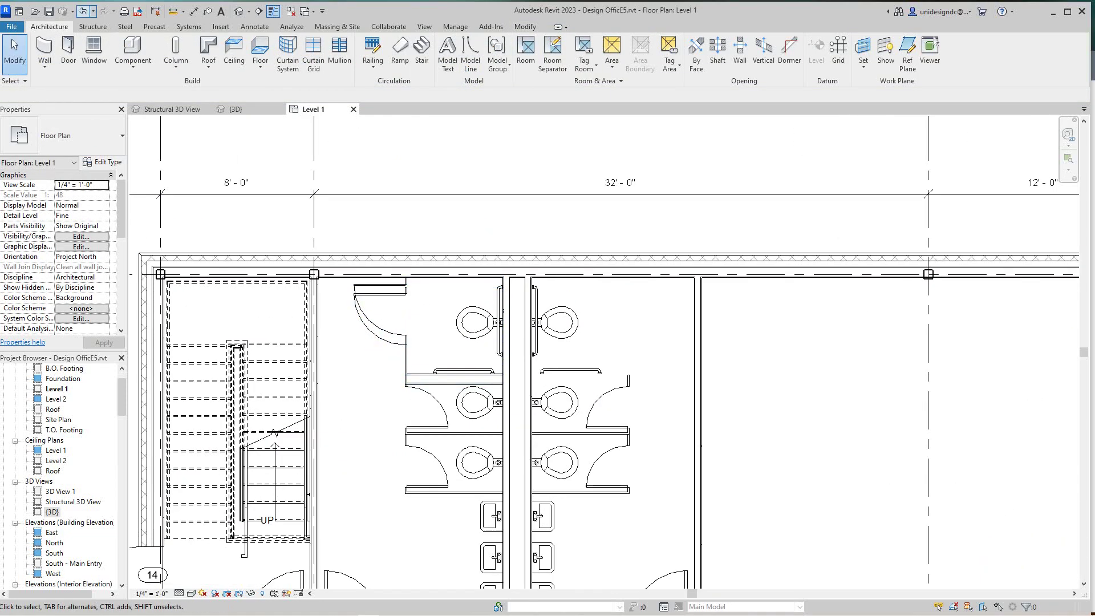
left_click(83, 11)
scroll(605, 370, "up", 2)
middle_click_drag(565, 365, 665, 337)
scroll(664, 337, "up", 2)
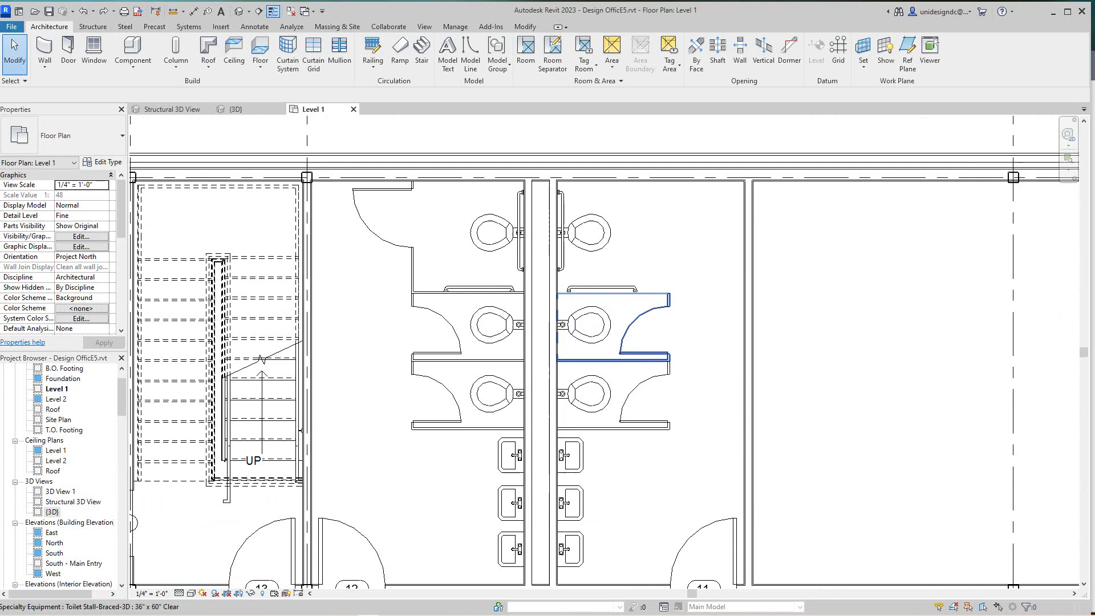